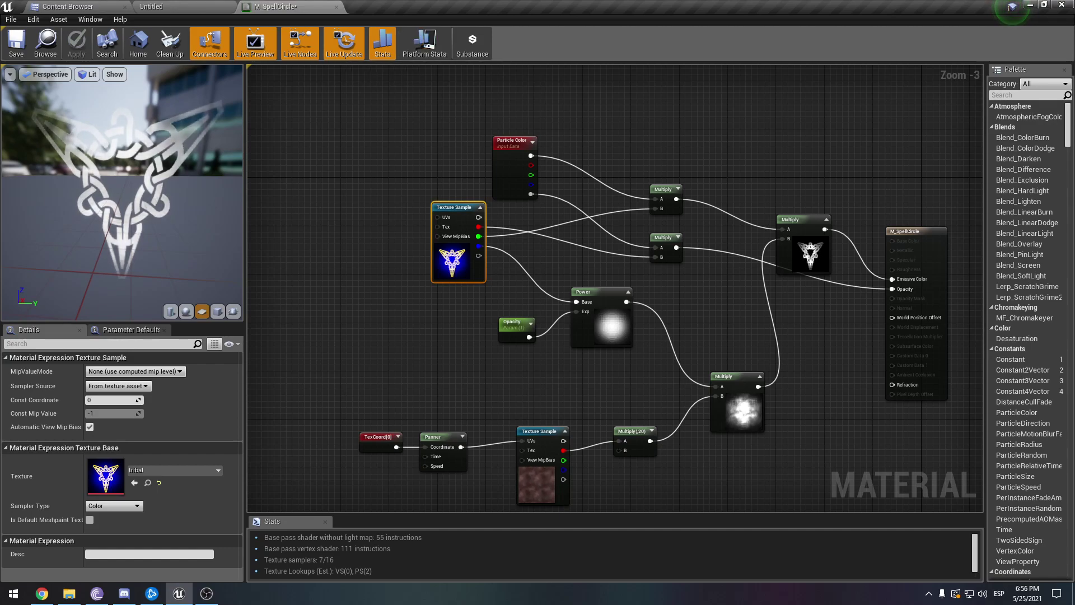
# Create a particle system named P_Cast in the Spellricletut folder and open it for editing
pyautogui.click(78, 6)
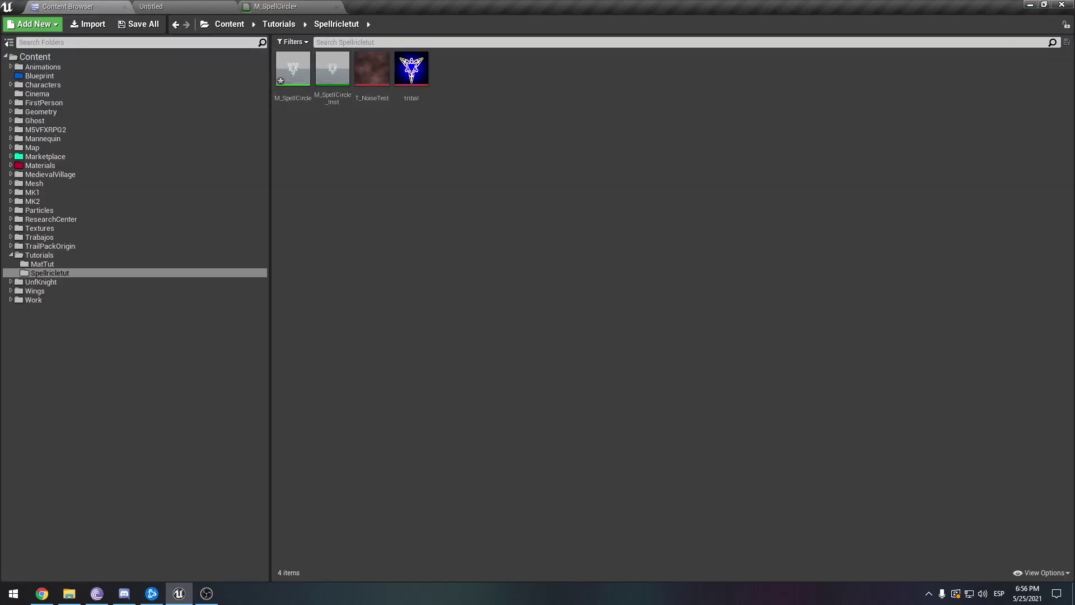
pyautogui.rightClick(453, 69)
pyautogui.click(503, 236)
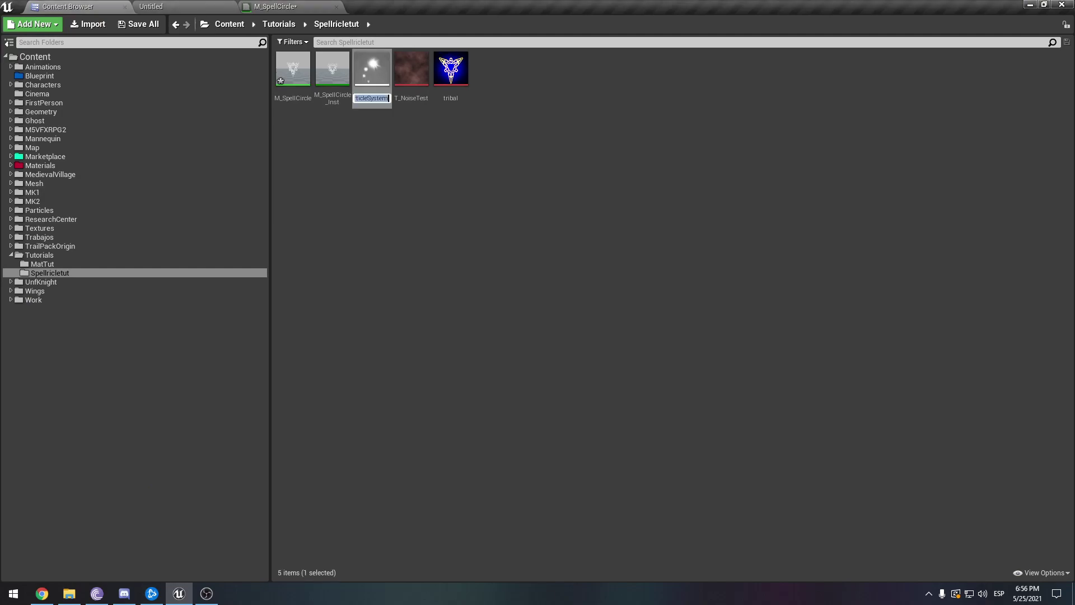
pyautogui.write('M')
pyautogui.press('BackSpace')
pyautogui.write('P_Cast')
pyautogui.press('Return')
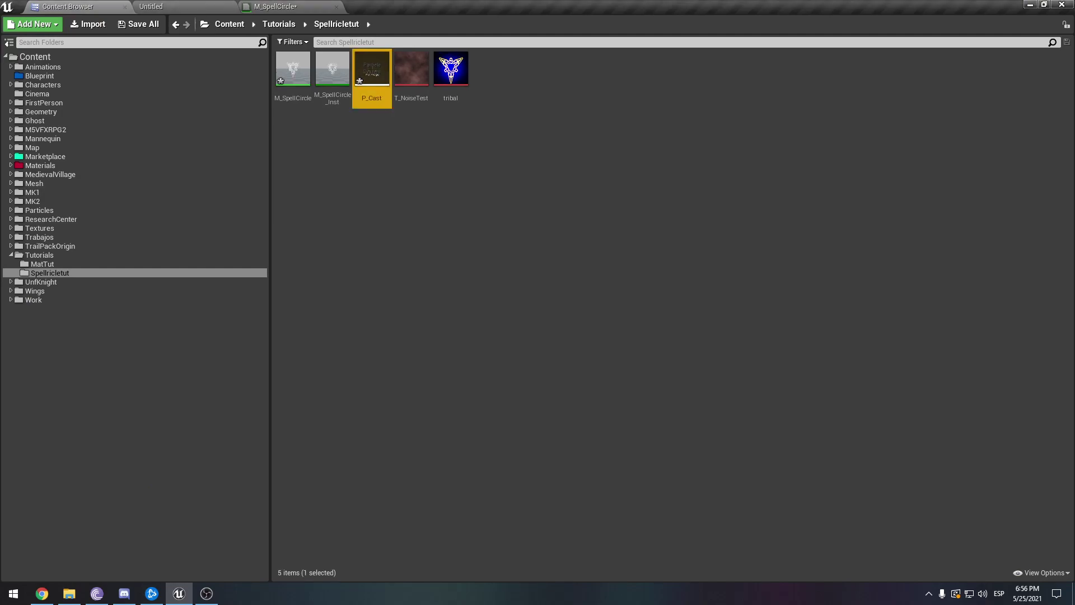
pyautogui.press('Return')
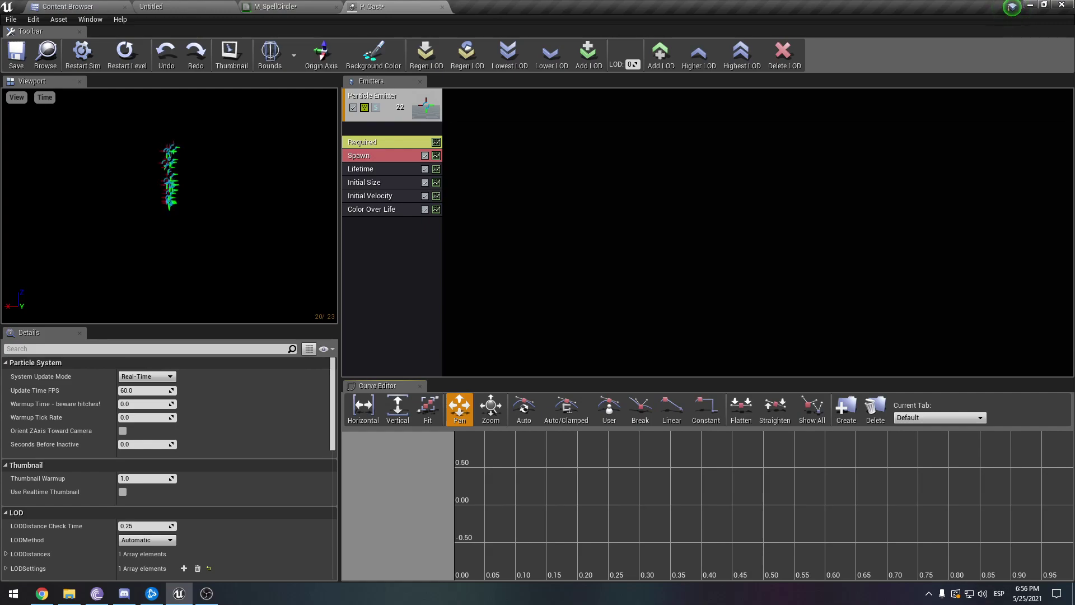
# Assign the M_SpellCircle material to the particle emitter in P_Cast
pyautogui.click(282, 6)
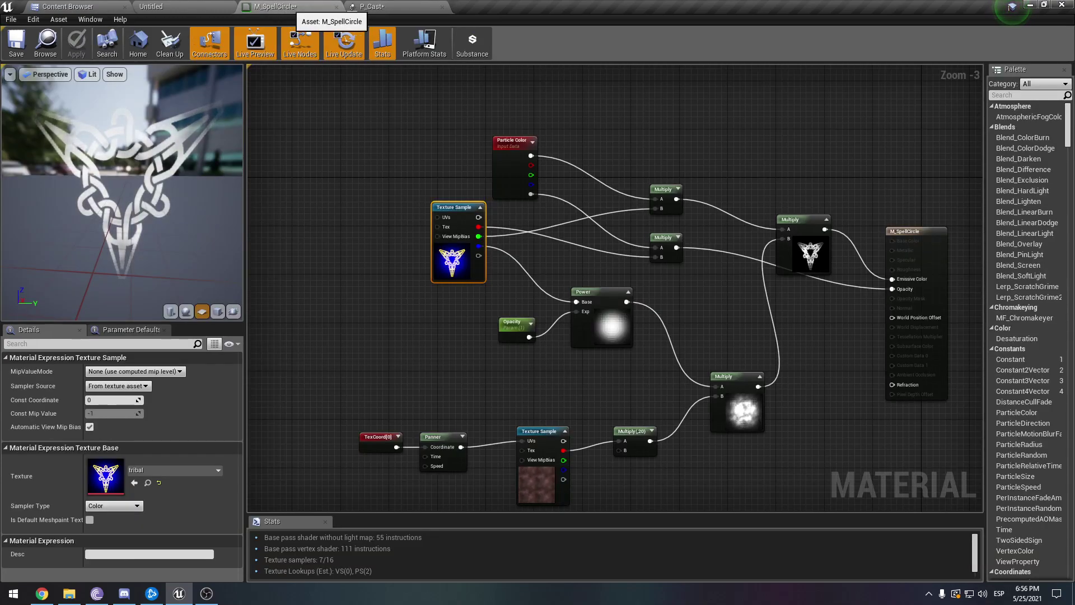
pyautogui.click(45, 44)
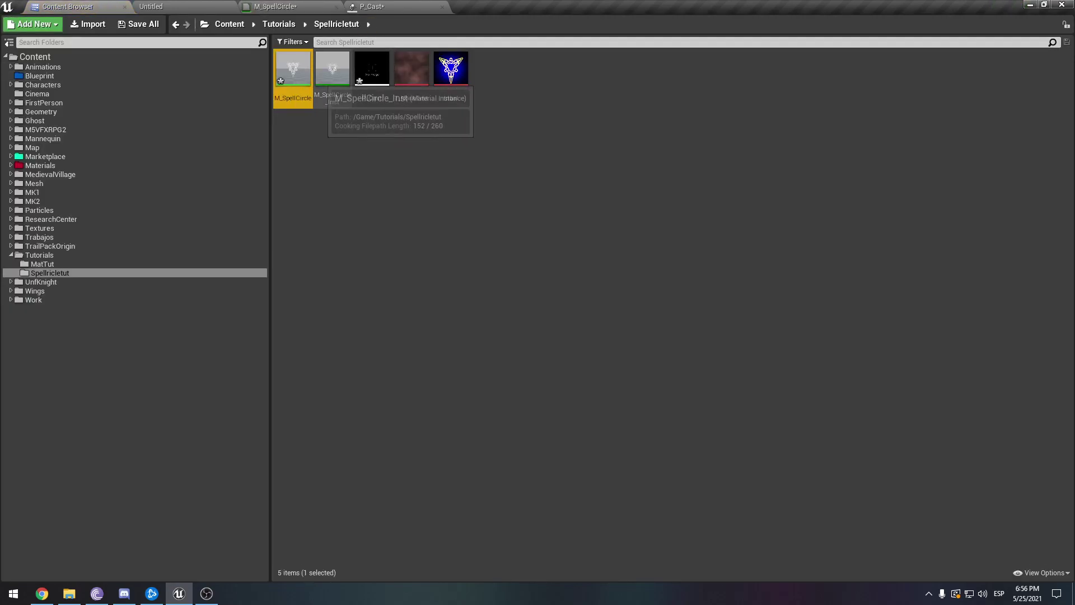
pyautogui.click(380, 6)
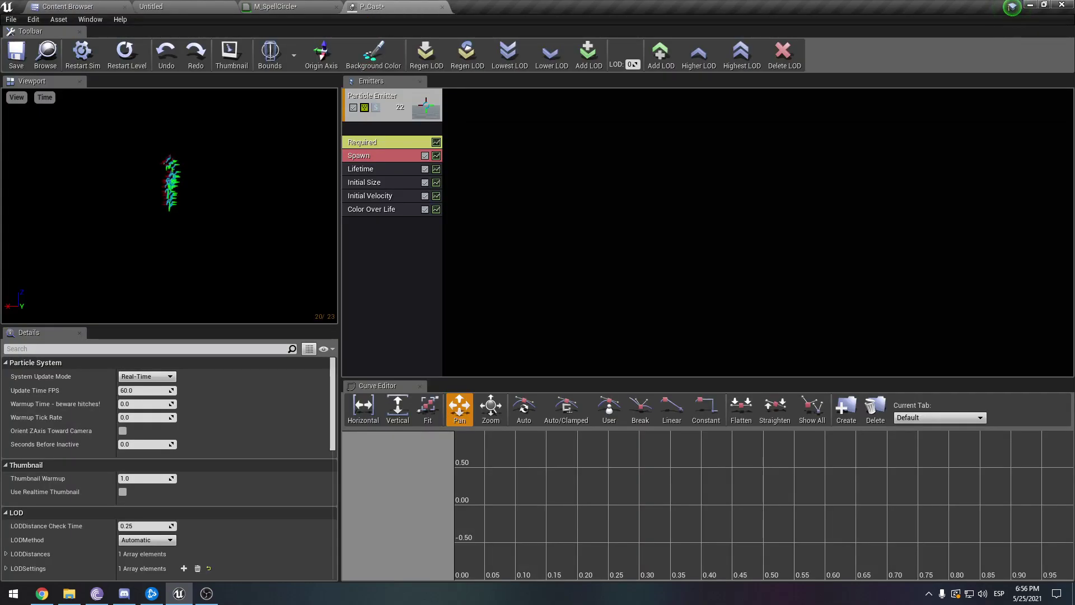
pyautogui.click(380, 104)
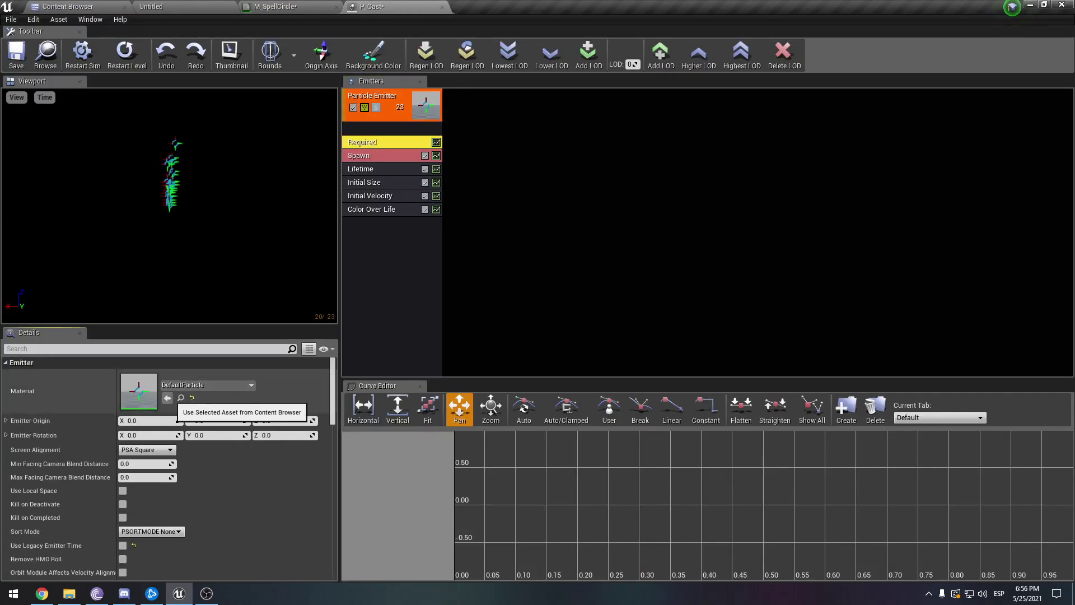
pyautogui.click(167, 397)
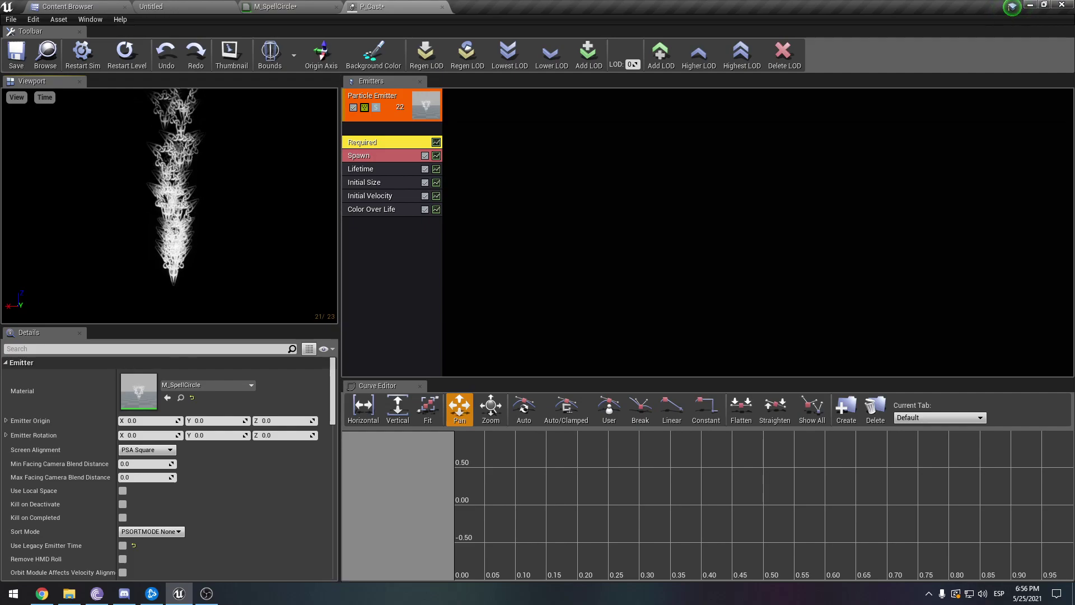
# Delete the emitter's Initial Velocity module and add a Lock Axis orientation module
pyautogui.click(370, 196)
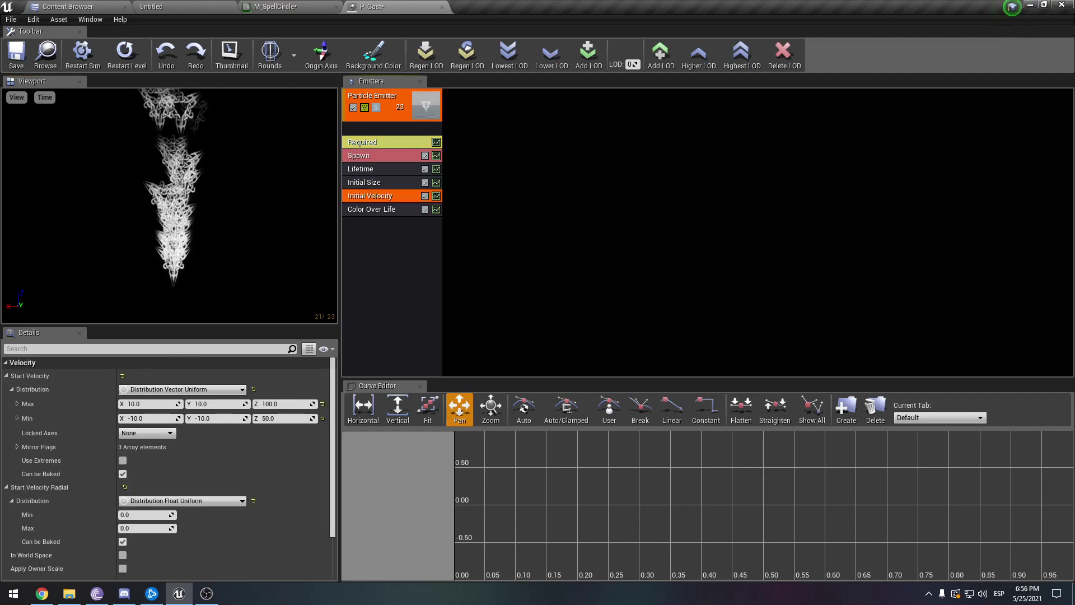
pyautogui.press('Delete')
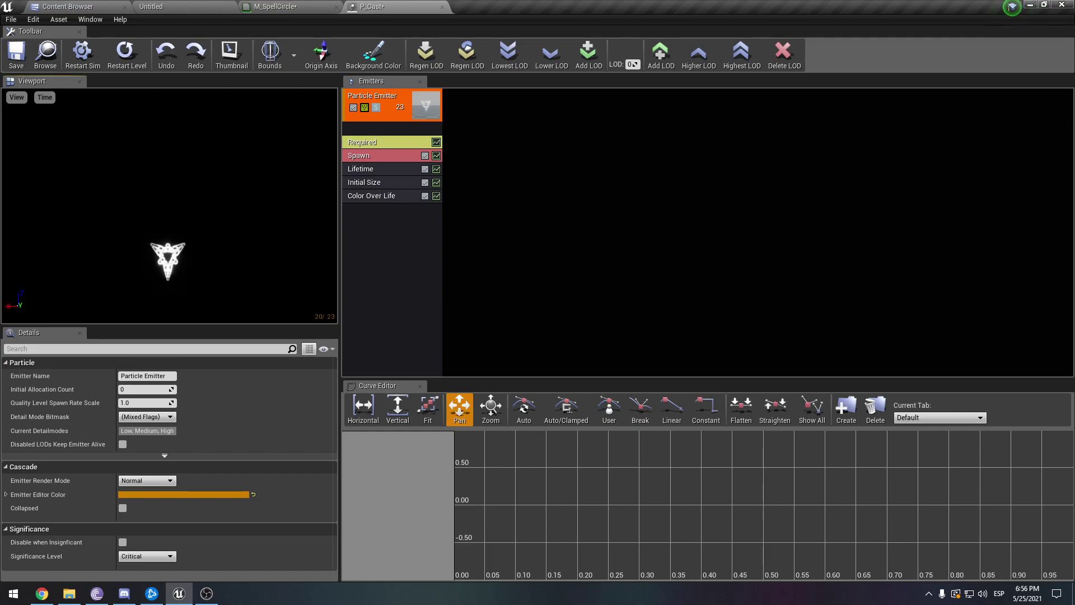
pyautogui.rightClick(354, 220)
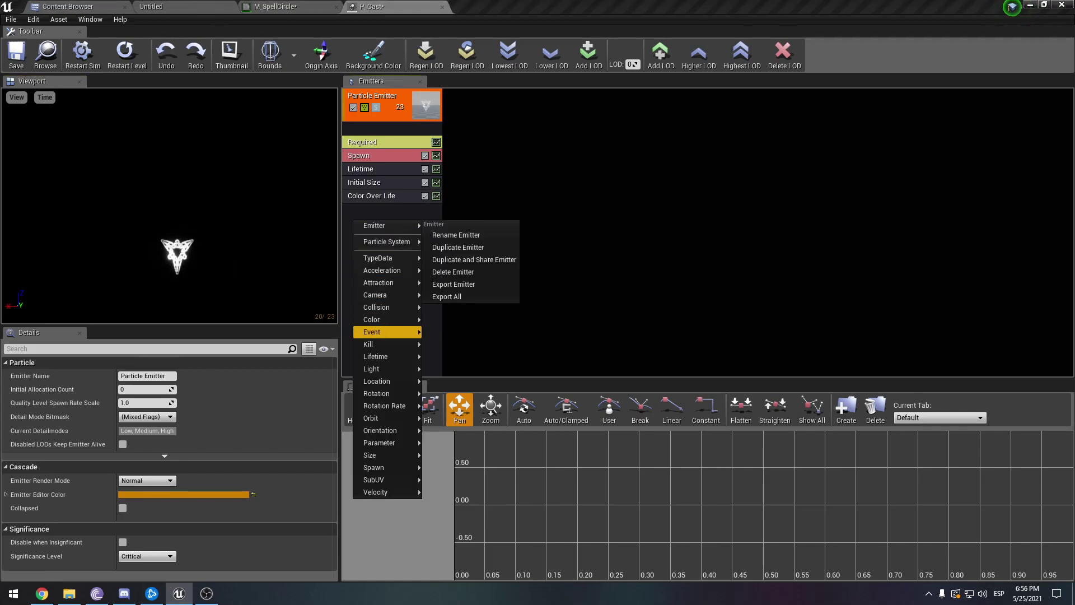
pyautogui.moveTo(386, 405)
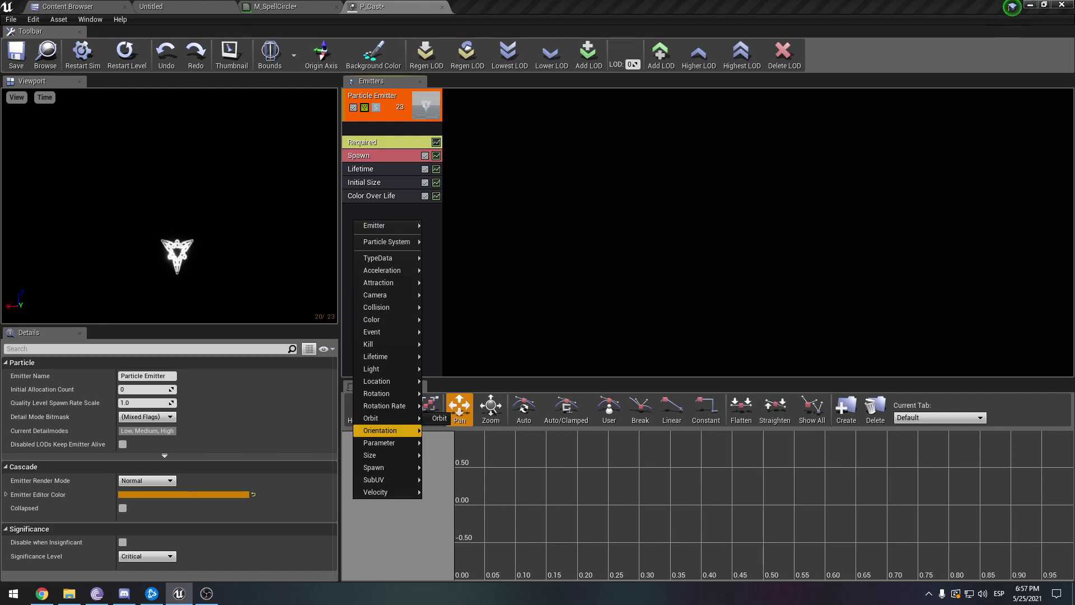
pyautogui.moveTo(391, 430)
pyautogui.click(446, 430)
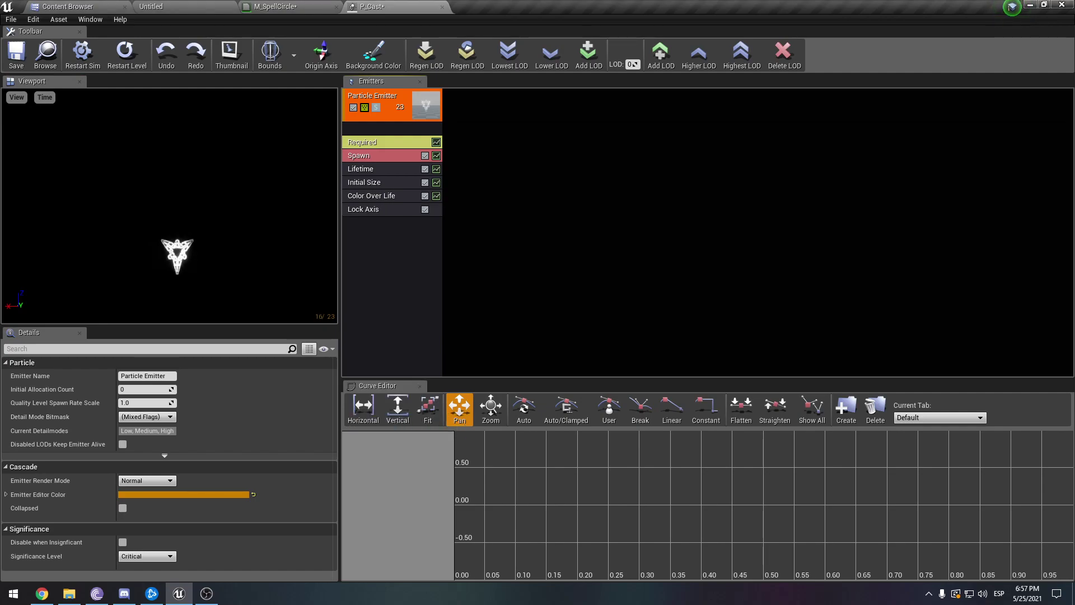
# Set the Lock Axis module's Lock Axis Flags to Z and check the flat sprite from above
pyautogui.click(363, 209)
pyautogui.click(147, 376)
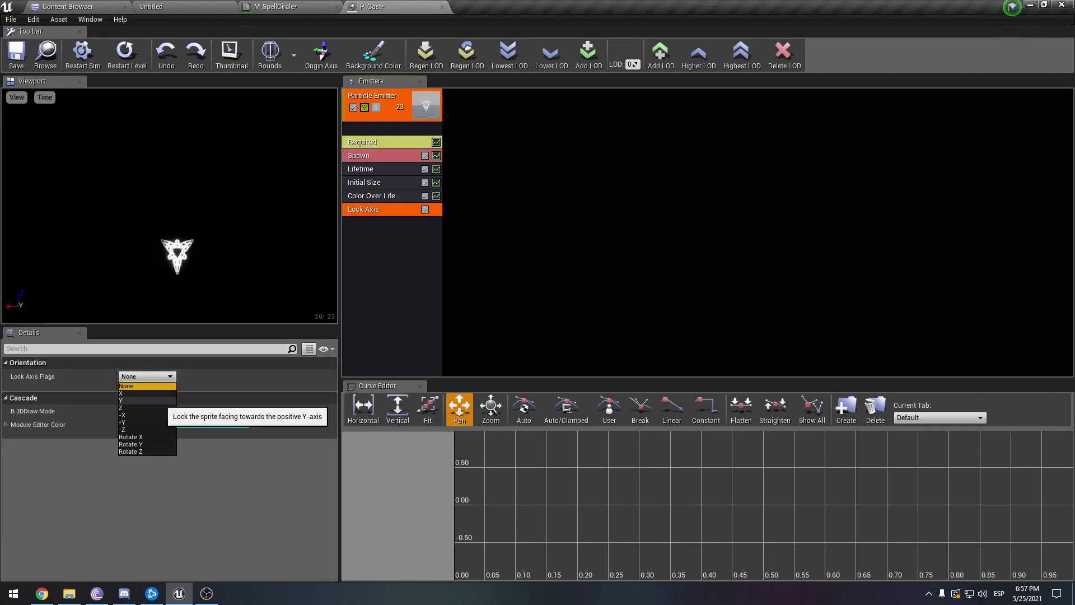
pyautogui.click(140, 407)
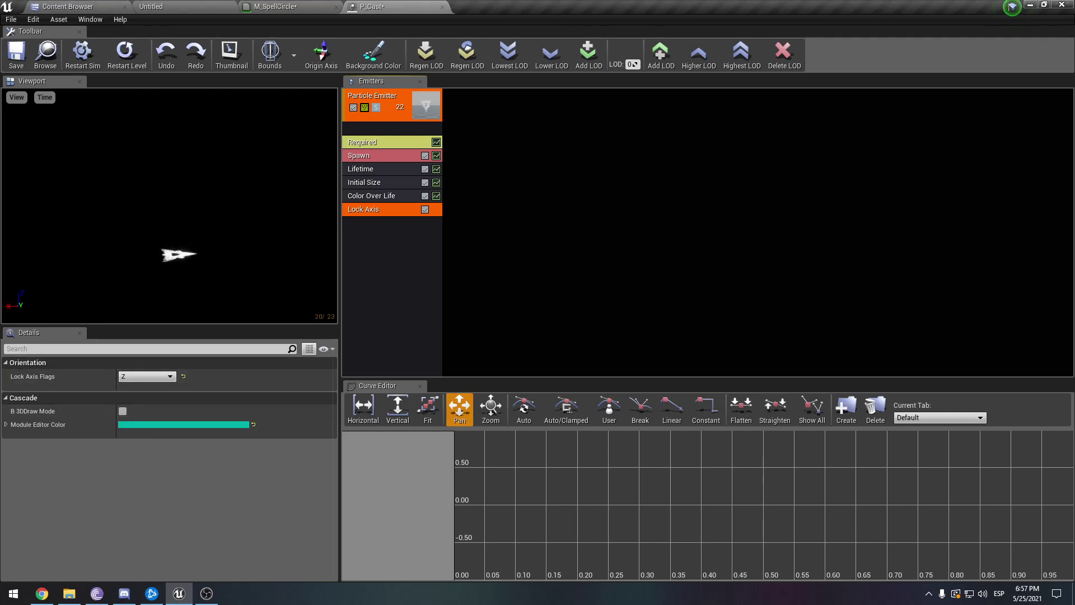
pyautogui.moveTo(168, 184); pyautogui.dragTo(177, 257)
pyautogui.scroll(3, 169, 206)
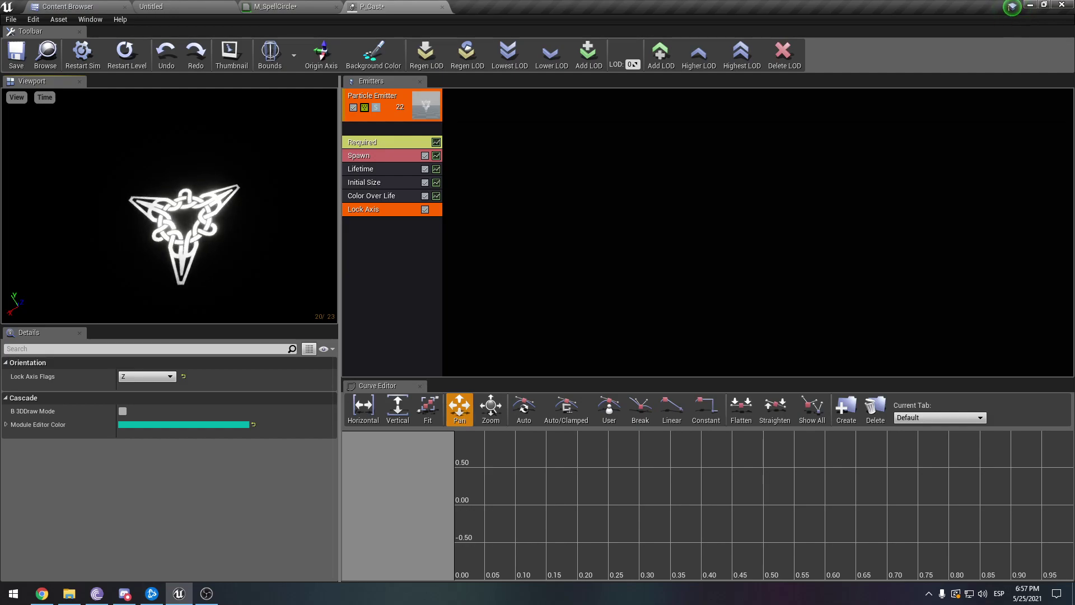
# Set the Spawn module's rate constant to 0 and add one Burst List entry with a count of 1
pyautogui.click(364, 155)
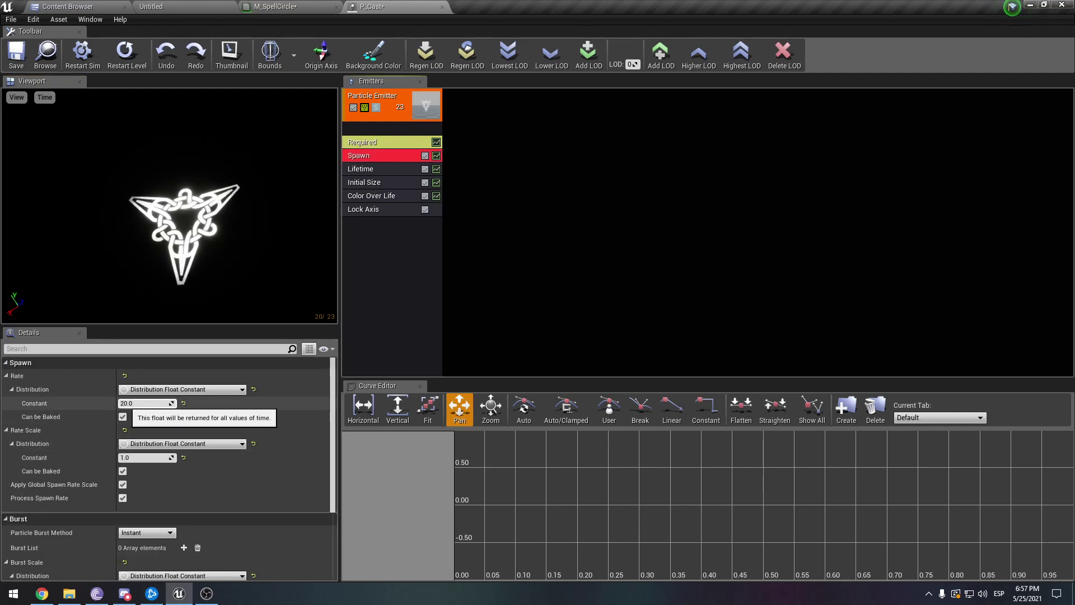
pyautogui.click(126, 403)
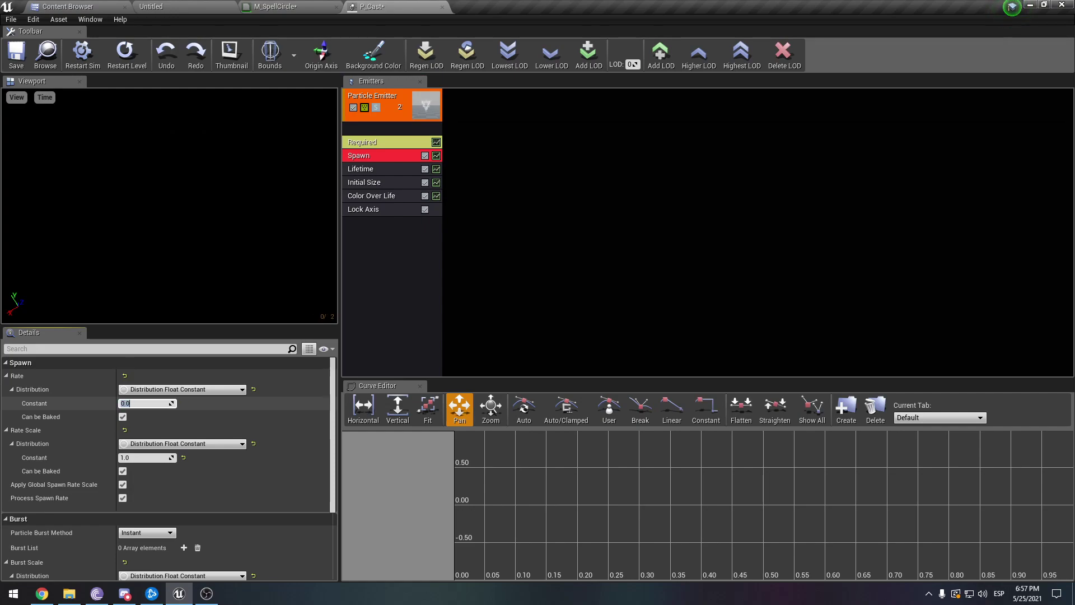
pyautogui.press('Return')
pyautogui.scroll(-2, 185, 495)
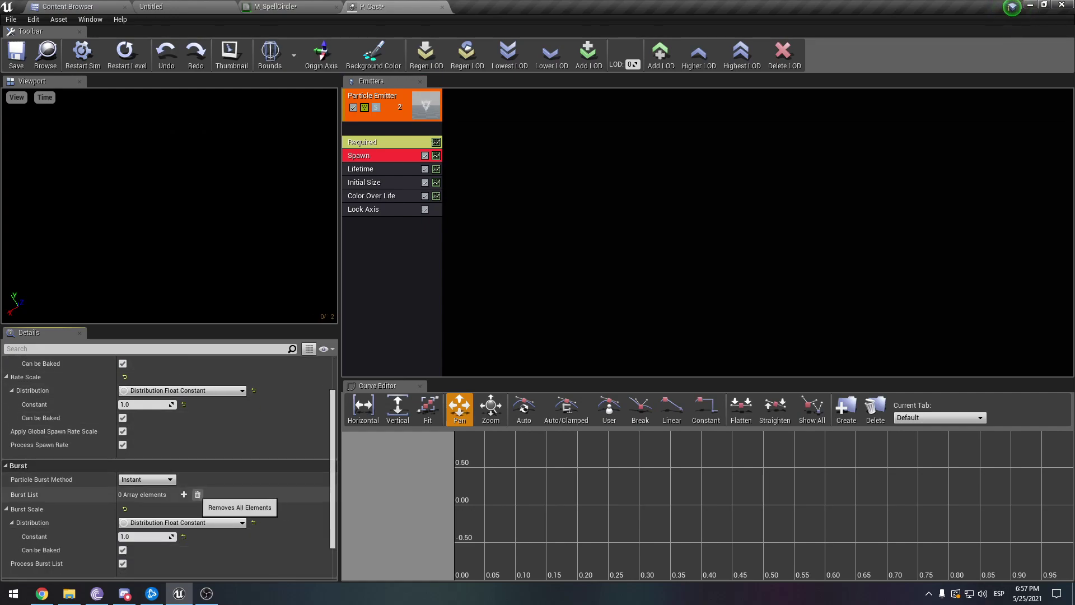
pyautogui.click(184, 494)
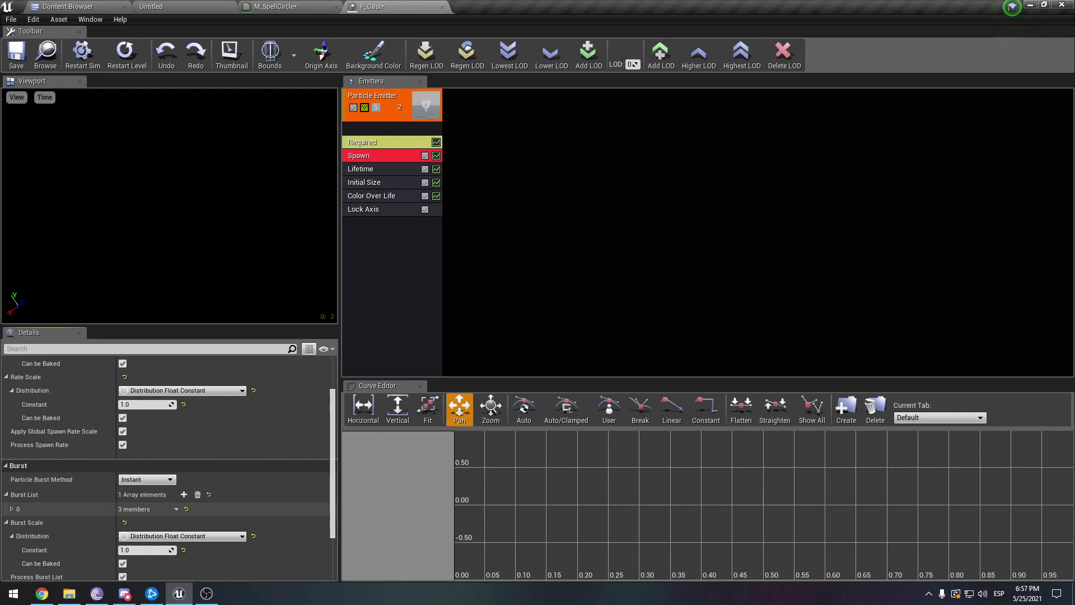
pyautogui.click(11, 509)
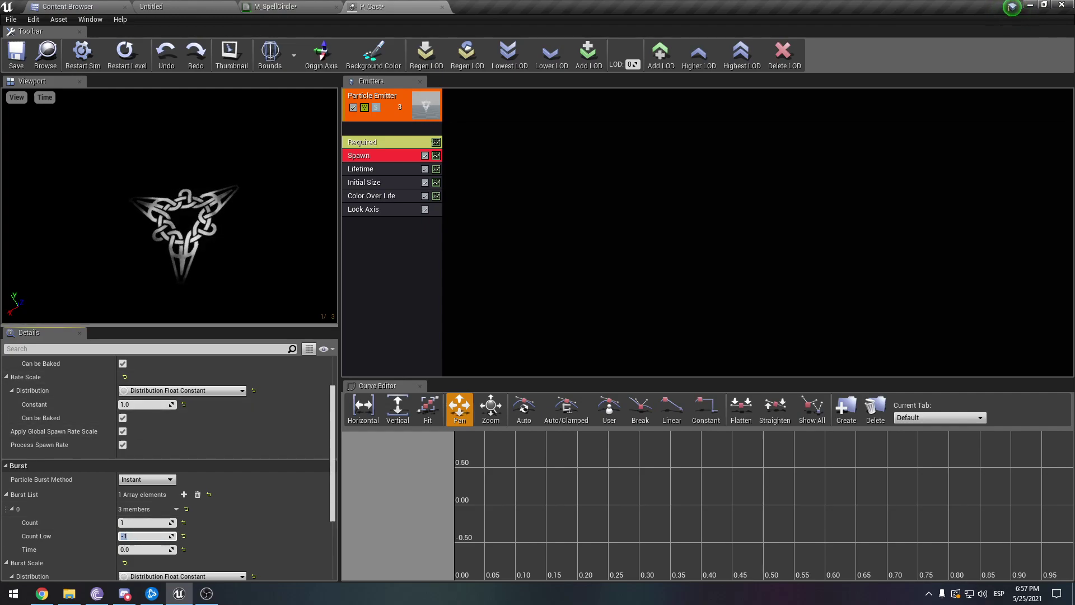
# Set the Out Val color of point 1 in the Color Over Life curve to black
pyautogui.click(380, 168)
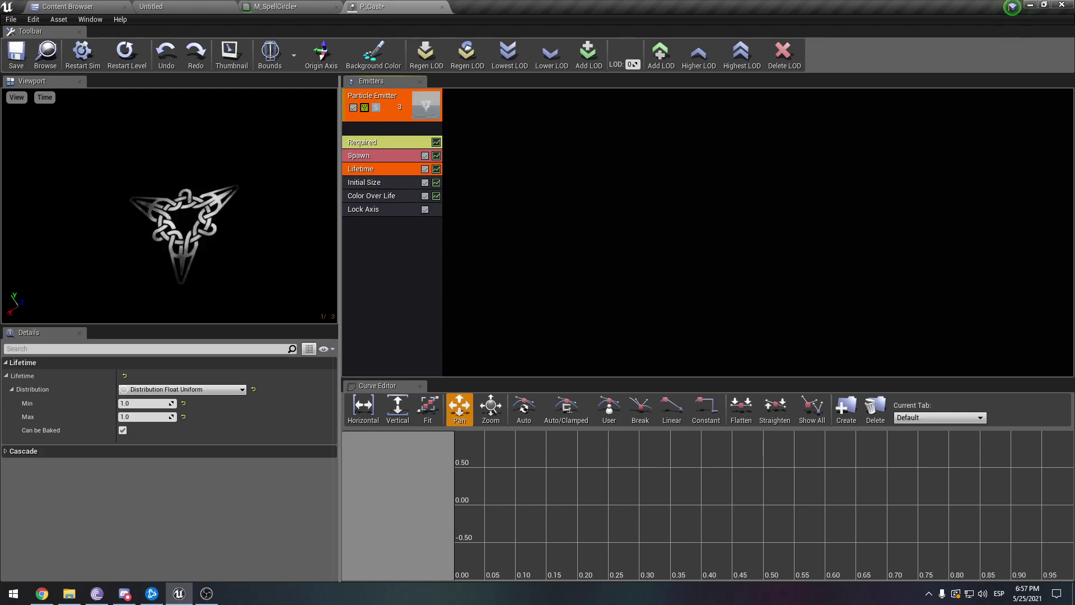
pyautogui.click(380, 196)
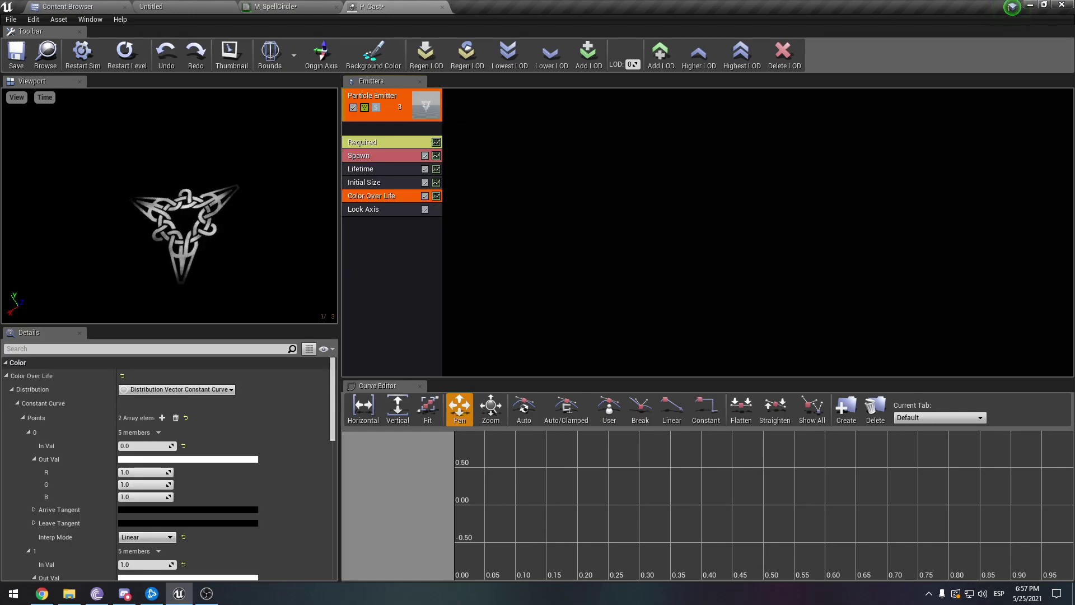
pyautogui.scroll(-4, 168, 468)
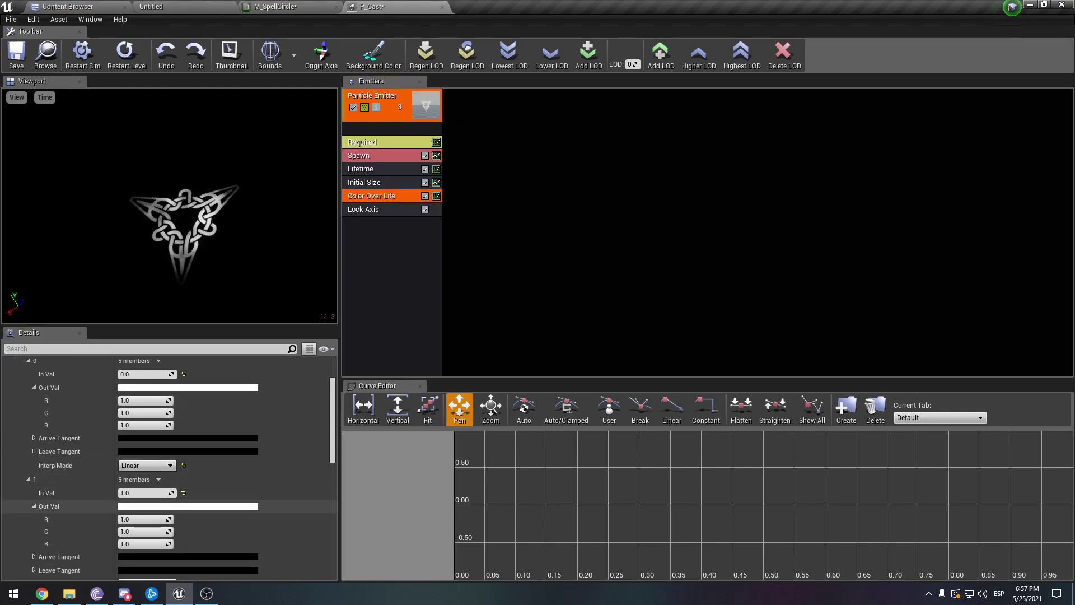
pyautogui.click(188, 506)
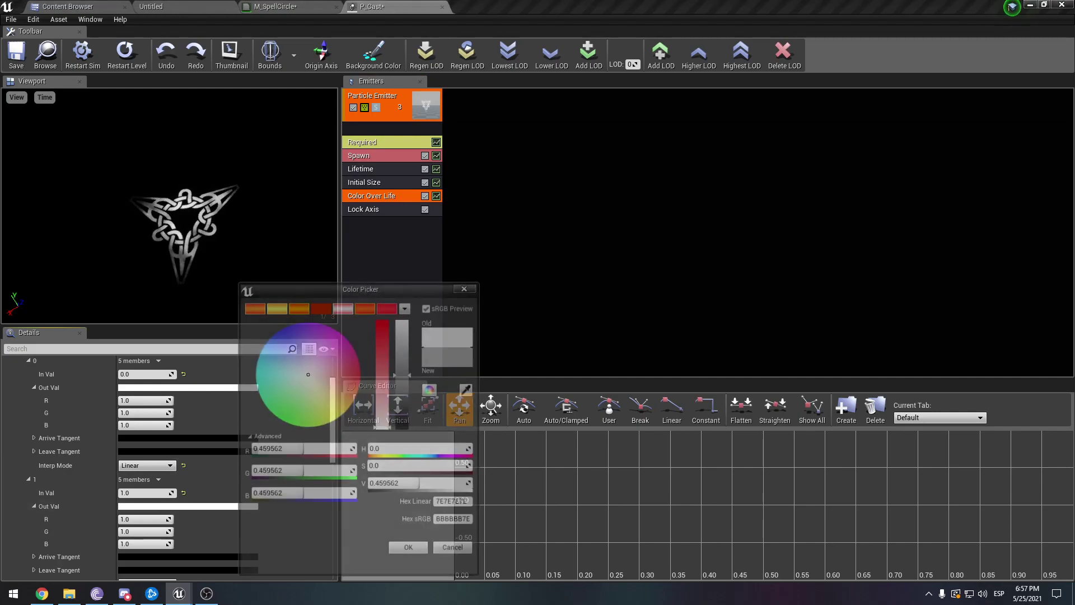
pyautogui.moveTo(405, 415); pyautogui.dragTo(405, 431)
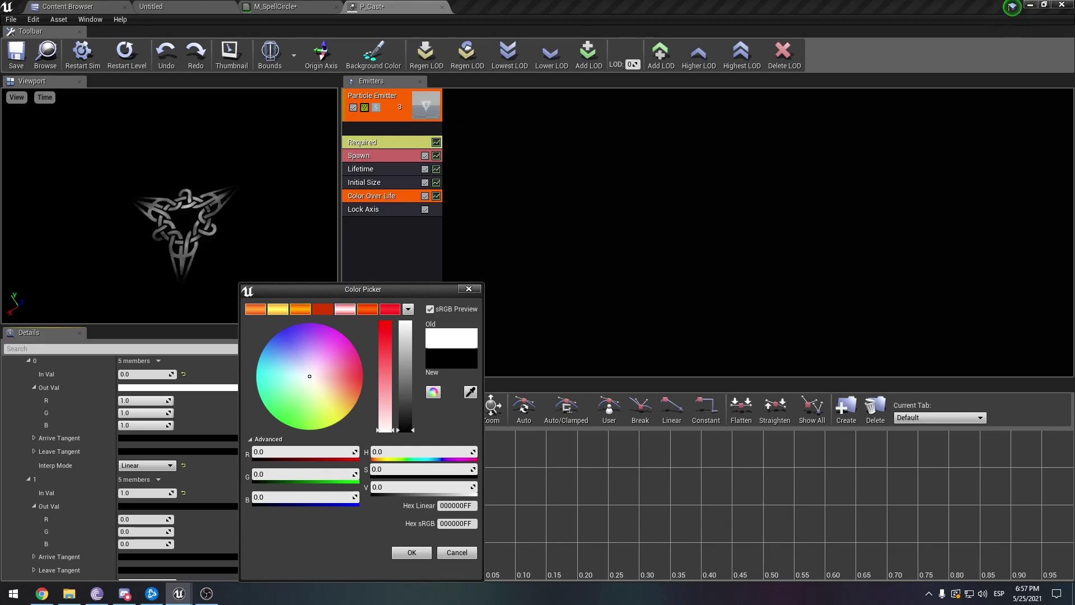
pyautogui.click(411, 552)
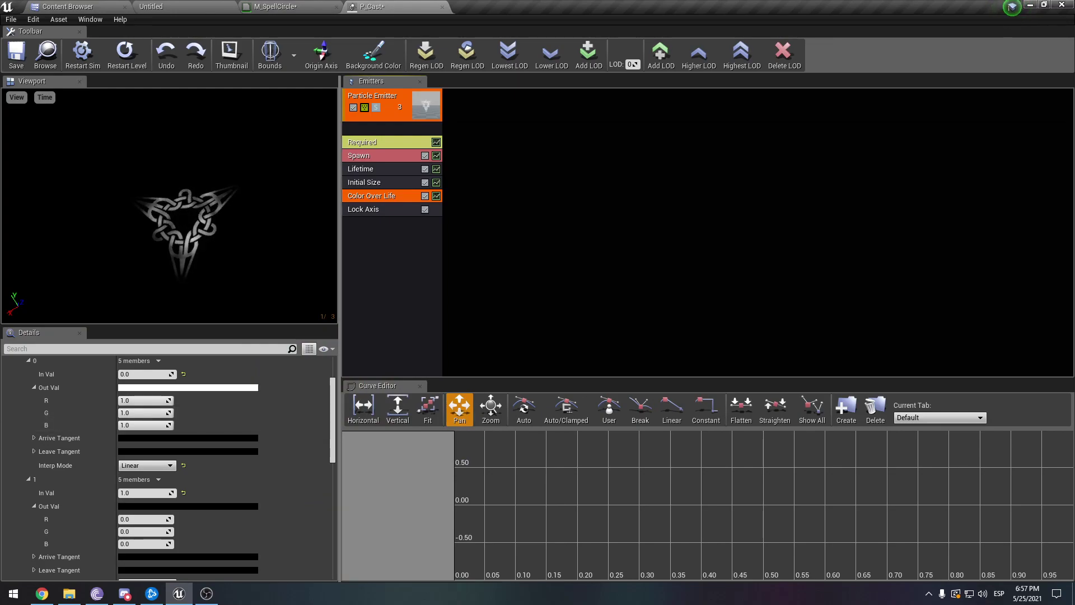
# Move the Opacity parameter node in the M_SpellCircle graph slightly closer to the Power node
pyautogui.click(311, 7)
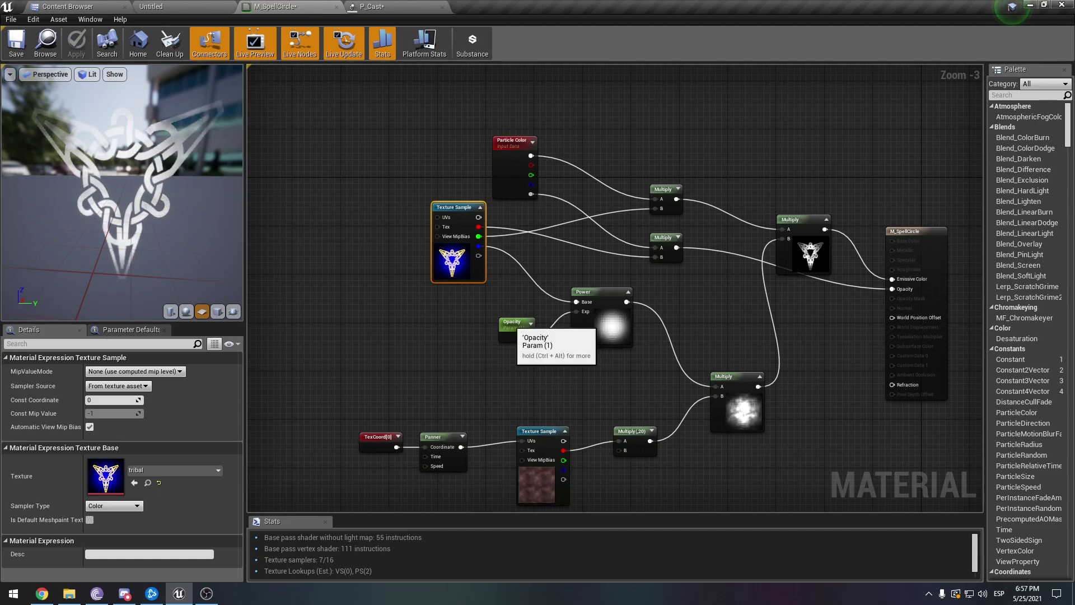
pyautogui.click(510, 324)
pyautogui.scroll(2, 511, 323)
pyautogui.scroll(1, 529, 355)
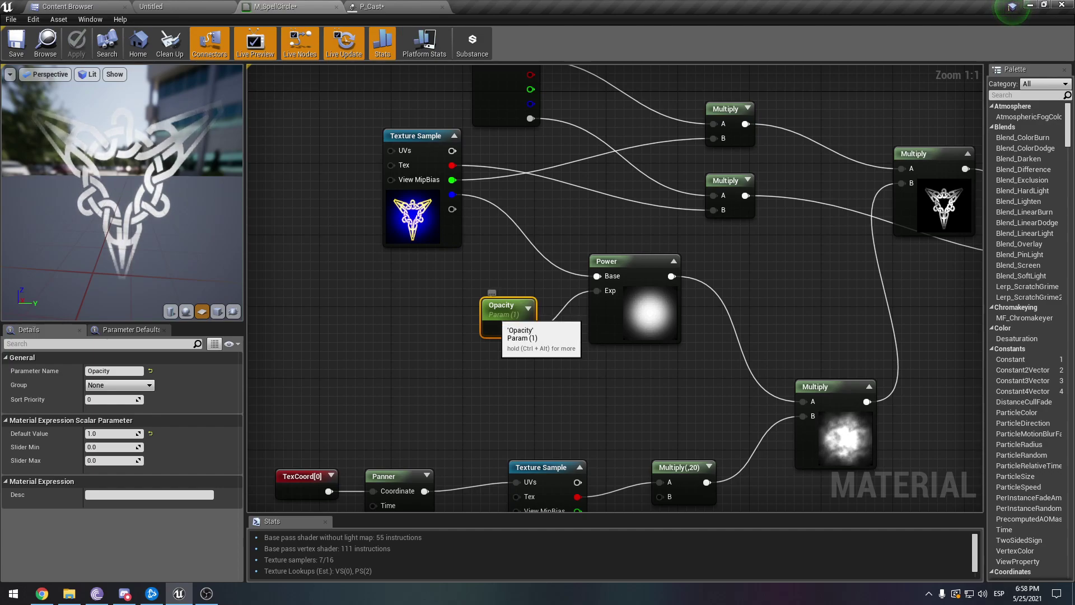
pyautogui.moveTo(498, 314)
pyautogui.mouseDown()
pyautogui.moveTo(507, 291)
pyautogui.moveTo(507, 305)
pyautogui.mouseUp()
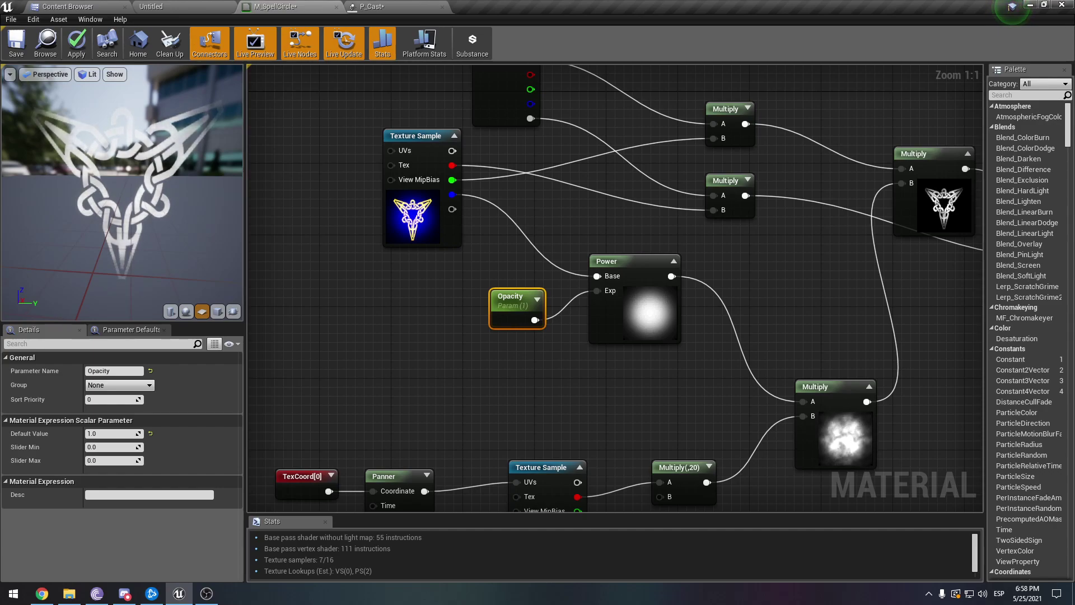
pyautogui.moveTo(506, 369); pyautogui.dragTo(598, 374, button='right')
pyautogui.scroll(-2, 475, 334)
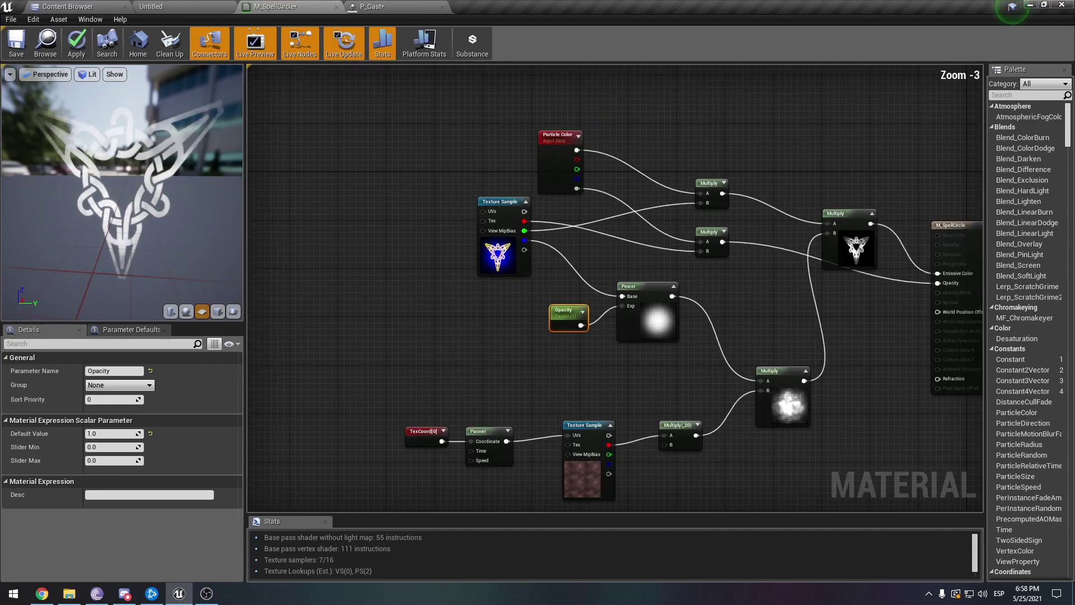
# Add a DynamicParameter node to the empty graph area beside the Opacity parameter
pyautogui.rightClick(348, 313)
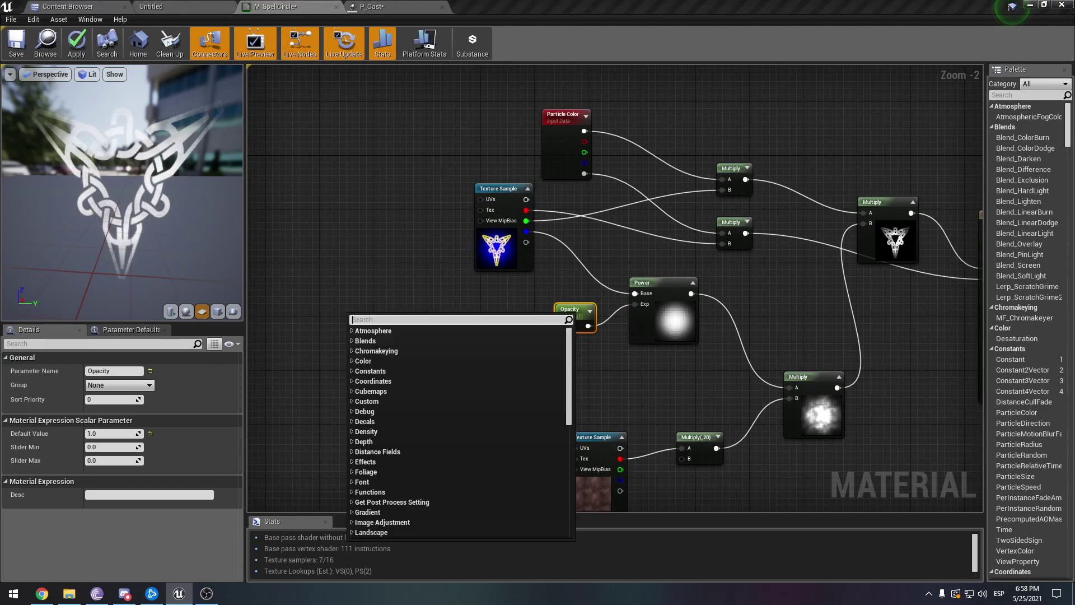
pyautogui.write('dyna')
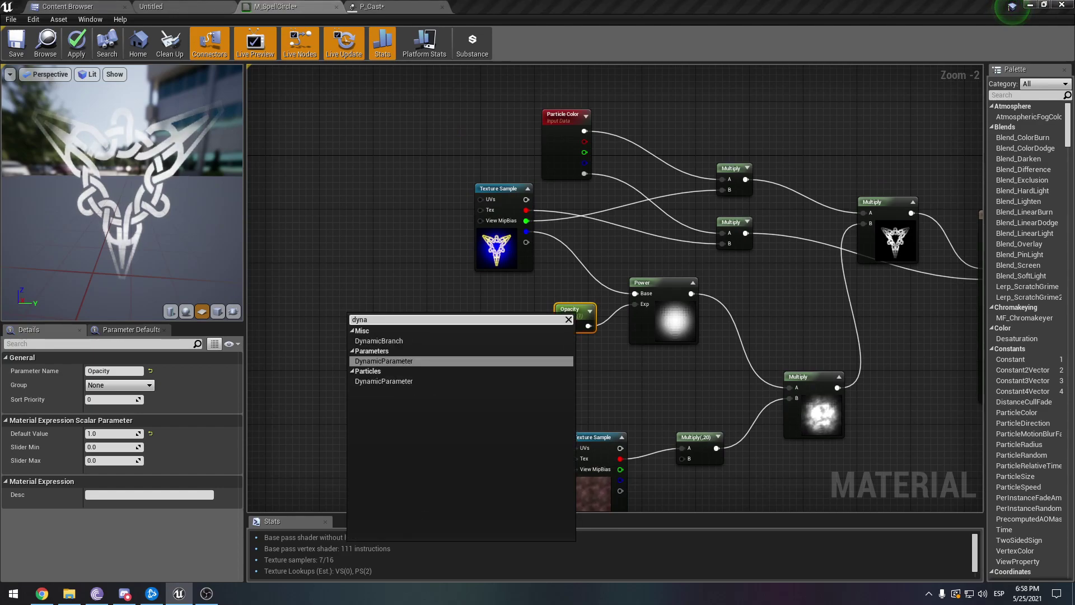
pyautogui.press('Return')
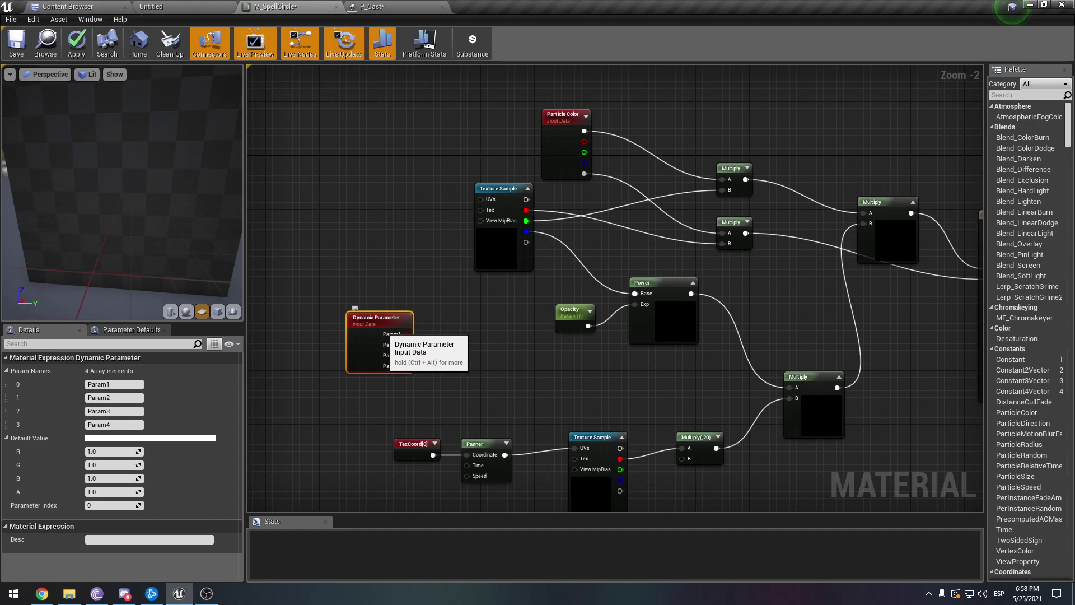
# Wire the Dynamic Parameter node's Param1 output to the Power node's Exp input and delete the old Opacity parameter node
pyautogui.moveTo(405, 334); pyautogui.dragTo(570, 350)
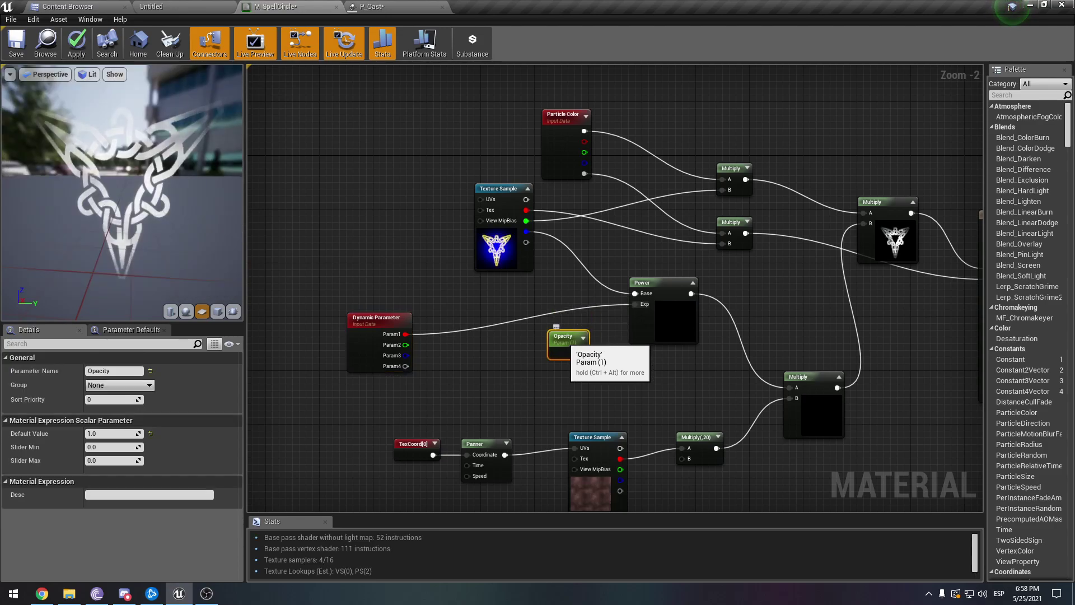
pyautogui.press('Delete')
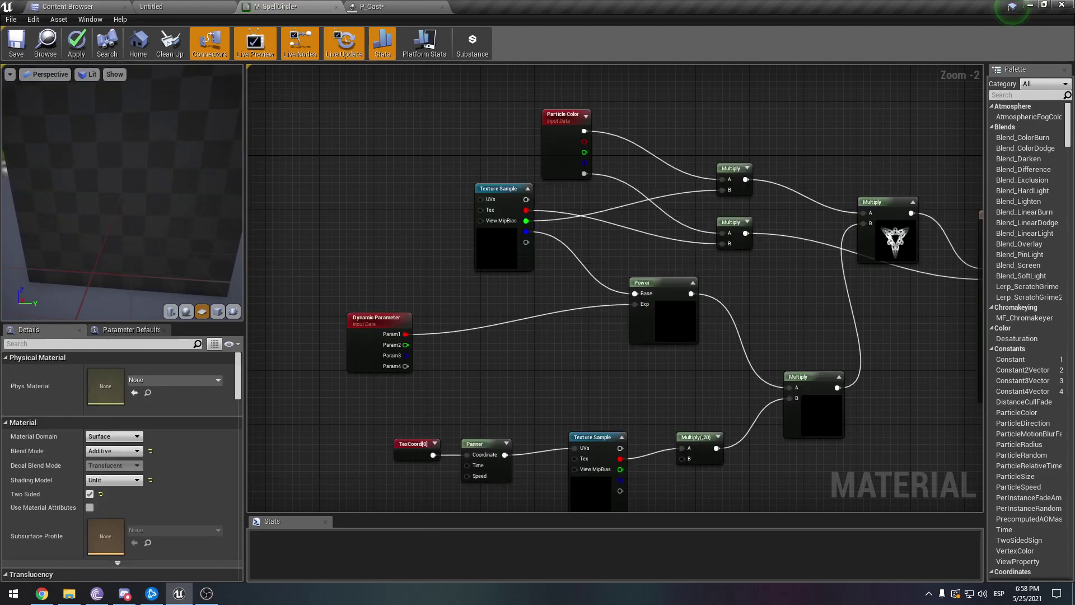
# Rename the Dynamic Parameter node's first parameter to Opacity and apply the changes to the M_SpellCircle material
pyautogui.click(375, 319)
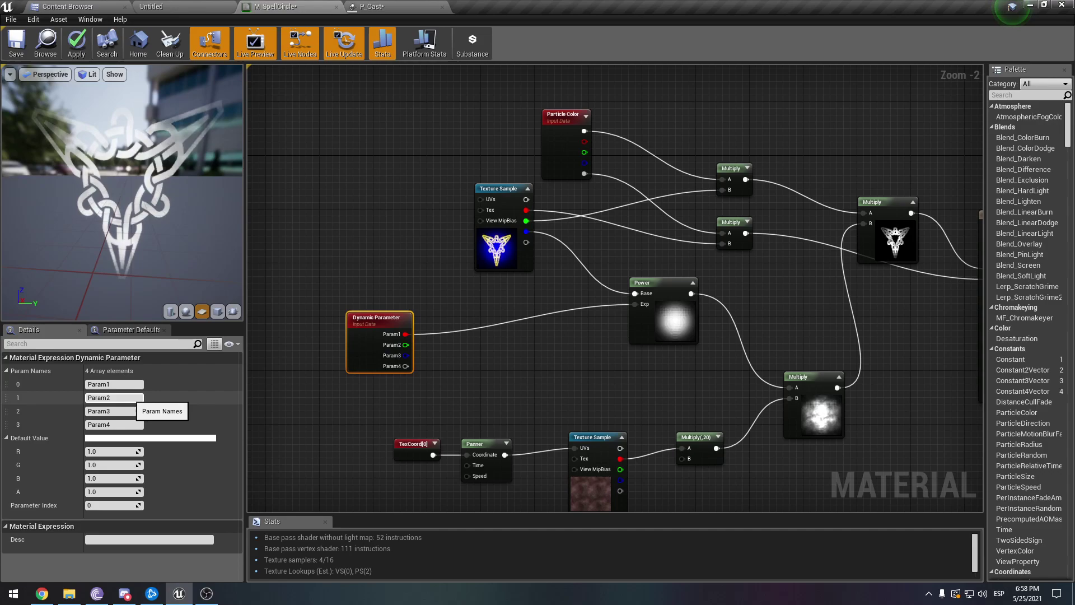
pyautogui.click(136, 385)
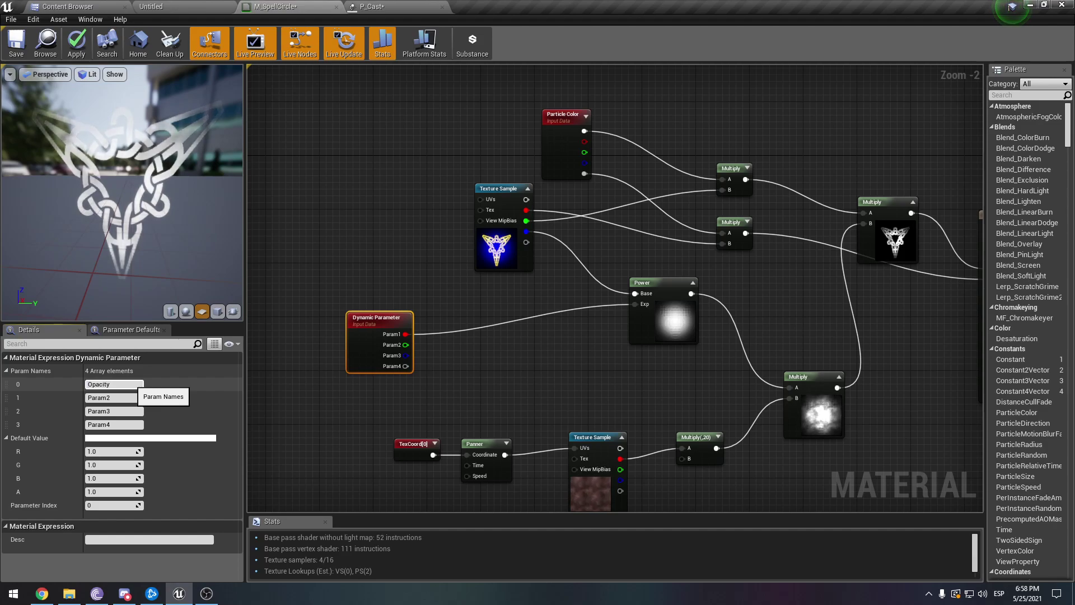
pyautogui.press('Return')
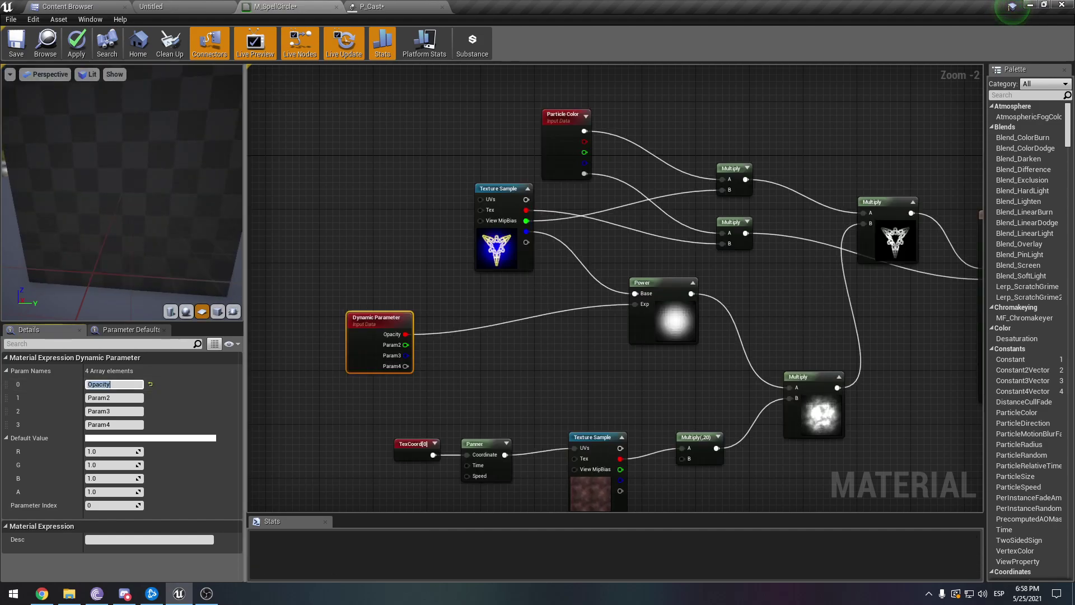
pyautogui.click(77, 45)
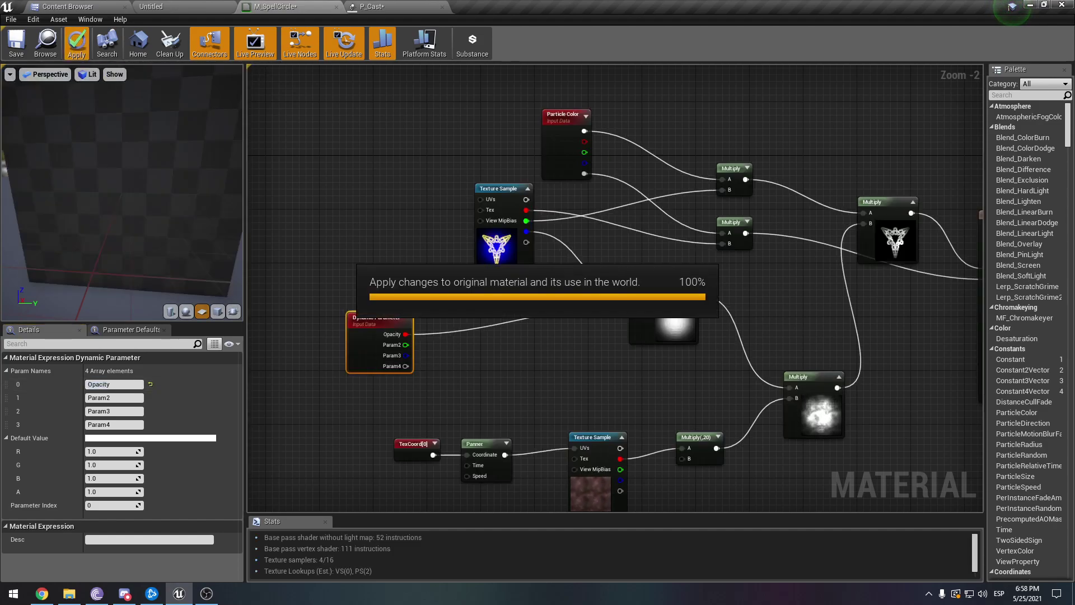
pyautogui.moveTo(397, 128); pyautogui.dragTo(325, 139, button='right')
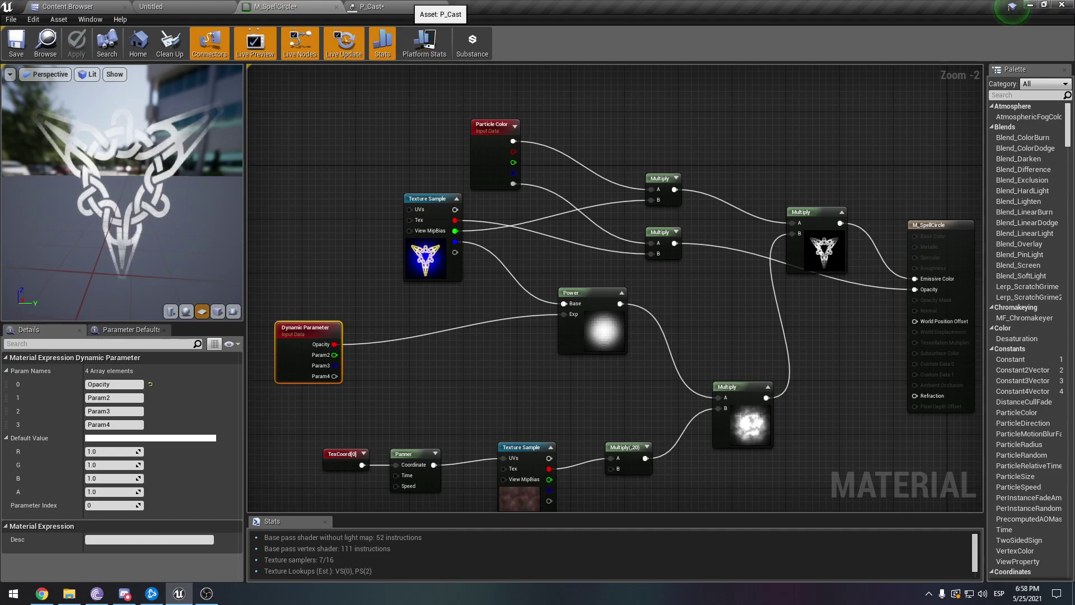
# Switch to P_Cast and add a Dynamic parameter module to the particle emitter
pyautogui.click(374, 6)
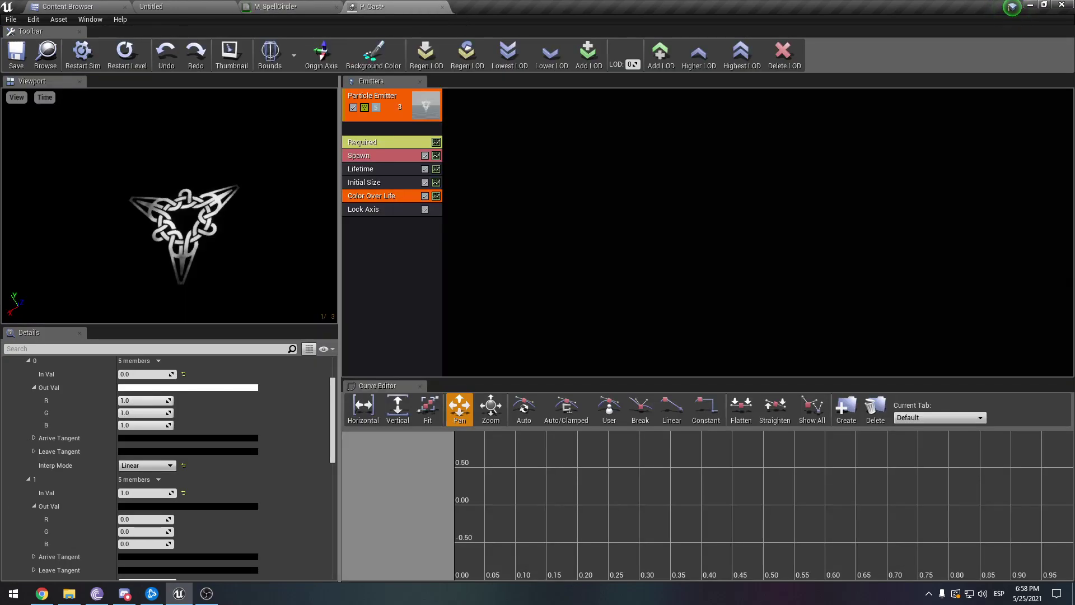
pyautogui.rightClick(382, 244)
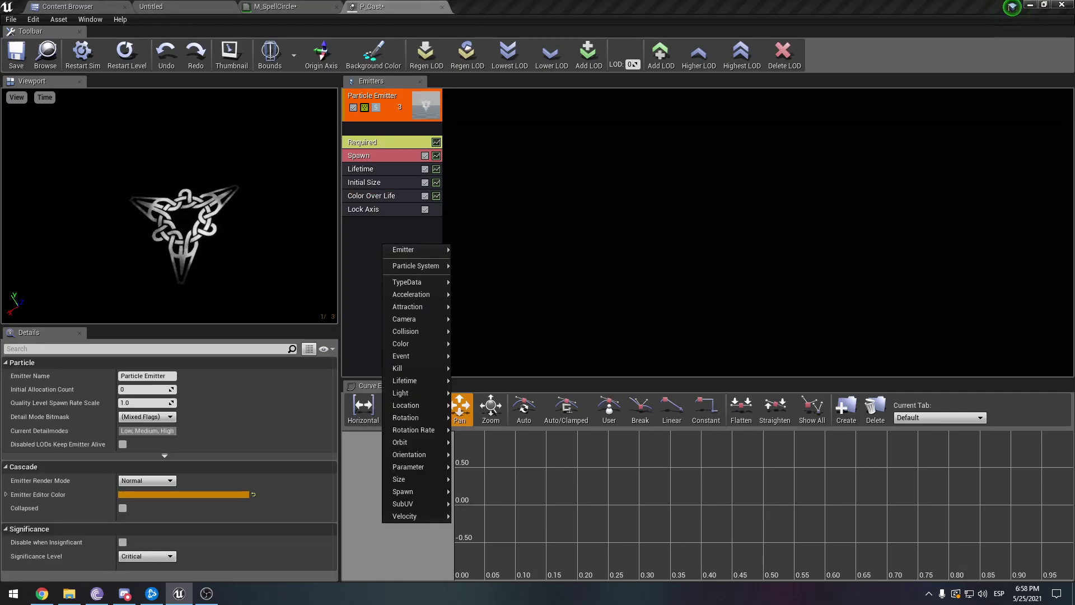
pyautogui.moveTo(414, 466)
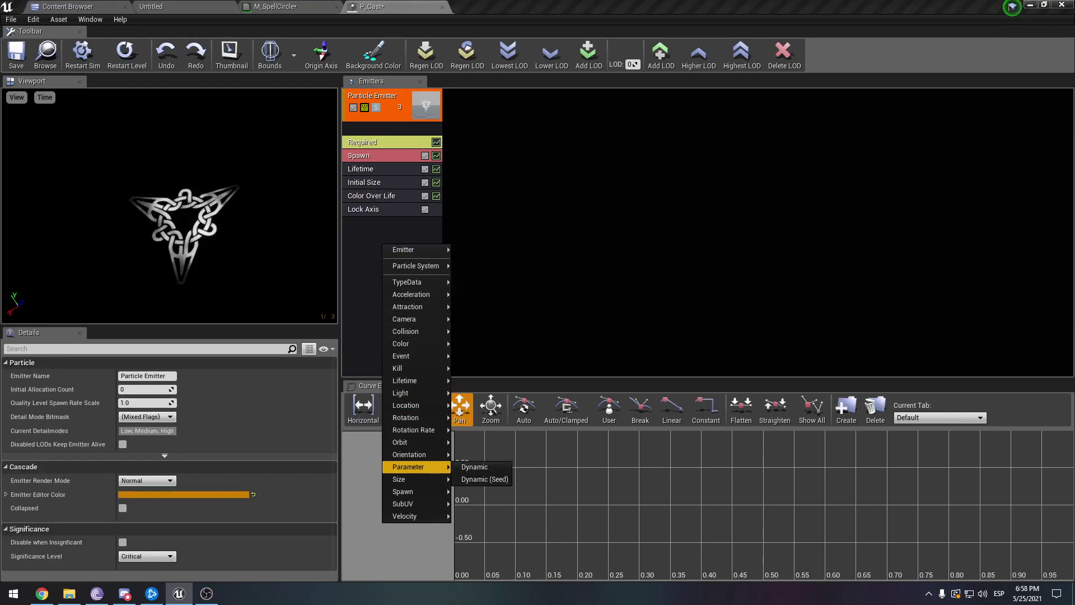
pyautogui.click(474, 467)
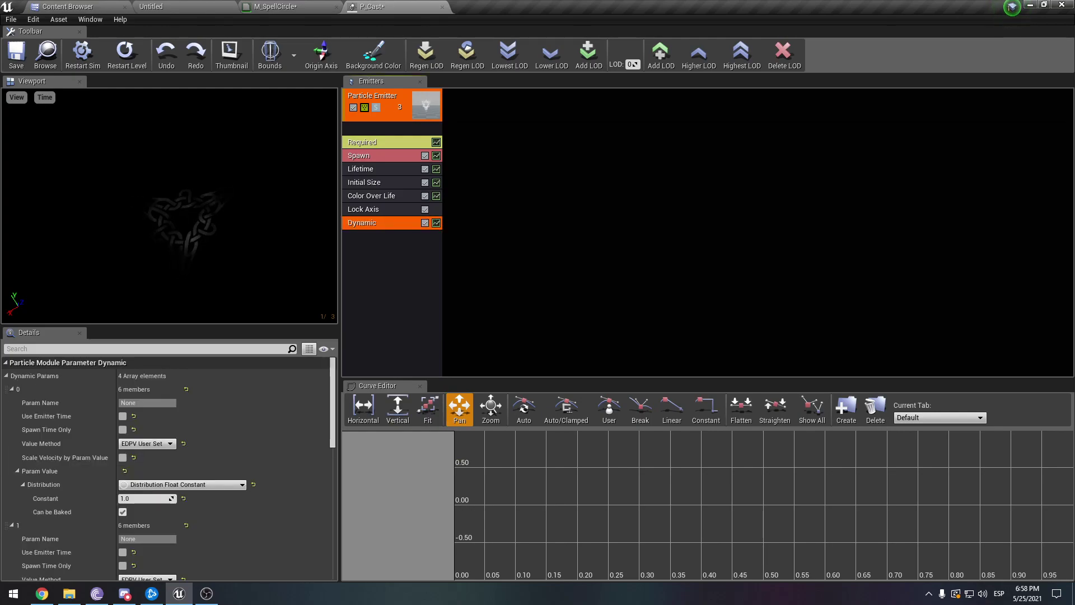
# Check the Dynamic Parameter node in M_SpellCircle, and refresh the Dynamic module in P_Cast to load its parameter names
pyautogui.click(275, 6)
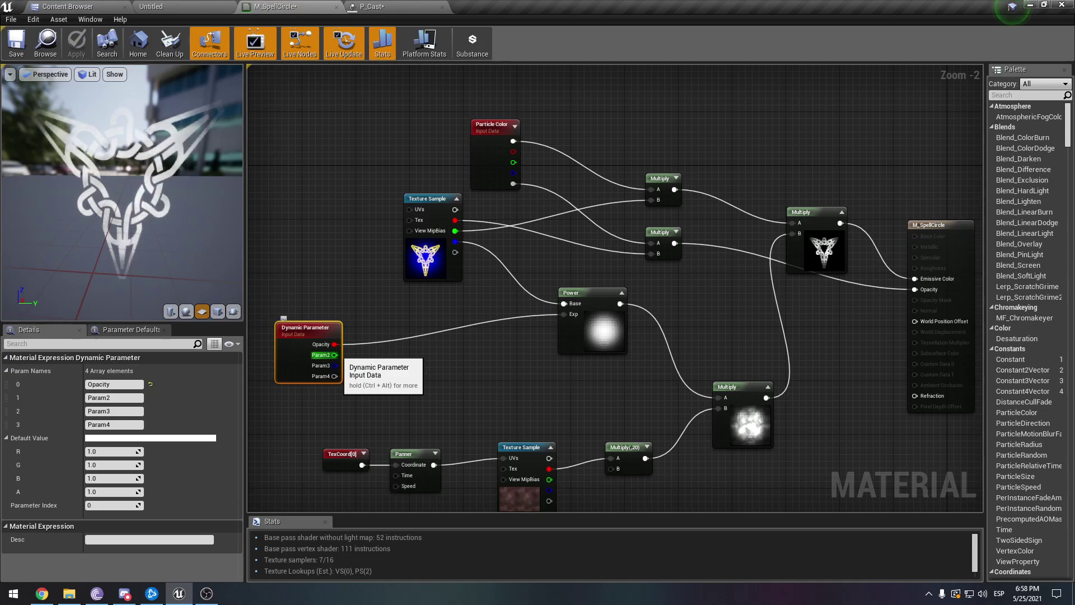
pyautogui.click(371, 6)
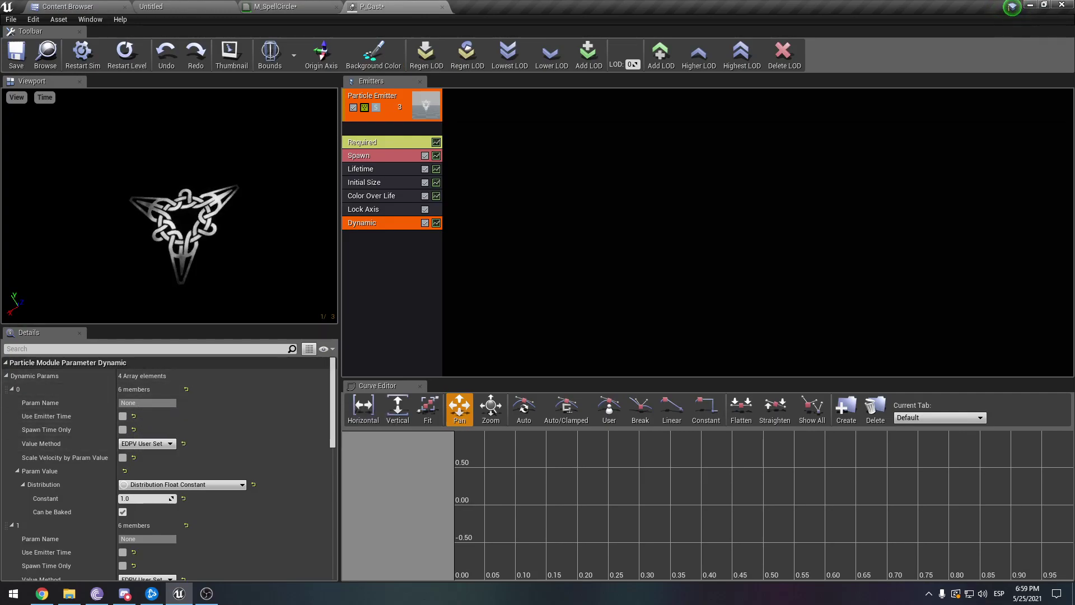
pyautogui.rightClick(397, 225)
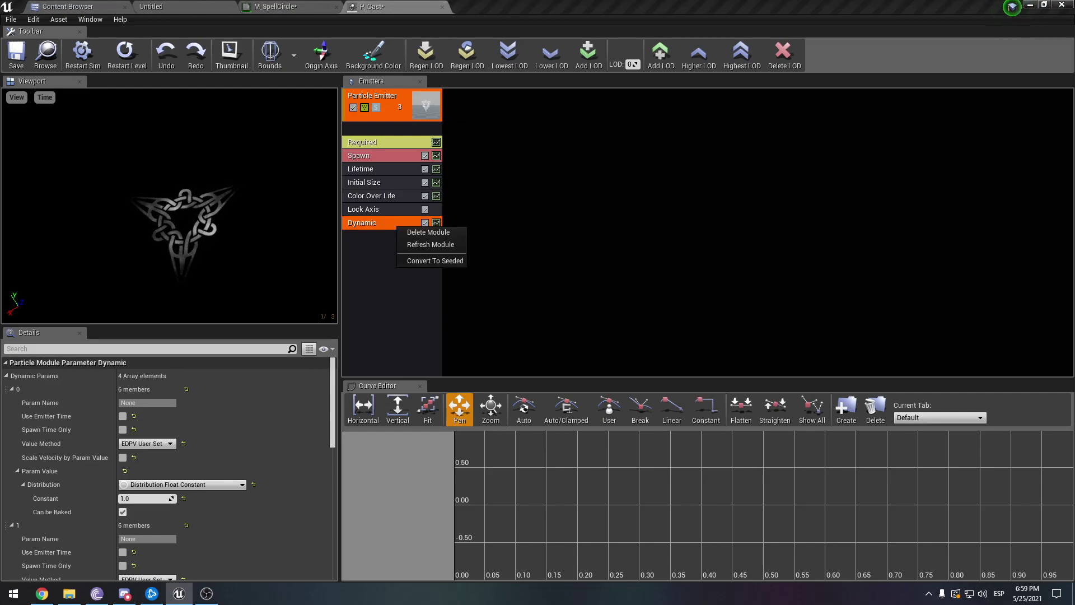
pyautogui.click(430, 244)
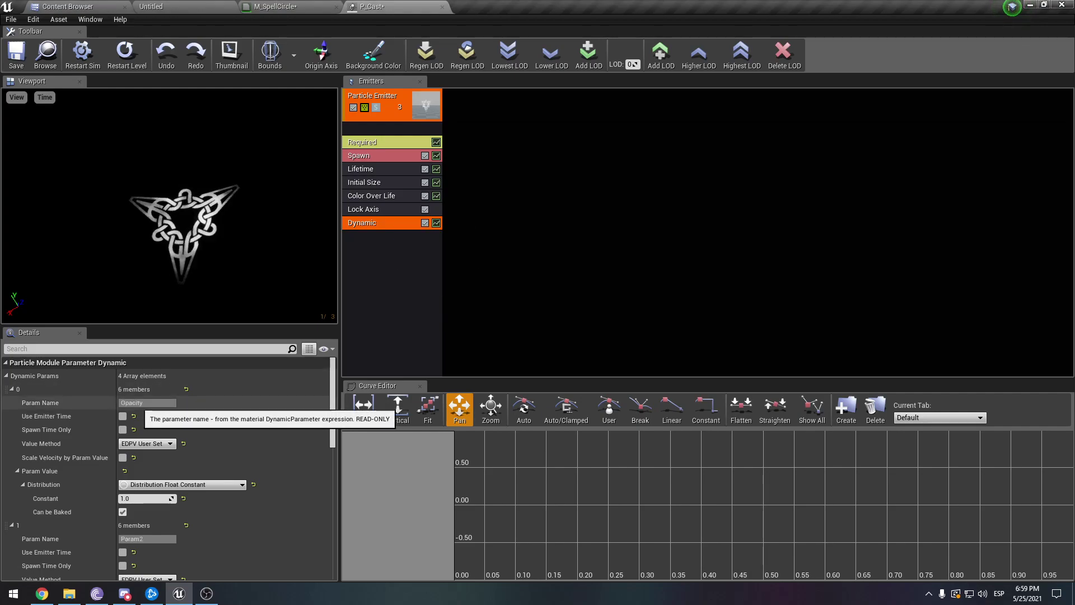
# Try a constant of 8 for the Opacity parameter in the Dynamic module and restore it to 1
pyautogui.scroll(-1, 168, 403)
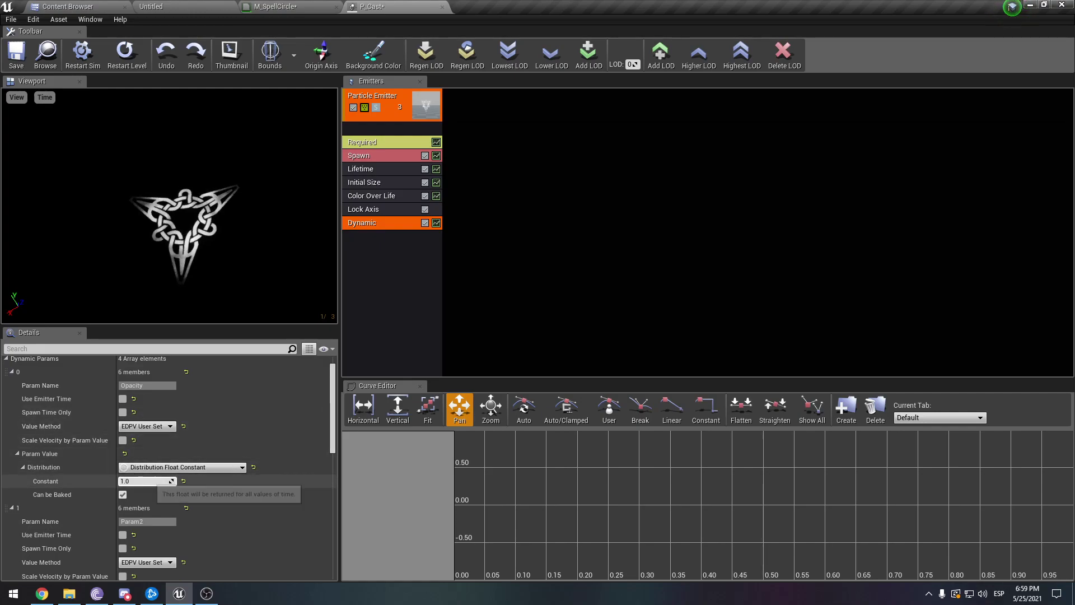
pyautogui.click(150, 481)
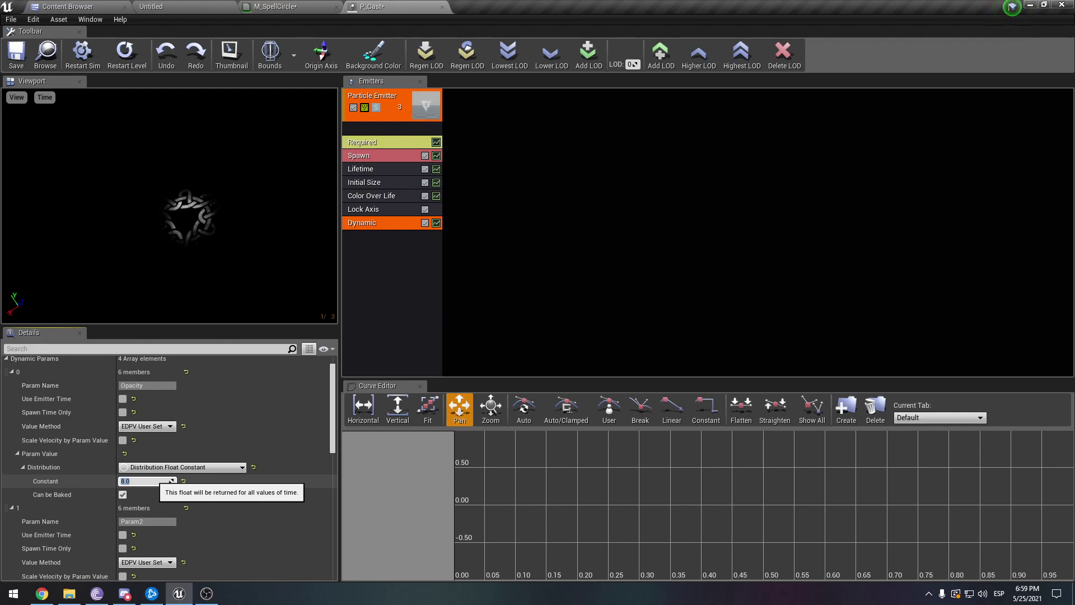
pyautogui.write('1')
pyautogui.press('Return')
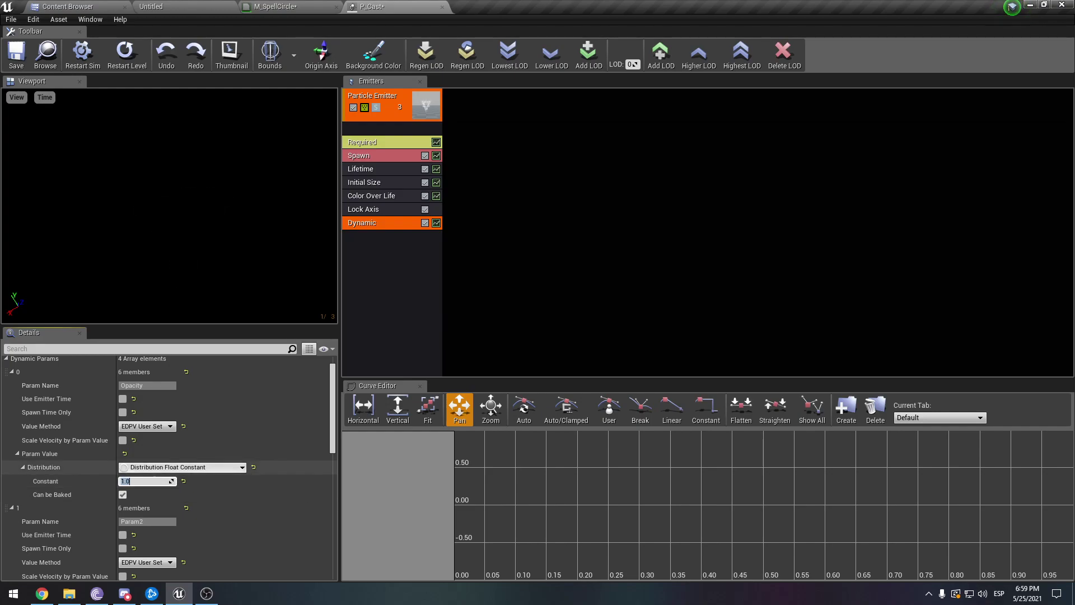
# Change the Opacity parameter's distribution to Distribution Float Constant Curve, add two curve points and expand both
pyautogui.click(185, 466)
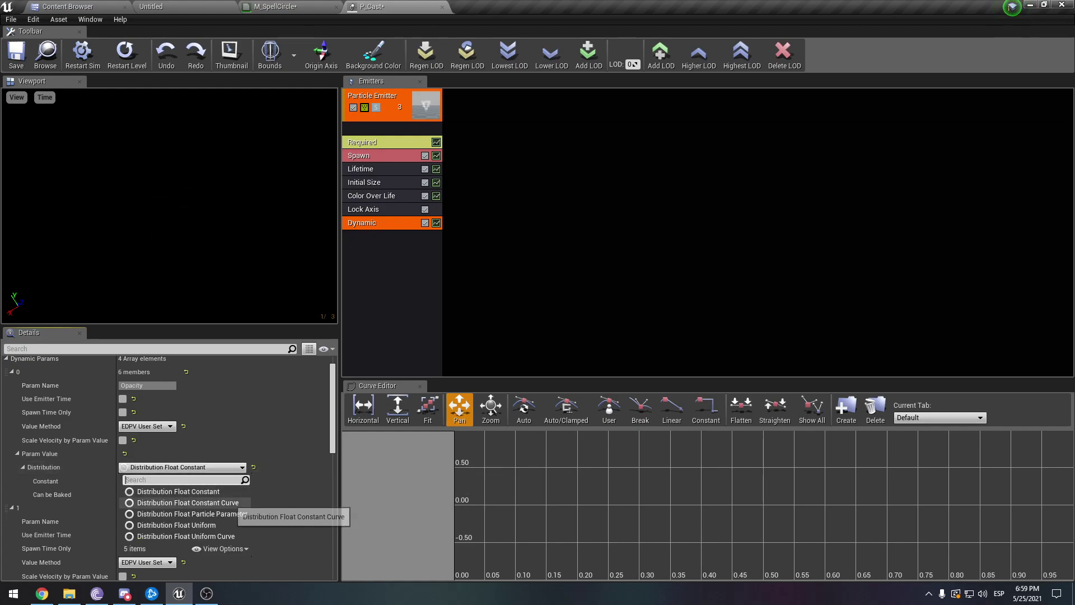
pyautogui.click(188, 502)
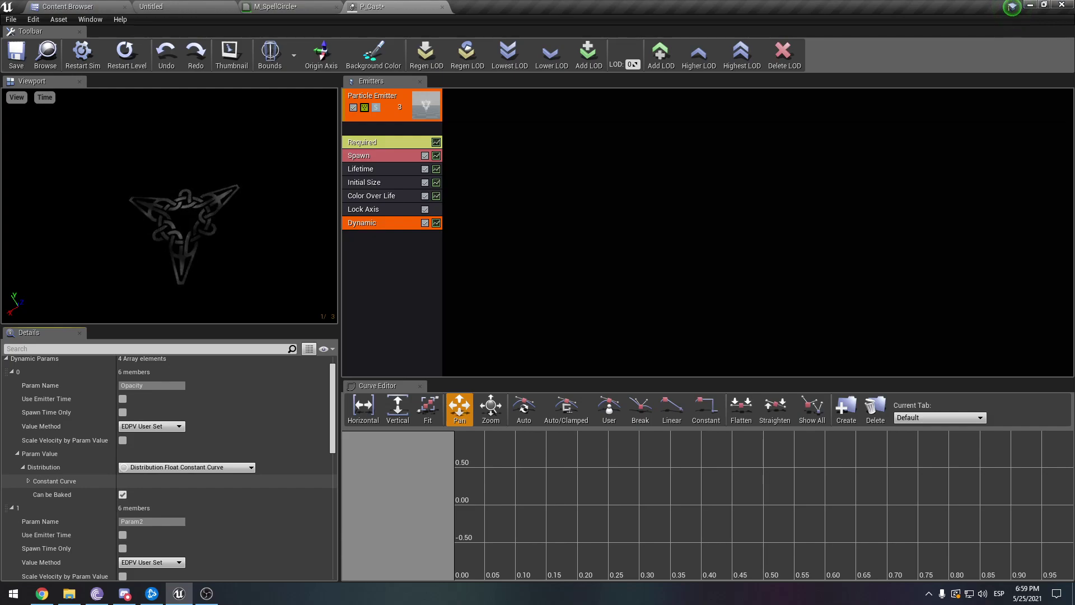
pyautogui.click(28, 481)
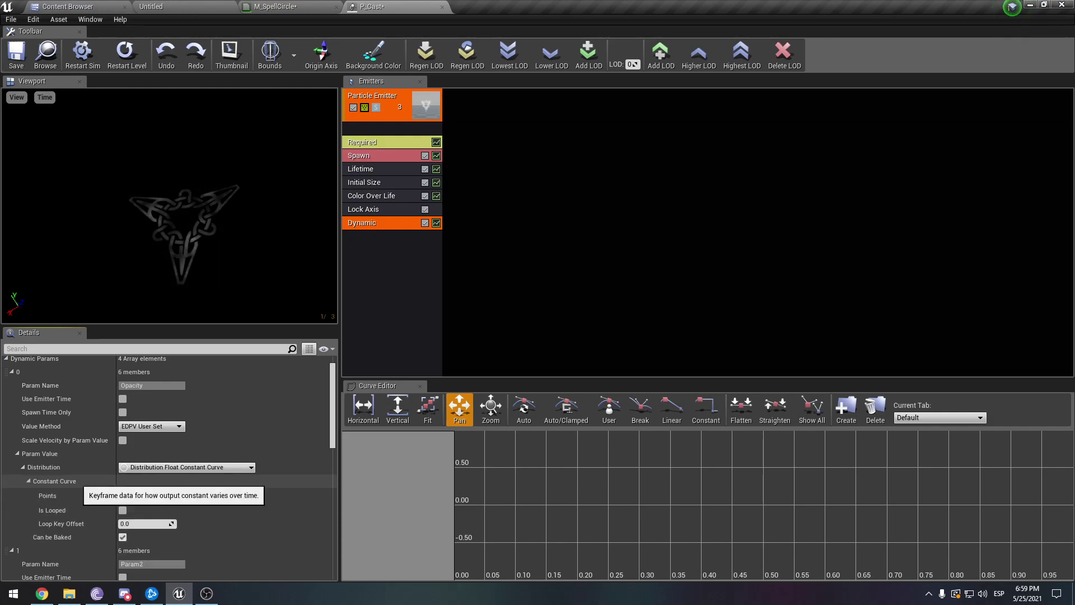
pyautogui.click(184, 496)
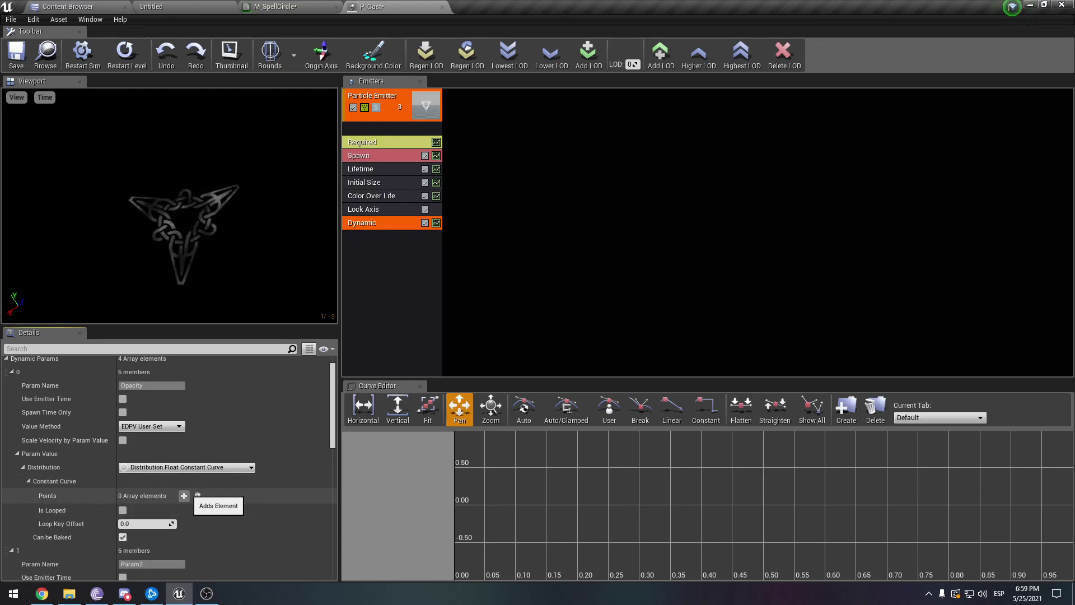
pyautogui.click(184, 495)
pyautogui.click(39, 510)
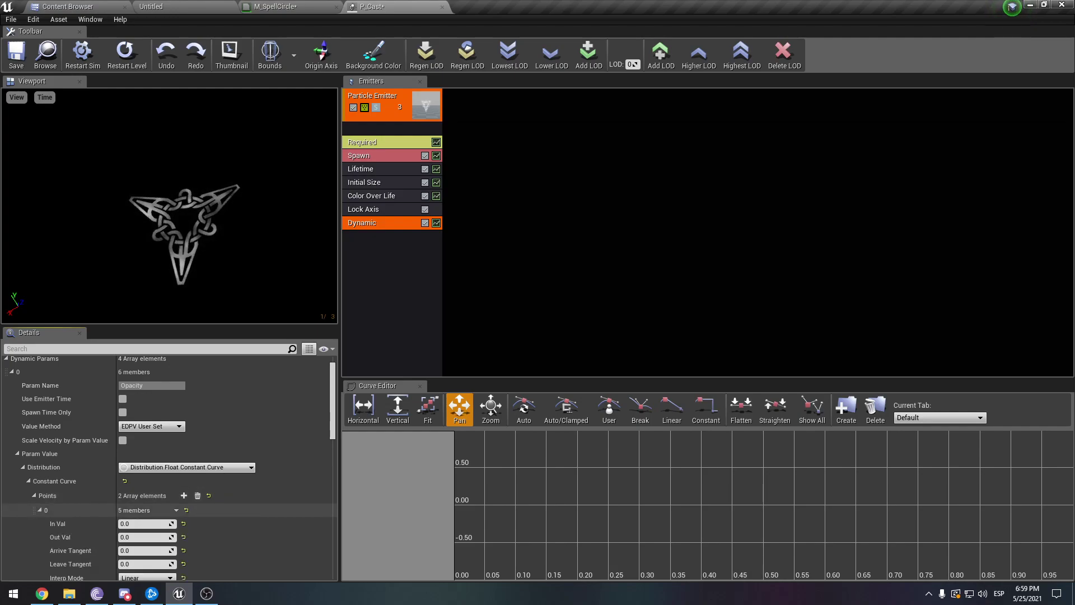
pyautogui.scroll(-3, 39, 510)
pyautogui.click(39, 538)
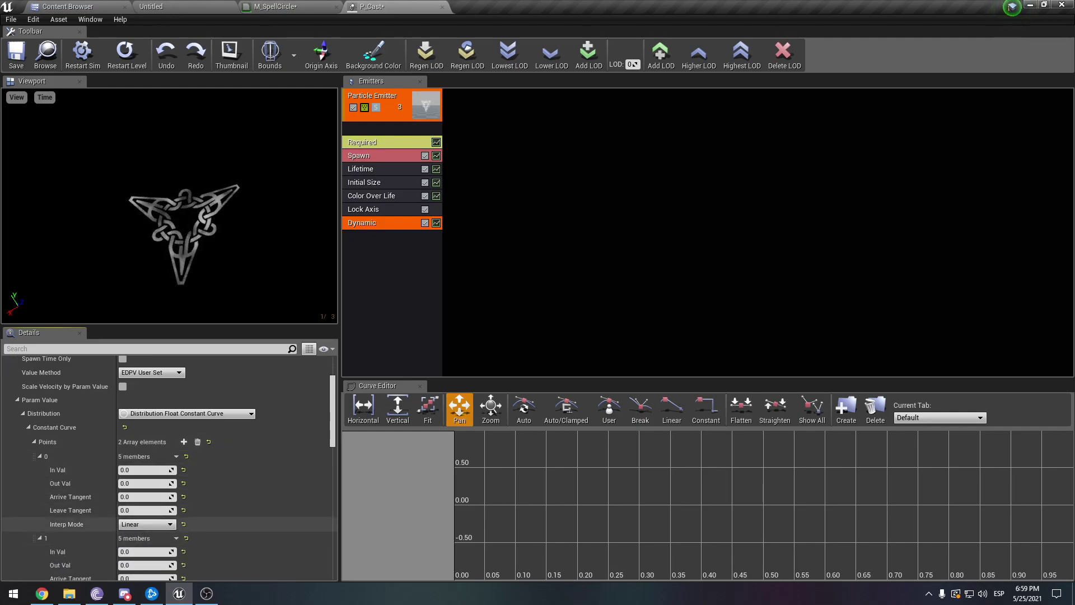
pyautogui.scroll(-1, 168, 503)
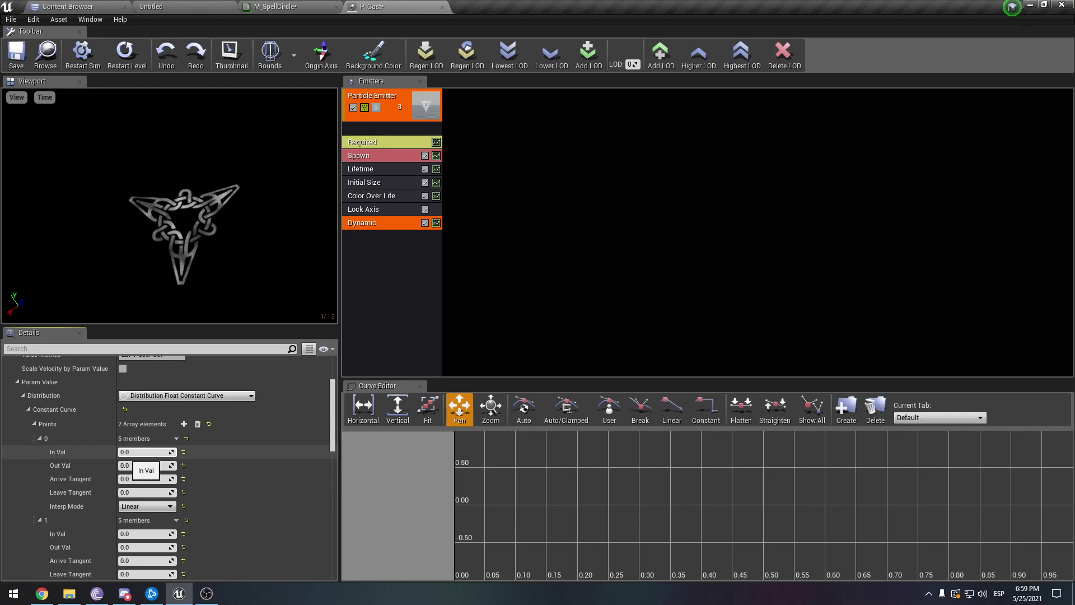
# Set Out Val 1 for point 0 of the Opacity curve, and In Val 1 with Out Val 4 for point 1
pyautogui.click(143, 465)
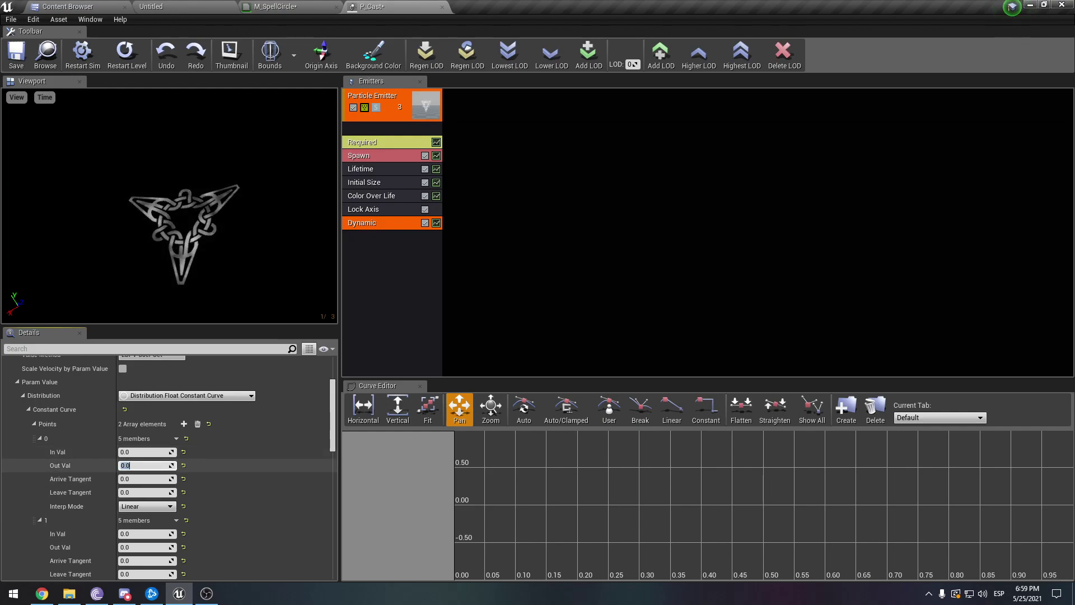
pyautogui.write('1')
pyautogui.press('Tab')
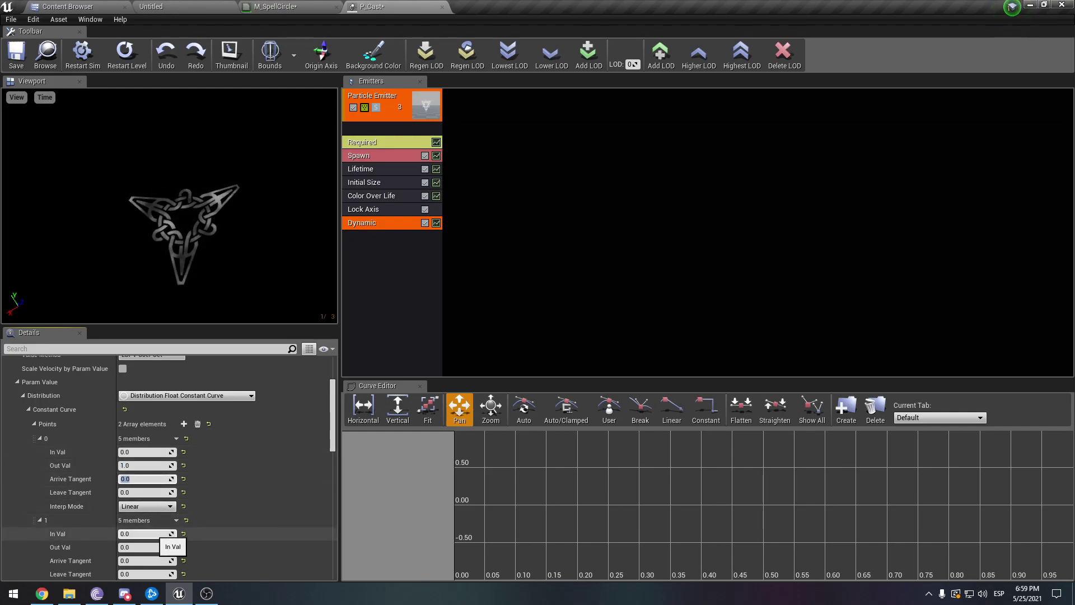
pyautogui.click(147, 533)
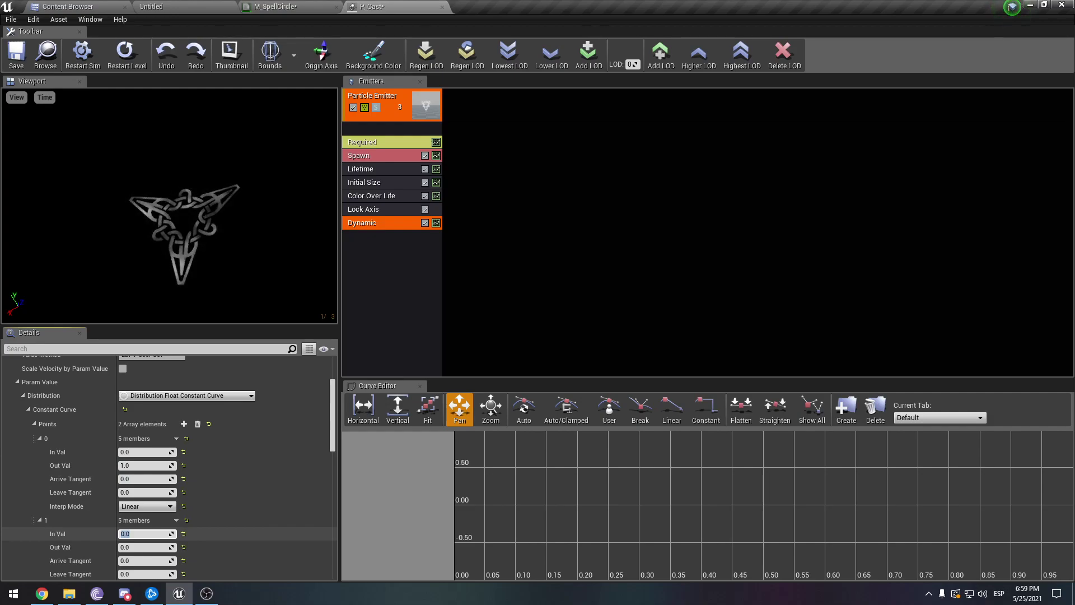
pyautogui.write('1')
pyautogui.press('Tab')
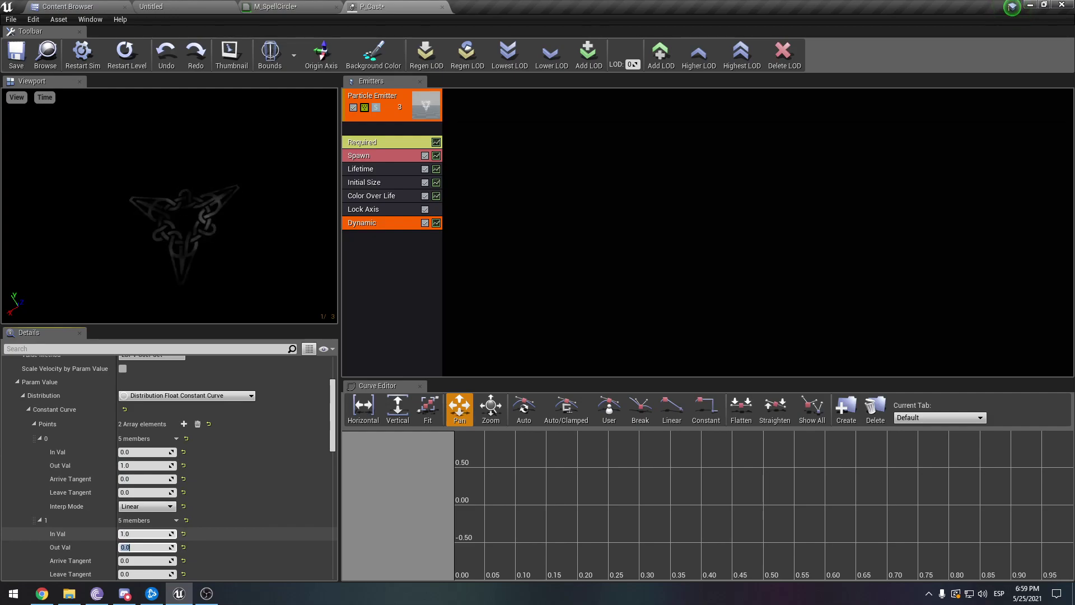
pyautogui.write('4')
pyautogui.press('Tab')
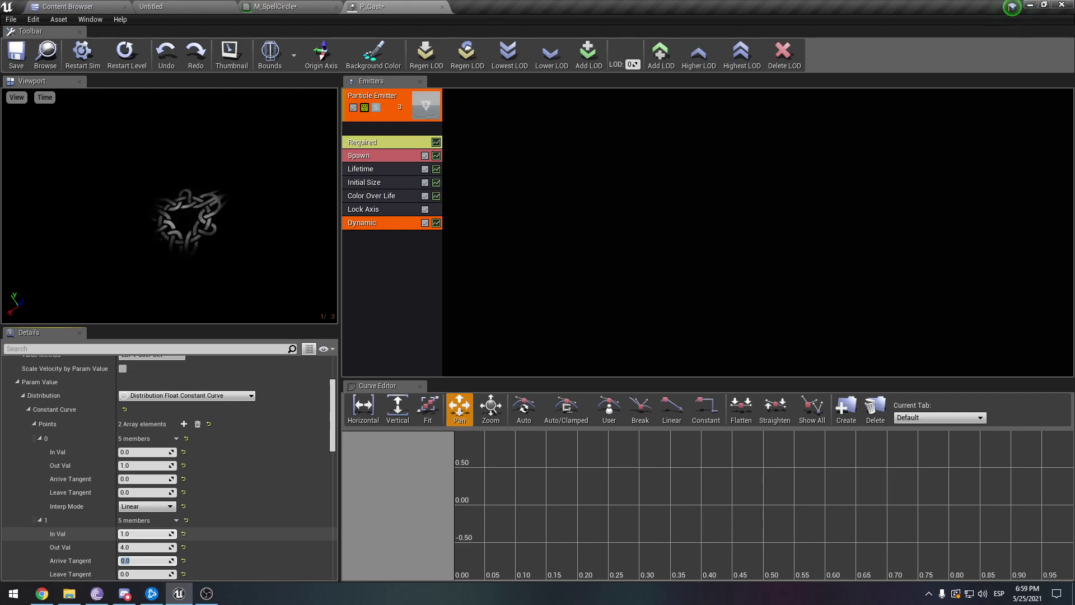
# Set point 1's Out Val in the Opacity curve to 2, and point 0's to 0 after trying 0.5
pyautogui.hotkey('shift', 'Tab')
pyautogui.write('2')
pyautogui.press('Tab')
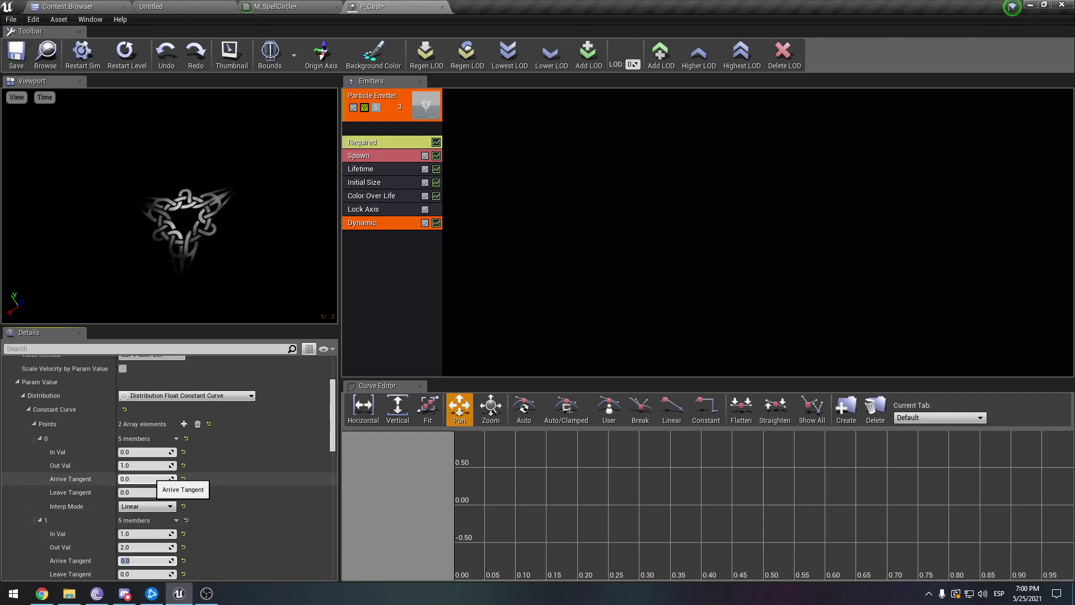
pyautogui.click(148, 465)
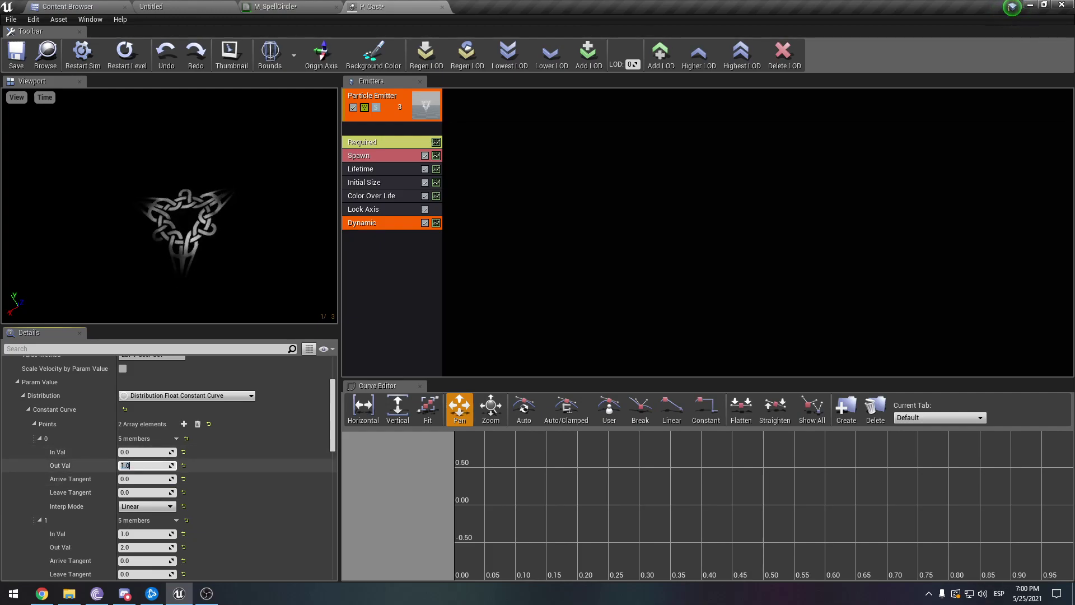
pyautogui.write('0.5')
pyautogui.press('Return')
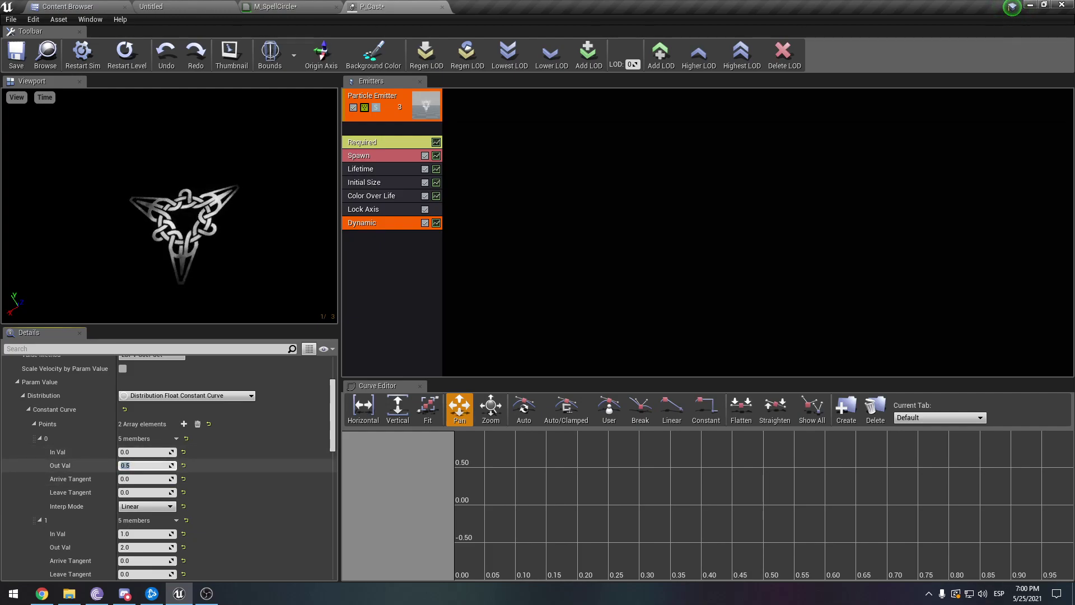
pyautogui.write('0')
pyautogui.press('Return')
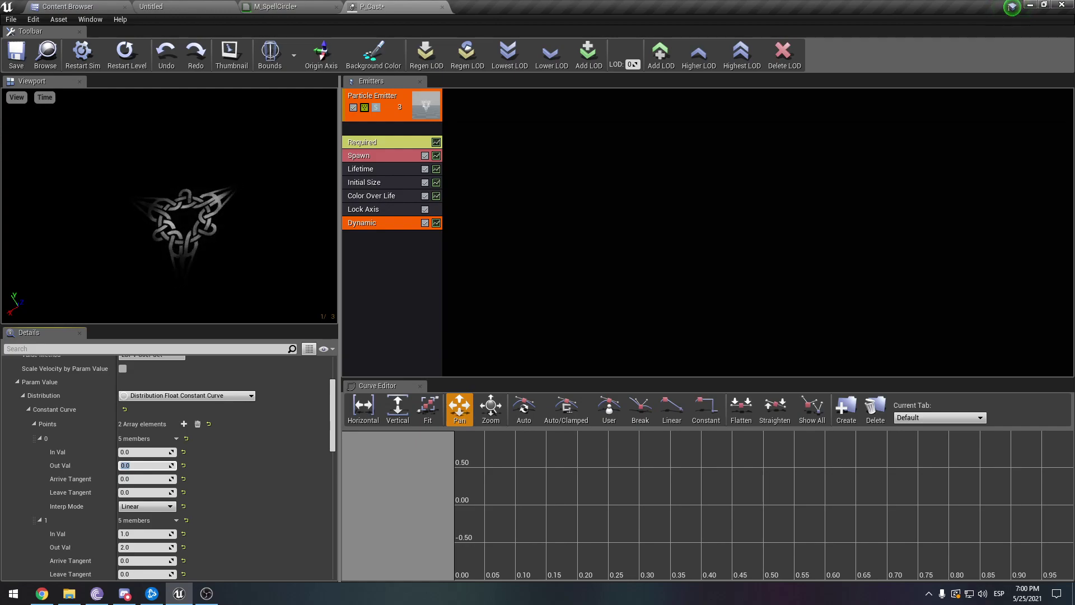
# Change the Lifetime module's distribution to Distribution Float Constant with a constant of 2
pyautogui.click(382, 169)
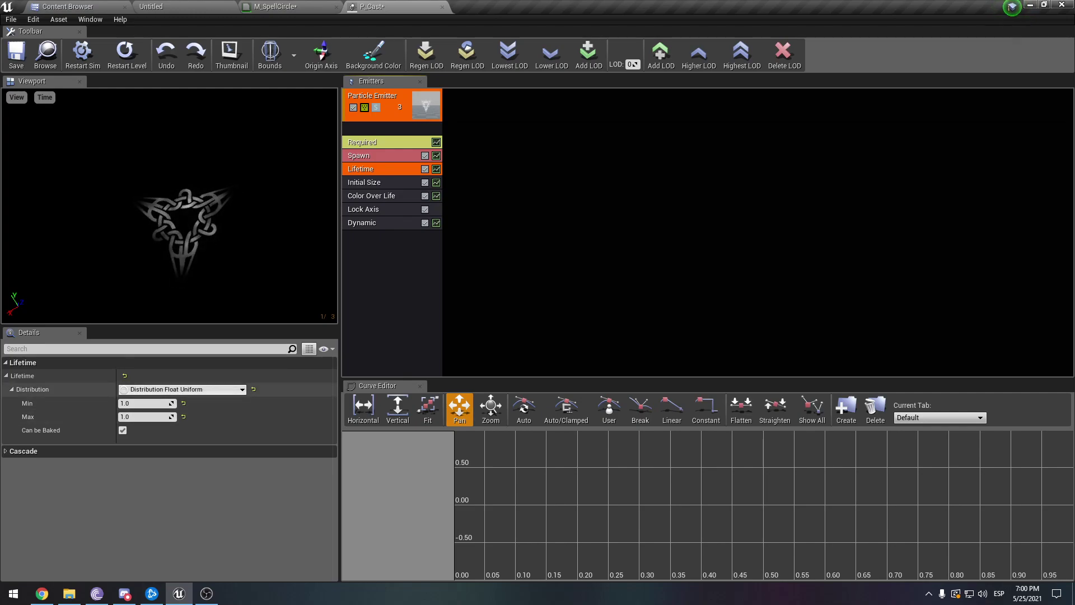
pyautogui.click(185, 389)
pyautogui.click(200, 414)
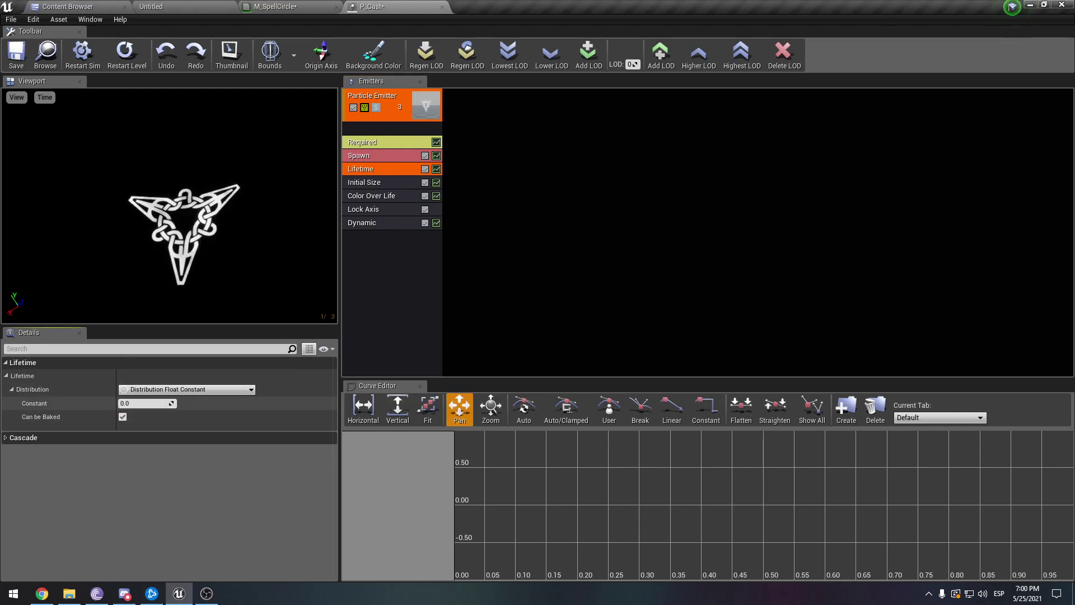
pyautogui.write('2')
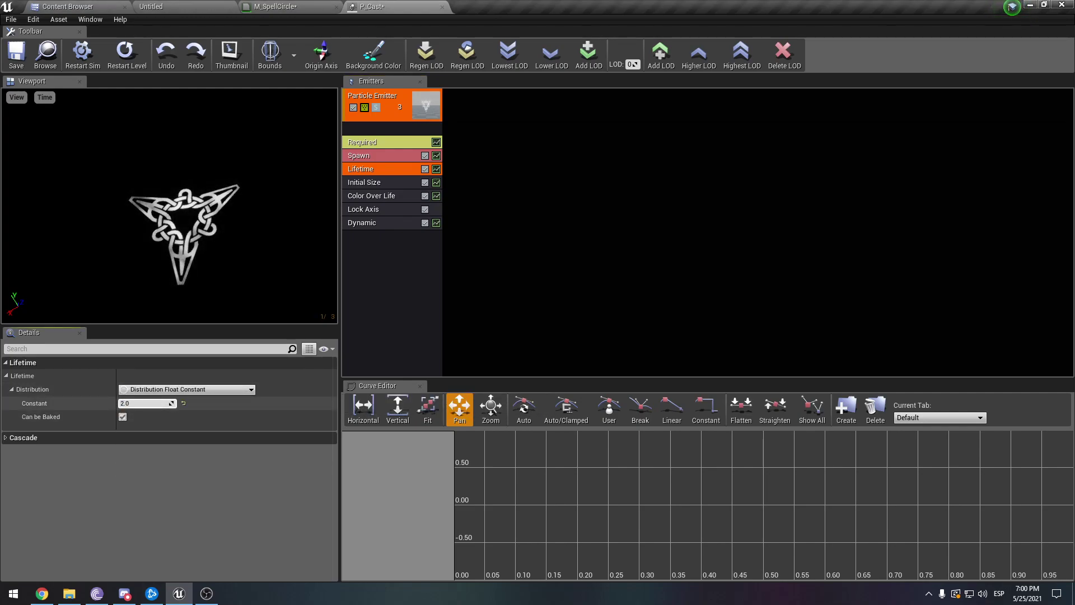
pyautogui.press('Return')
# Set Emitter Duration to 2 in the emitter's Required module
pyautogui.click(380, 142)
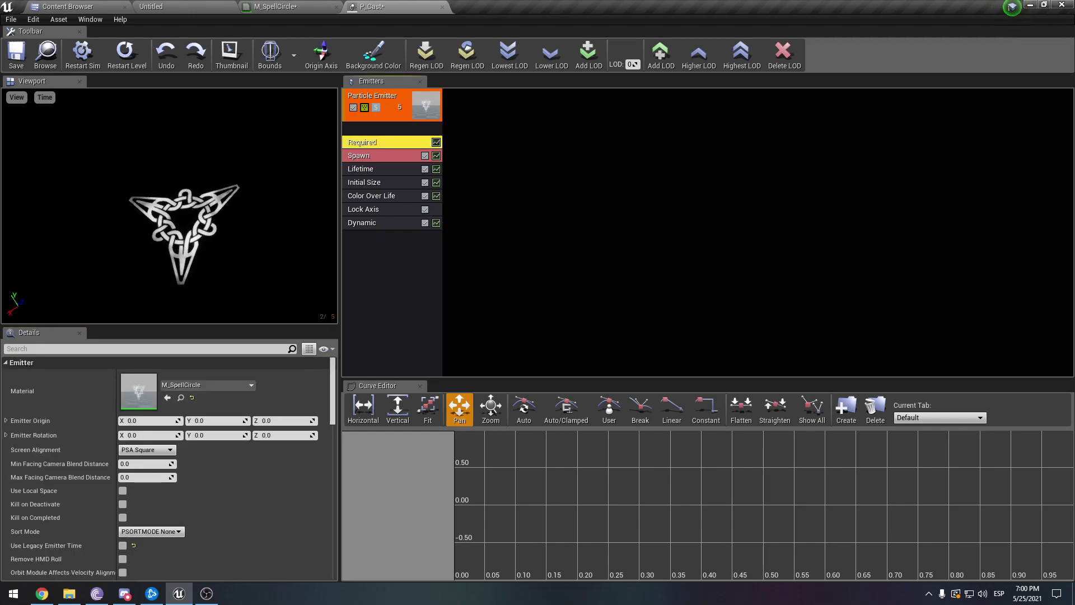
pyautogui.scroll(-7, 169, 468)
pyautogui.click(145, 480)
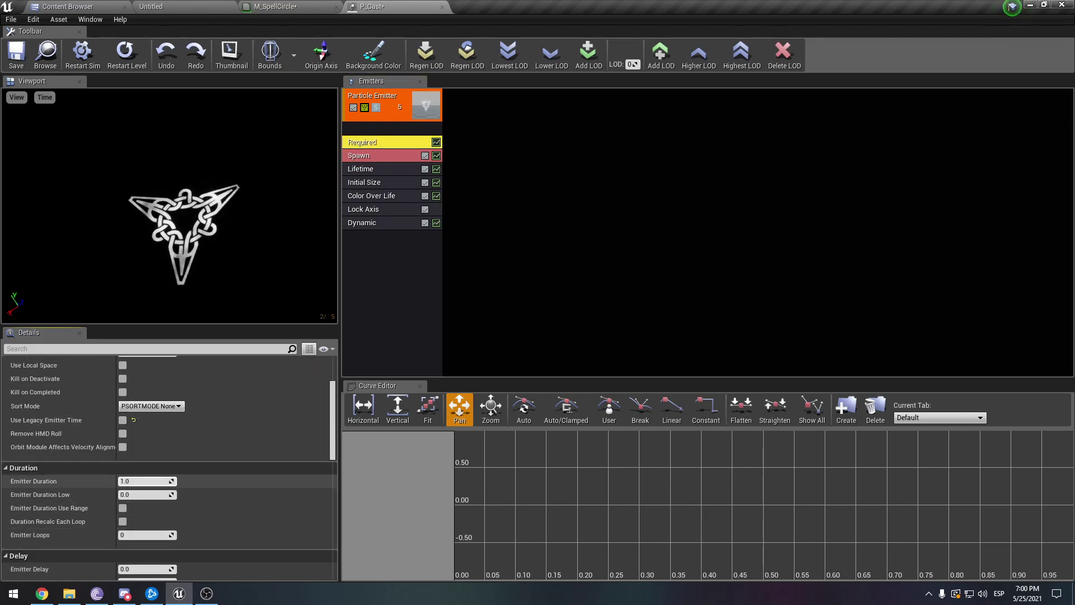
pyautogui.write('2')
pyautogui.press('Tab')
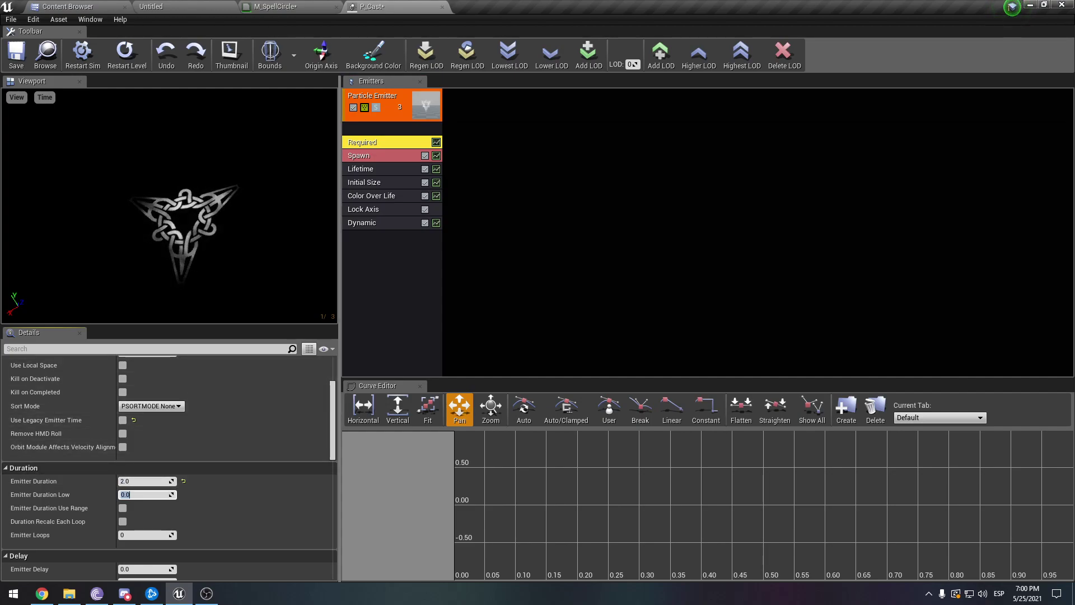
# In the Dynamic module's Opacity curve, set Out Val to 2 for point 0 and to 0 for point 1
pyautogui.click(382, 223)
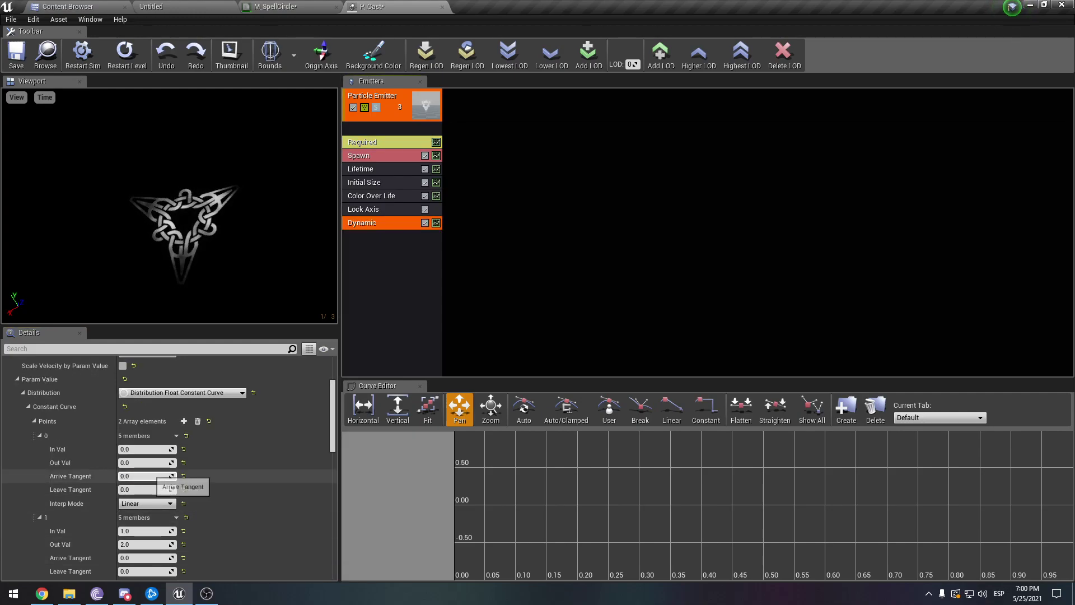
pyautogui.click(143, 463)
pyautogui.write('2')
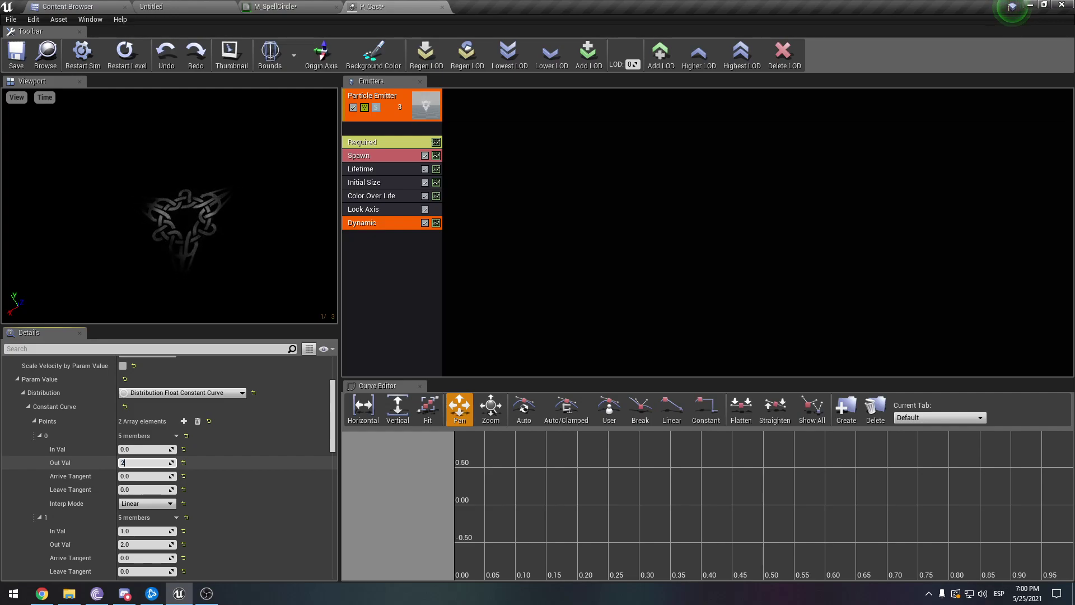
pyautogui.press('Tab')
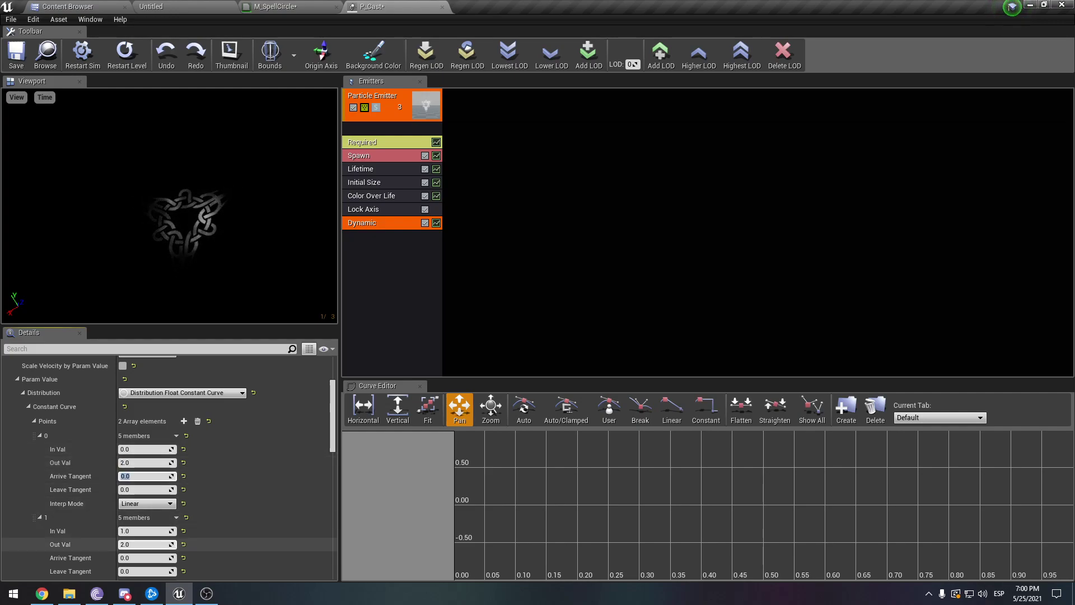
pyautogui.click(145, 544)
pyautogui.write('0')
pyautogui.press('Return')
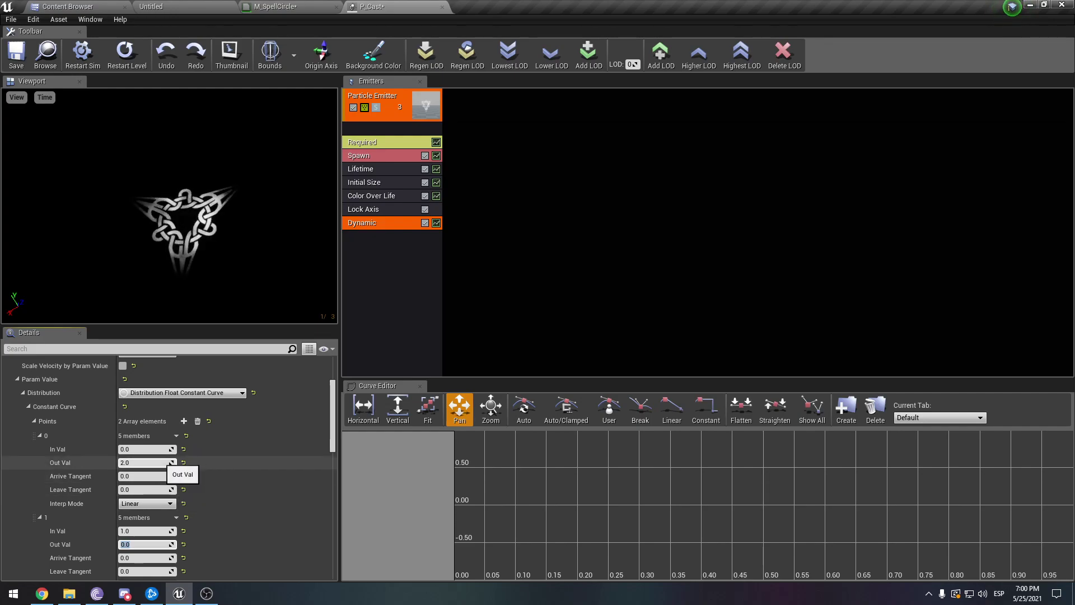
# Set point 0's Out Val in the Opacity curve to 5 after trying 1
pyautogui.click(160, 463)
pyautogui.press('Tab')
pyautogui.write('1')
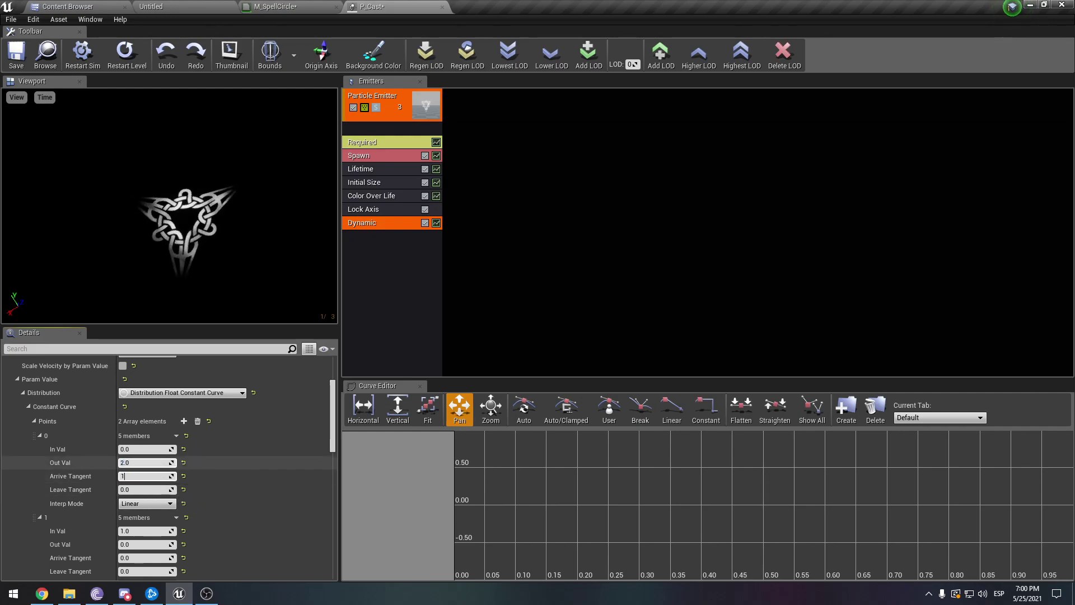
pyautogui.press('BackSpace')
pyautogui.hotkey('ctrl', 'z')
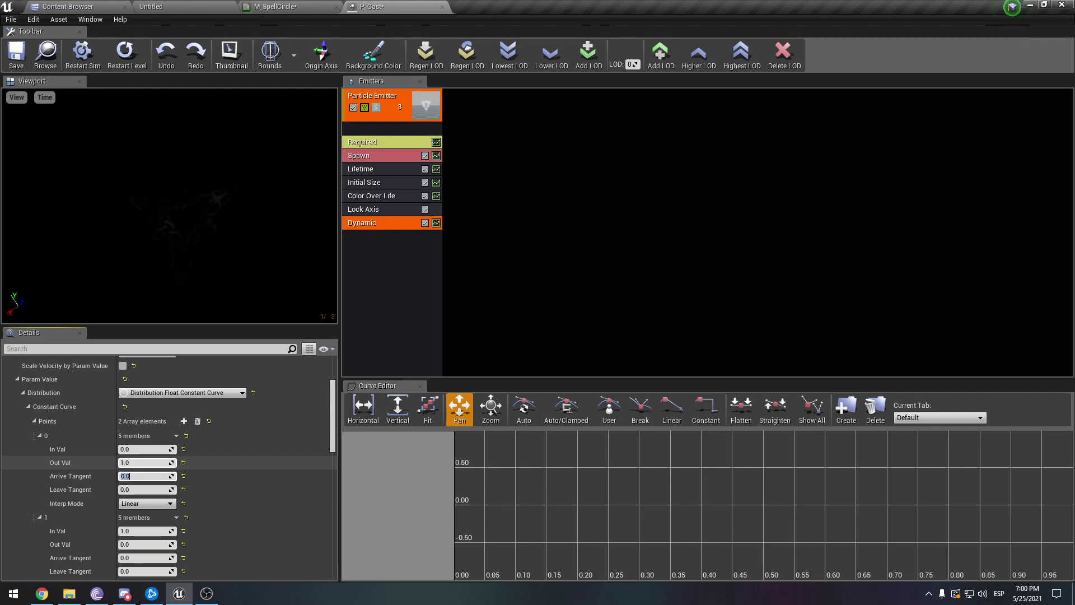
pyautogui.click(144, 463)
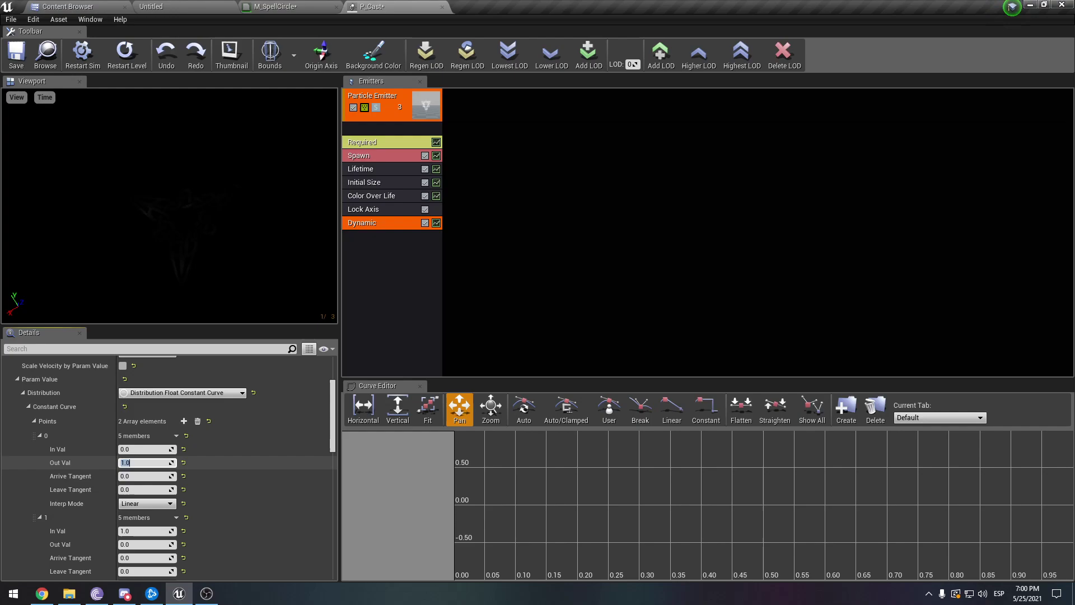
pyautogui.write('5')
pyautogui.press('Return')
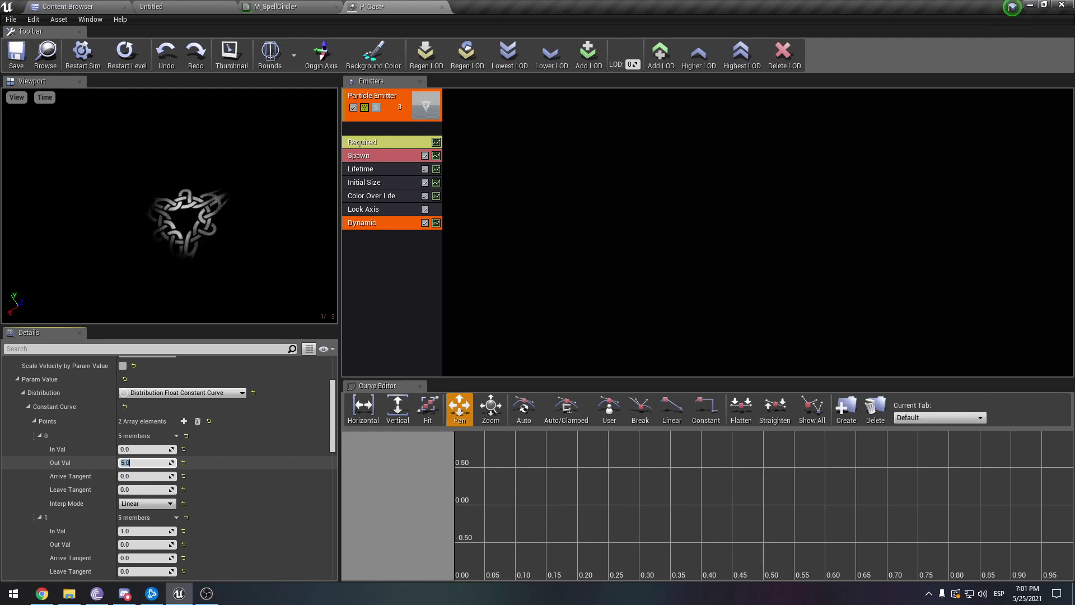
# Try the Curve User interpolation mode for point 0 of the Opacity curve and restore it to Linear
pyautogui.press('Tab')
pyautogui.press('Tab')
pyautogui.press('Tab')
pyautogui.press('Down')
pyautogui.press('Down')
pyautogui.press('Down')
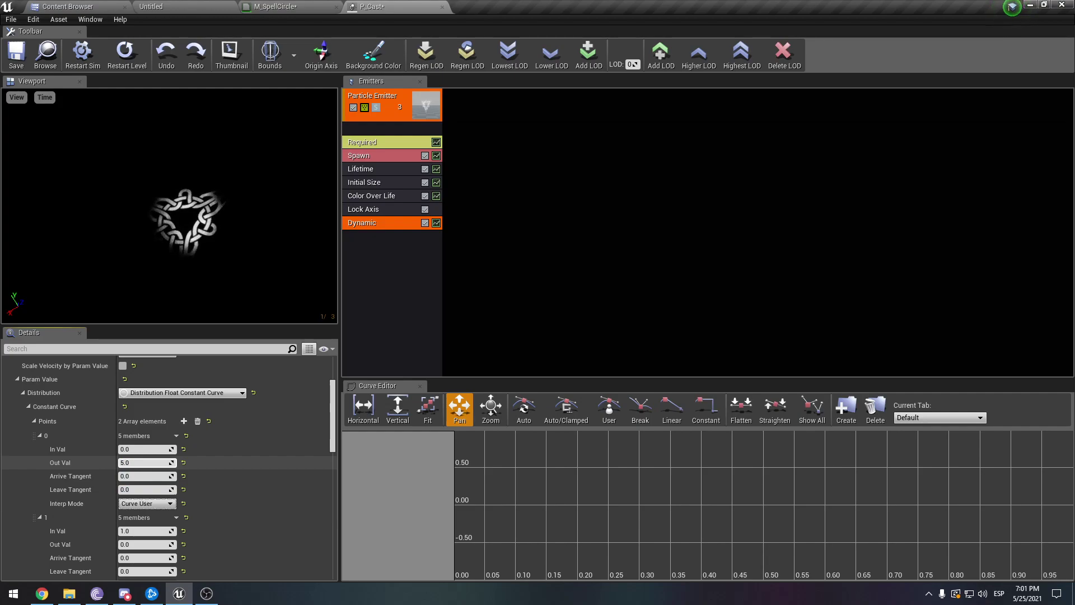
pyautogui.press('Up')
pyautogui.press('Up')
pyautogui.press('Up')
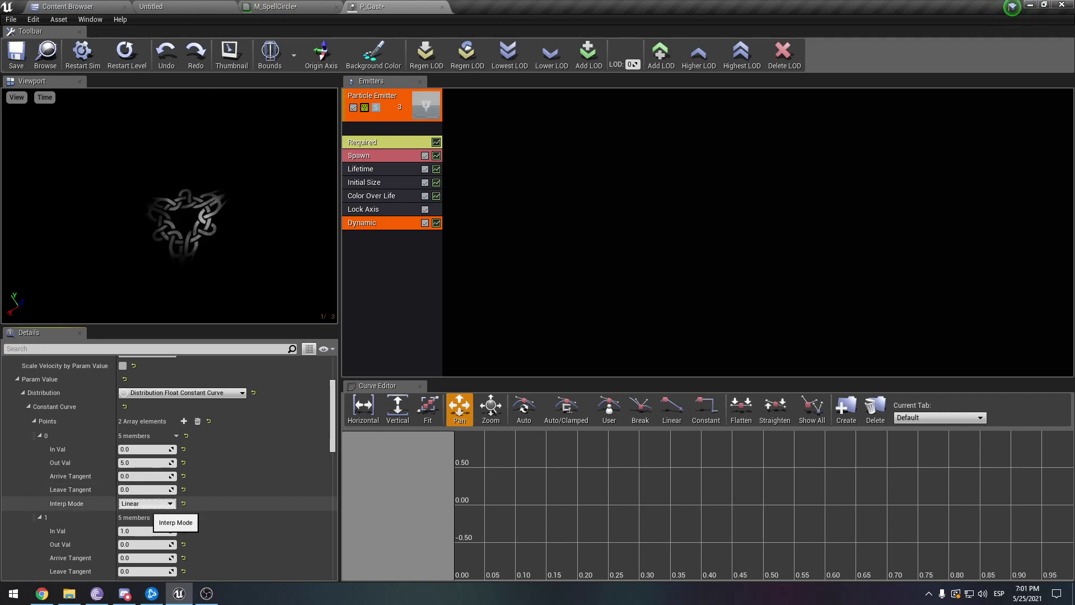
# Set point 1's In Val in the Opacity curve to 0.5
pyautogui.click(147, 530)
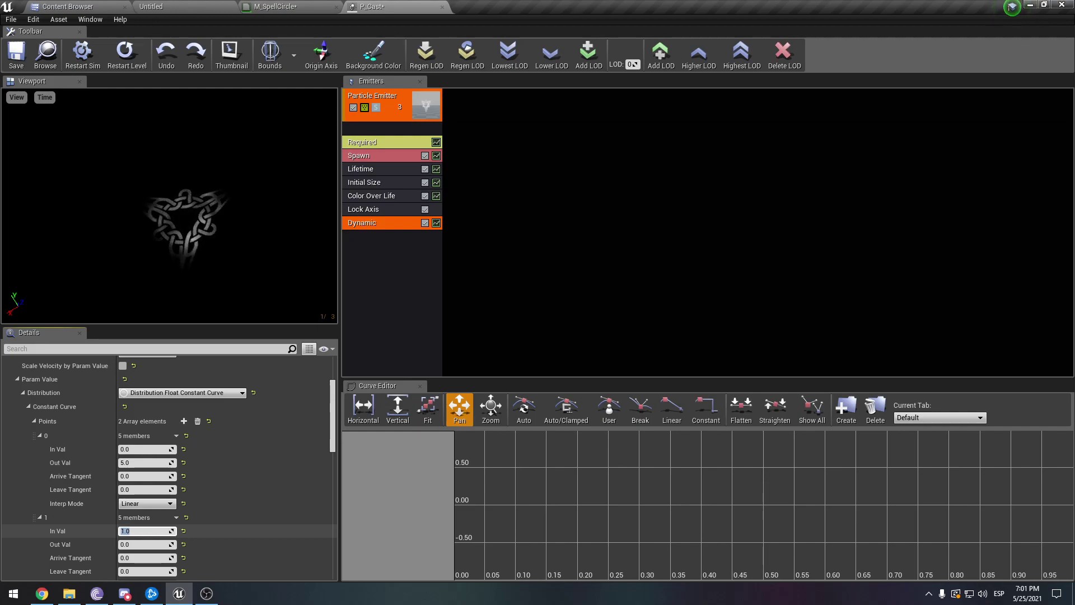
pyautogui.write('0.5')
pyautogui.press('Return')
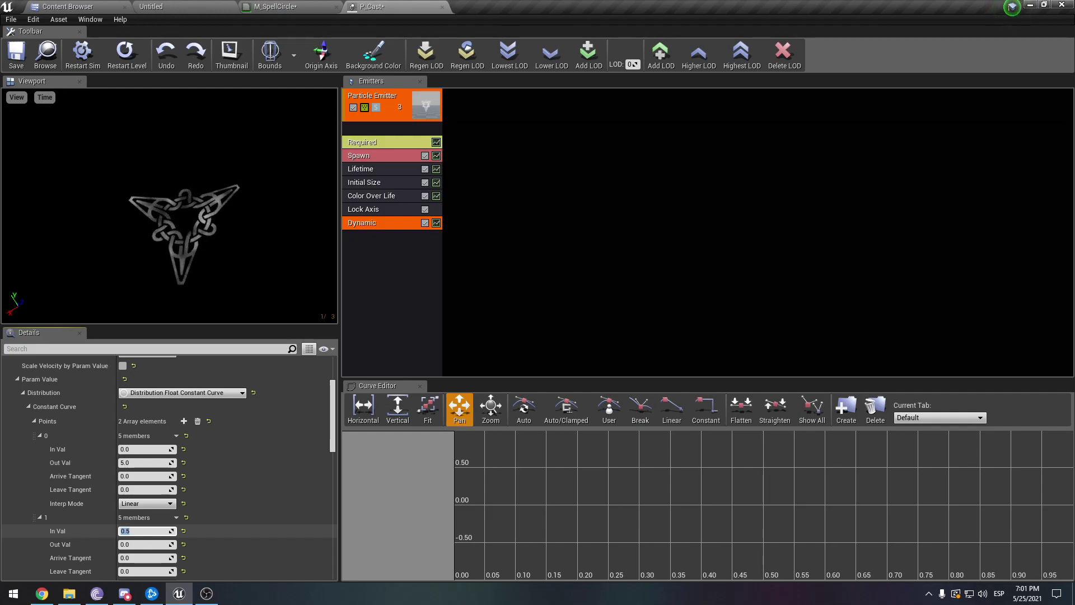
# Try Out Val 1, 15 and 10 for point 0 of the Opacity curve and restore it to 5
pyautogui.click(135, 462)
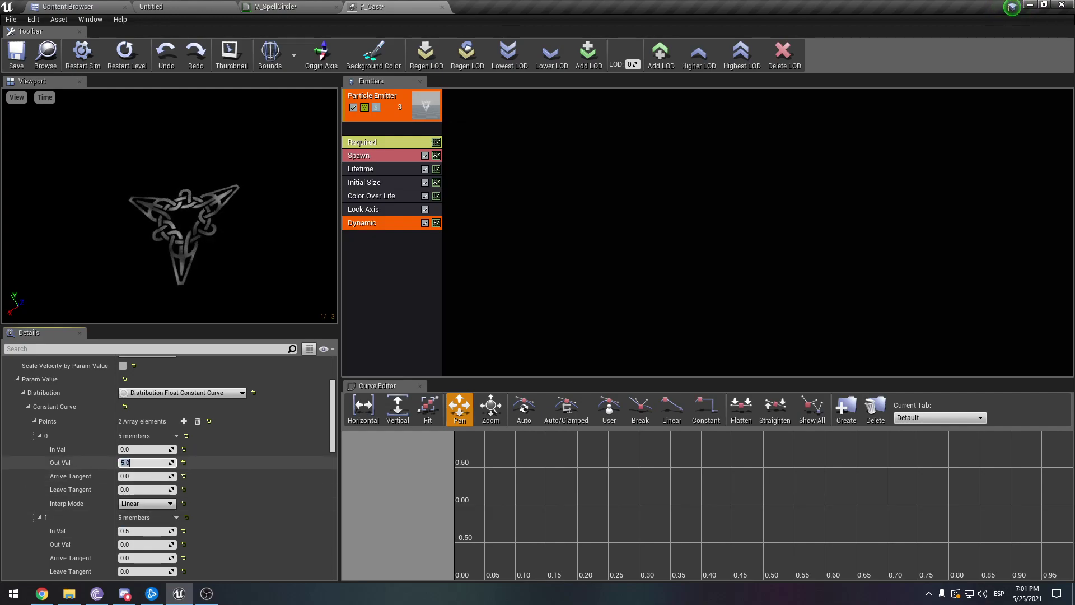
pyautogui.write('1')
pyautogui.press('Tab')
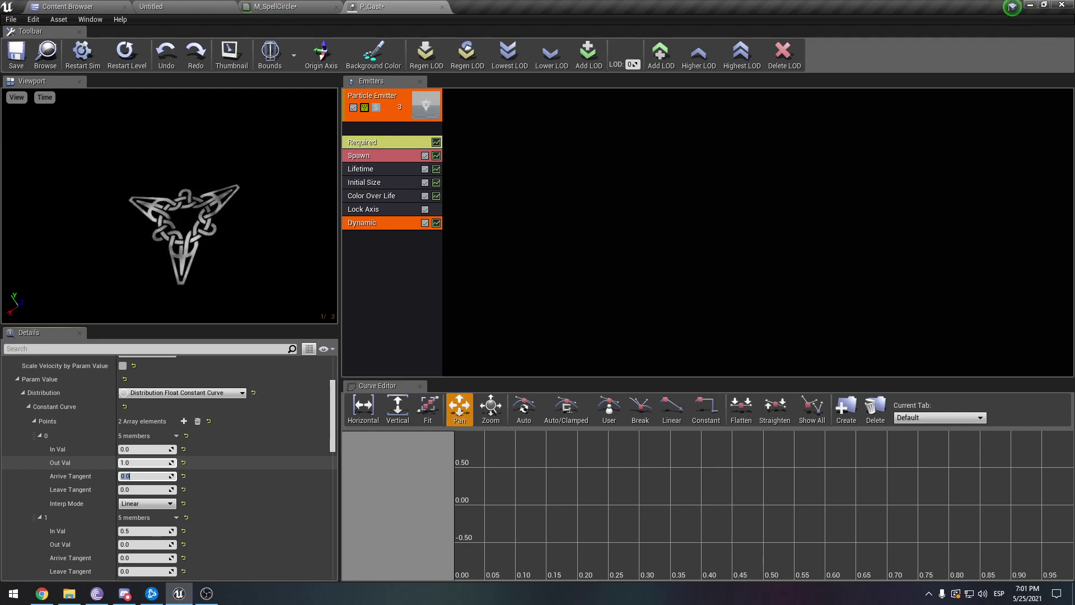
pyautogui.hotkey('shift', 'Tab')
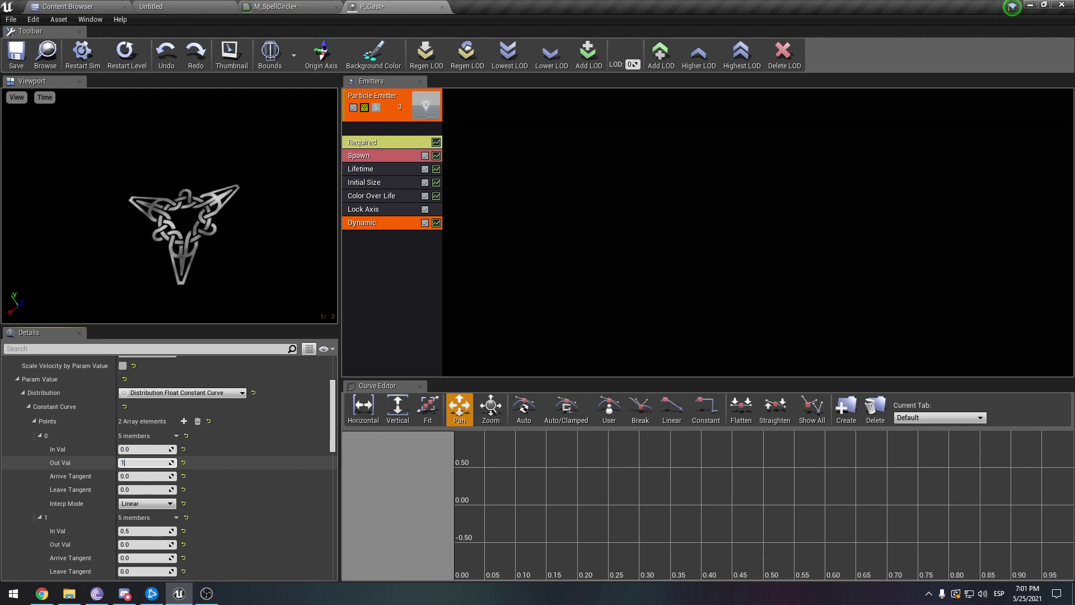
pyautogui.write('10.015.0')
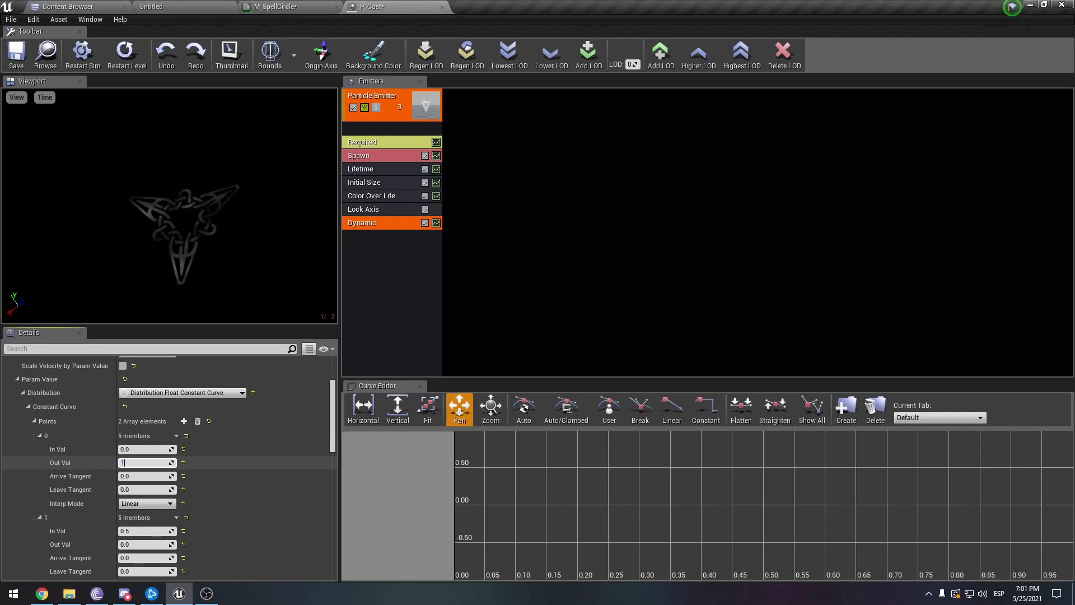
pyautogui.press('Return')
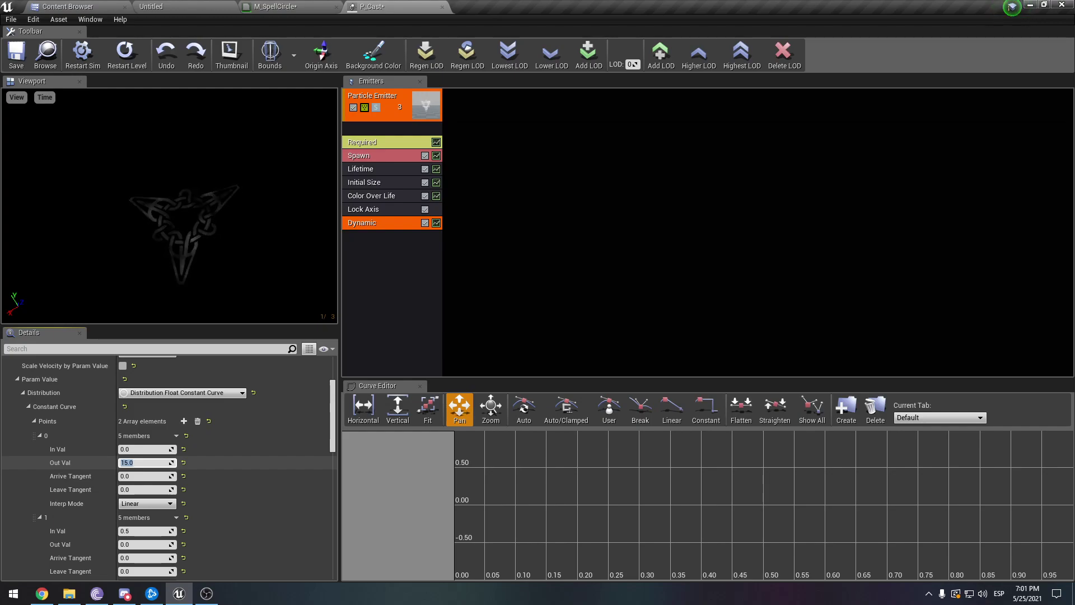
pyautogui.write('10.0')
pyautogui.press('Return')
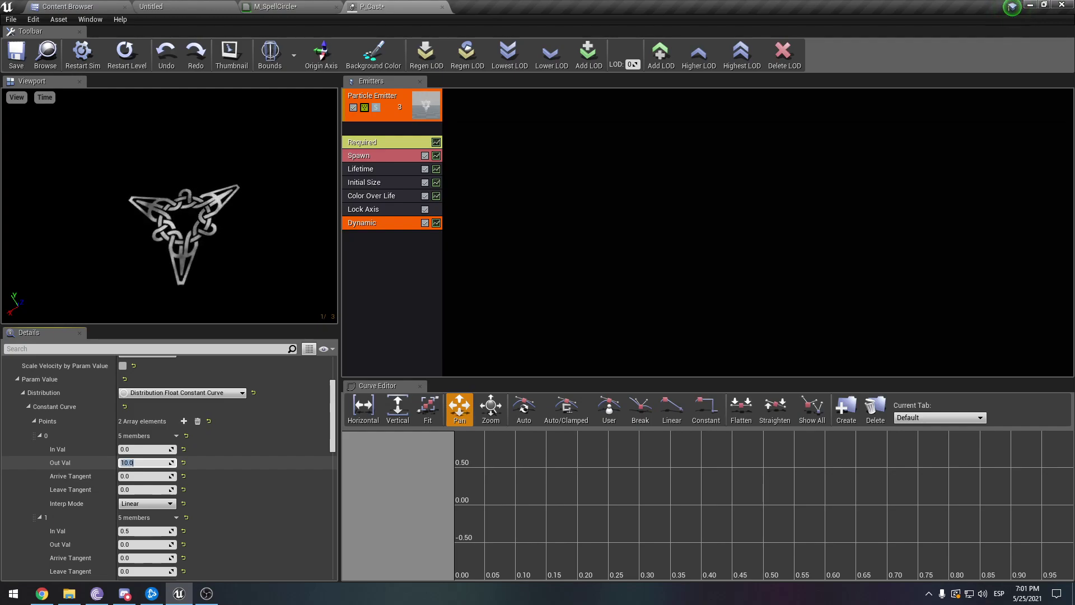
pyautogui.write('5.0')
pyautogui.press('Return')
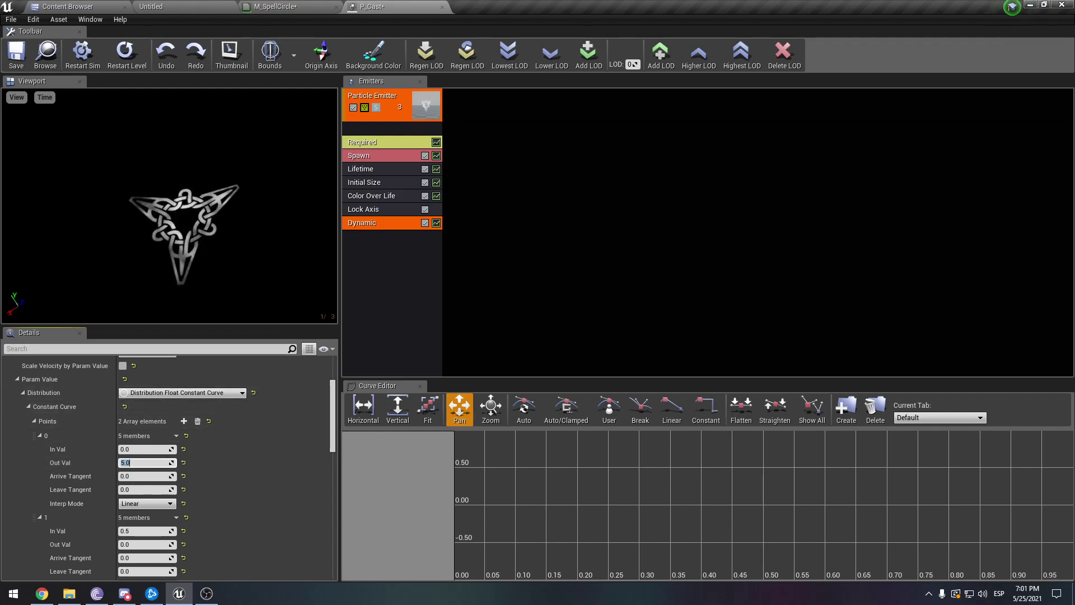
pyautogui.moveTo(182, 224); pyautogui.dragTo(178, 217)
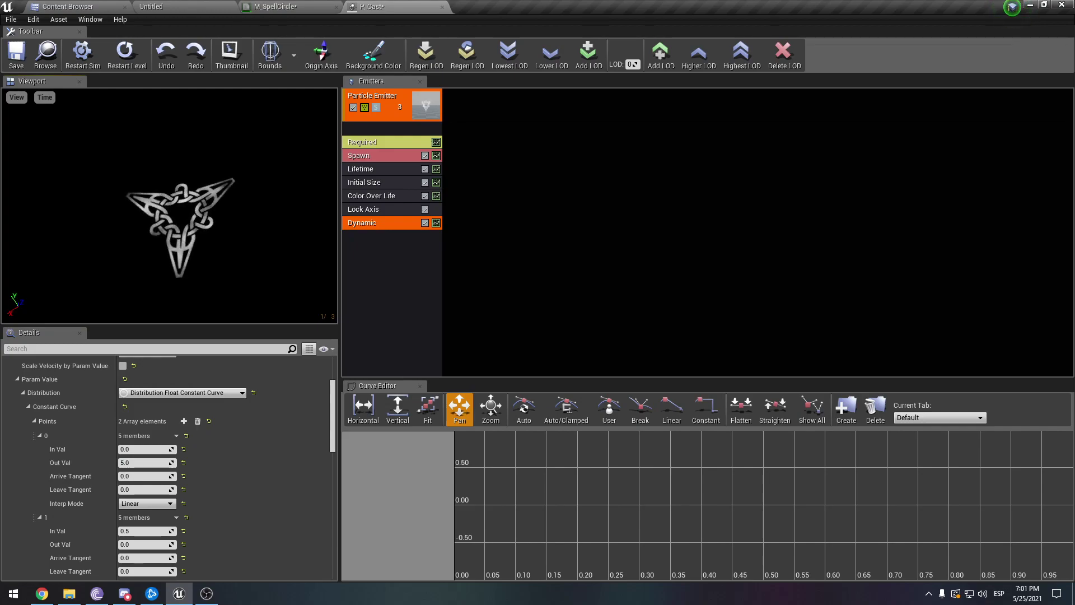
pyautogui.click(424, 104)
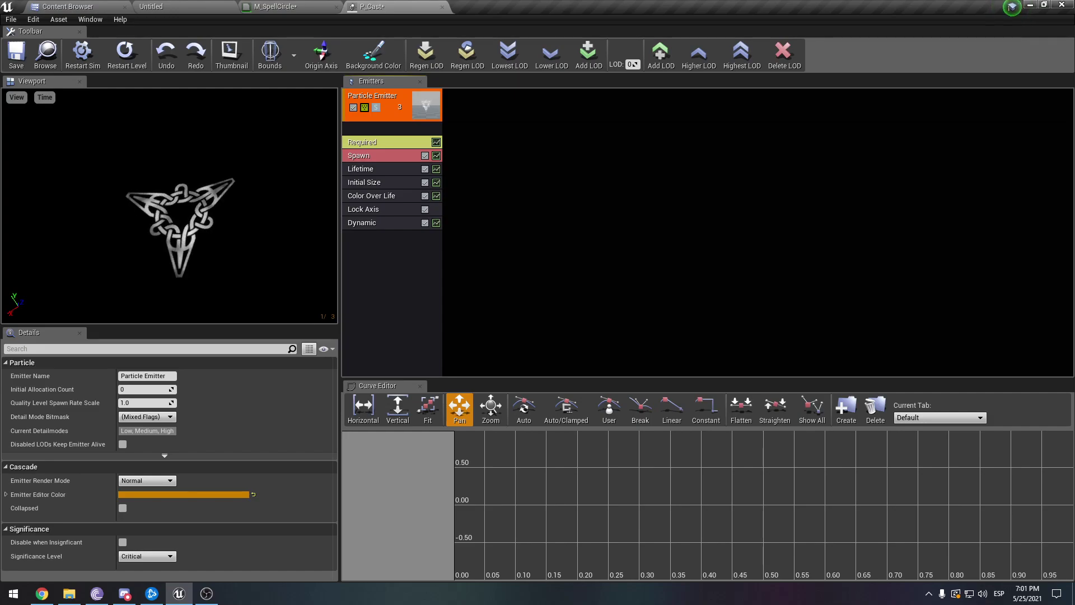
pyautogui.click(380, 223)
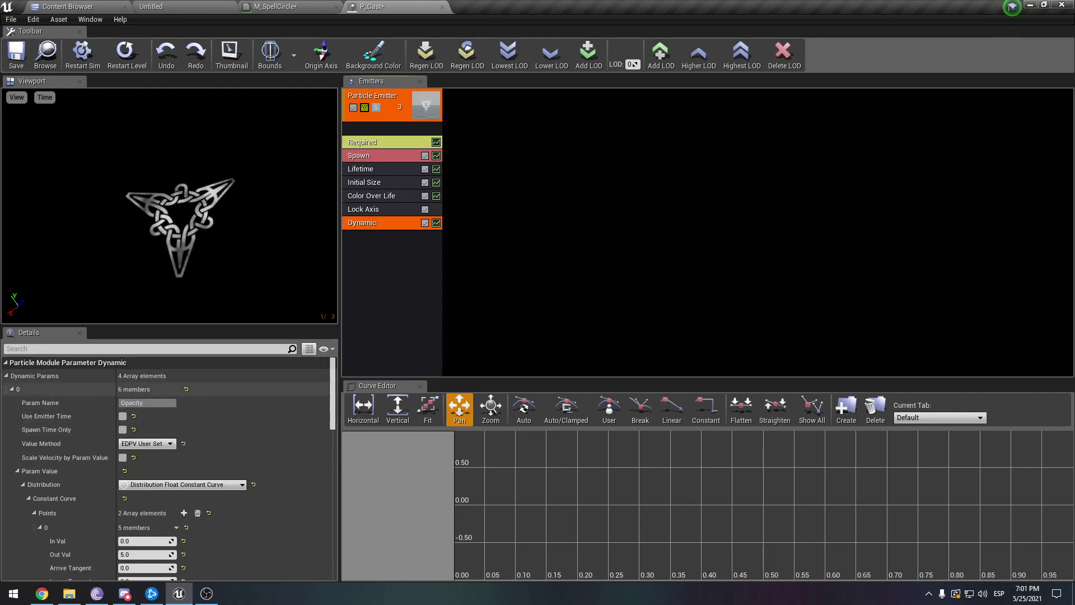
# Add a Size By Life module to the particle emitter
pyautogui.click(391, 104)
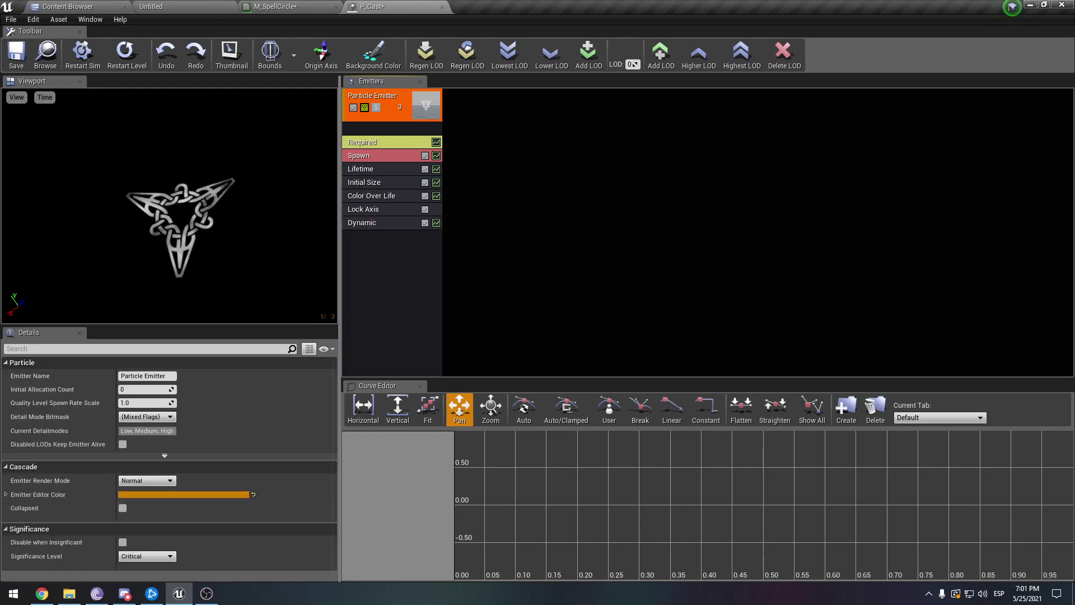
pyautogui.rightClick(391, 244)
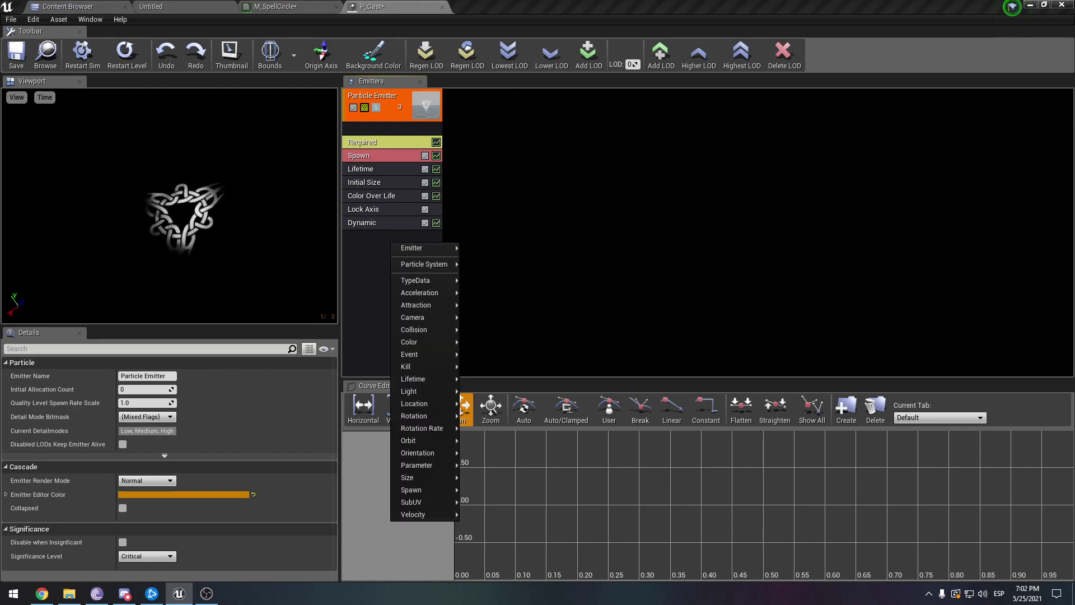
pyautogui.moveTo(425, 415)
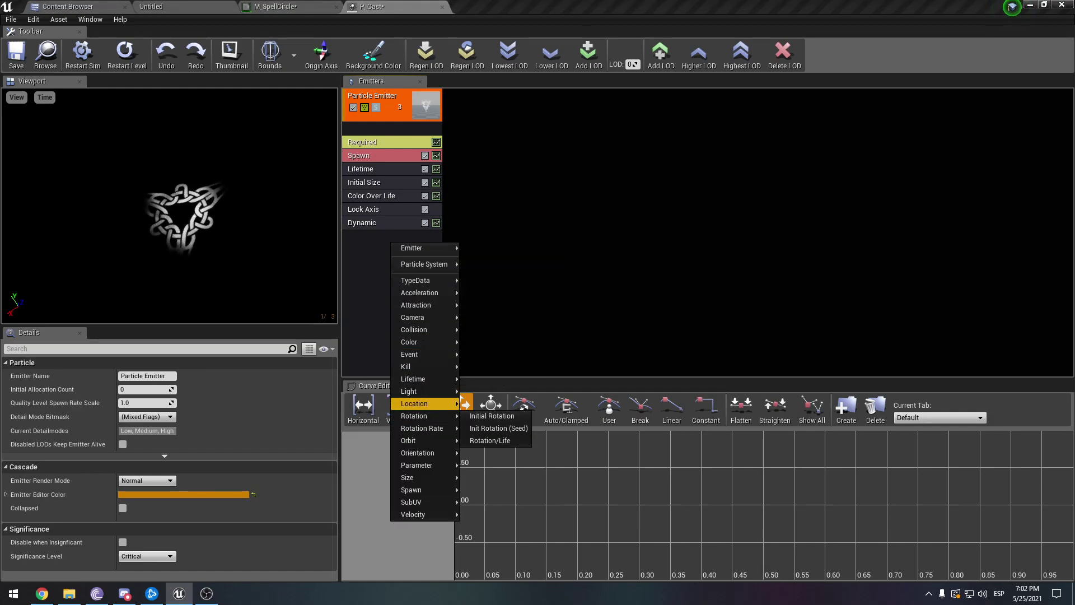
pyautogui.moveTo(425, 477)
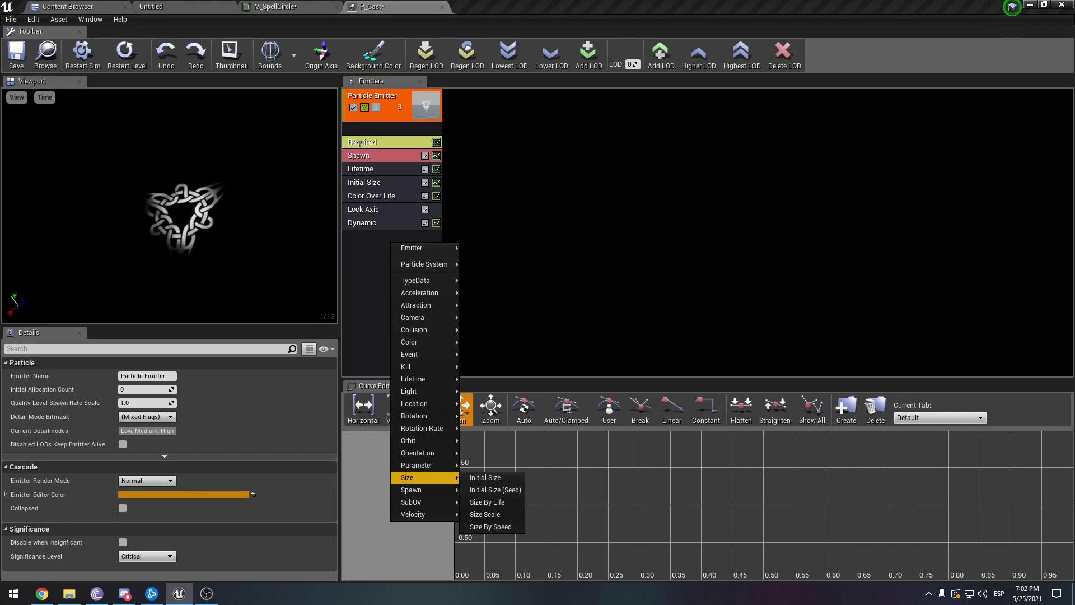
pyautogui.click(486, 502)
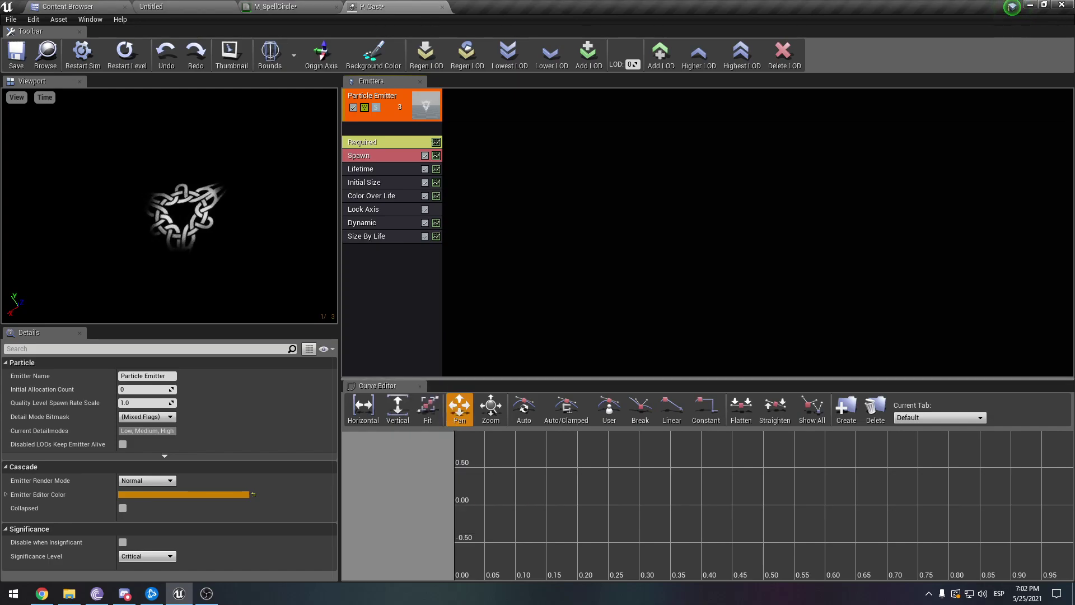
# Set point 0's Out Val in the Size By Life module's Life Multiplier curve to 0.8 on X, Y and Z
pyautogui.click(379, 236)
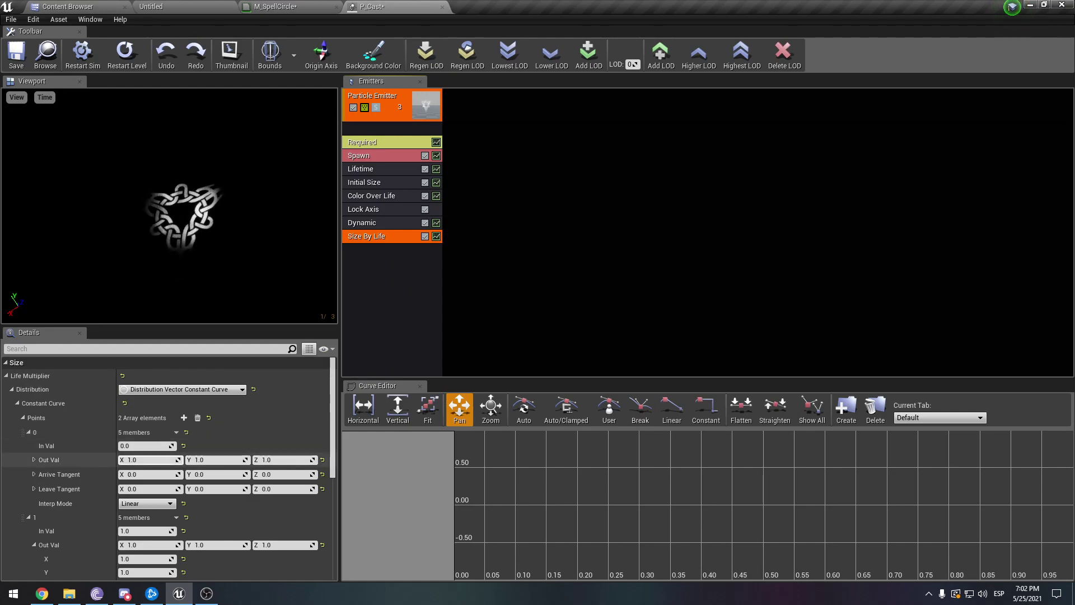
pyautogui.moveTo(147, 459); pyautogui.dragTo(151, 460)
pyautogui.click(149, 459)
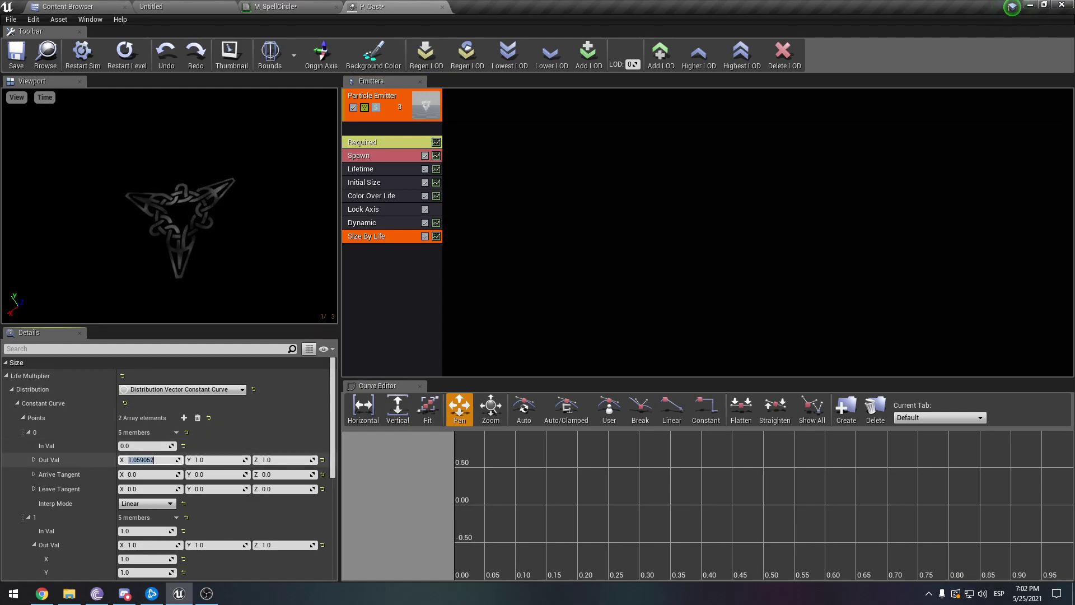
pyautogui.write('0.8')
pyautogui.press('Tab')
pyautogui.write('0.8')
pyautogui.press('Tab')
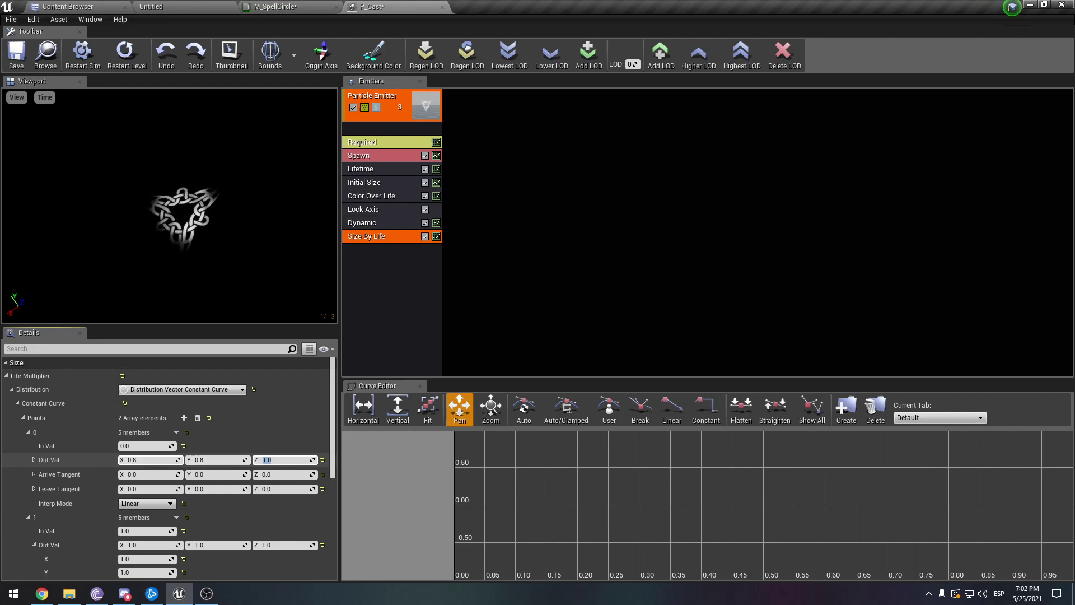
pyautogui.write('0.8')
pyautogui.press('Tab')
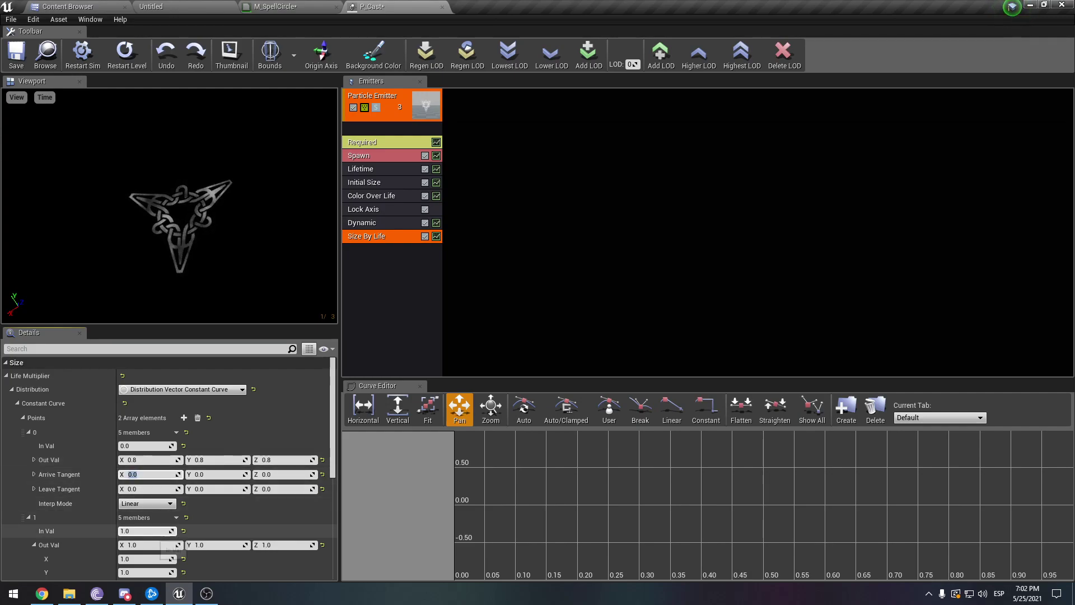
# Set point 1's Out Val in the Life Multiplier curve to 2 on X, Y and Z
pyautogui.click(147, 544)
pyautogui.write('2')
pyautogui.press('Tab')
pyautogui.write('2')
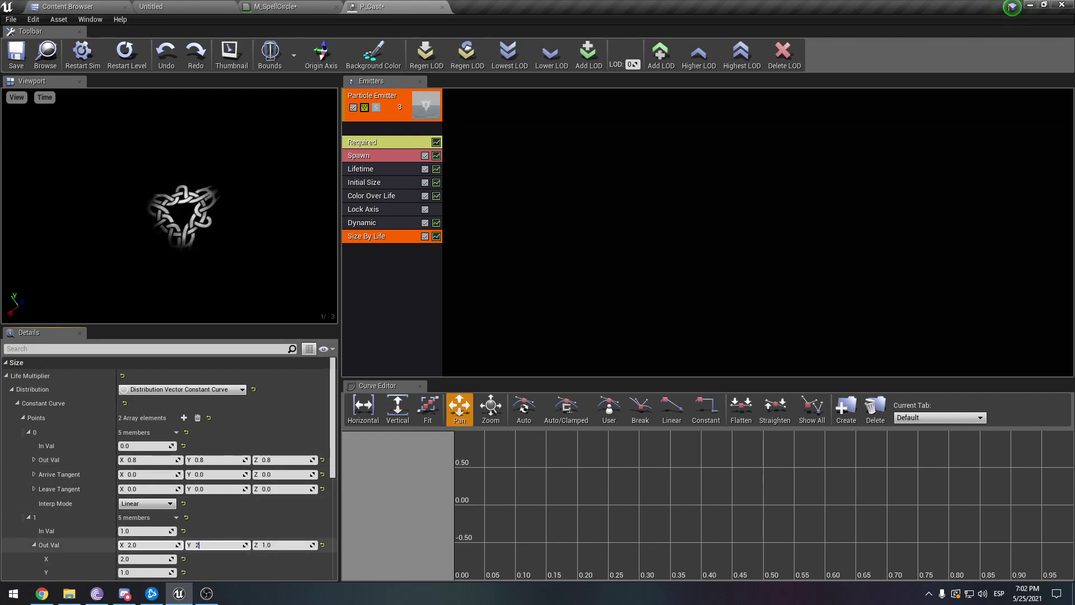
pyautogui.press('Tab')
pyautogui.write('2')
pyautogui.press('Tab')
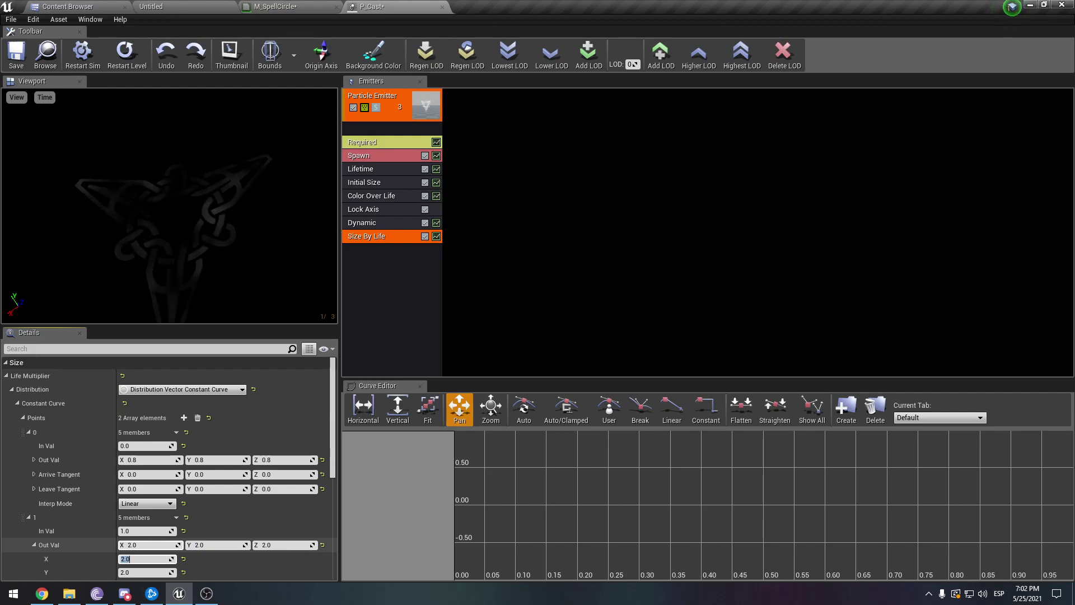
# Set point 1's Out Val in the Life Multiplier curve to 1.2 on X, Y and Z
pyautogui.click(146, 545)
pyautogui.write('1')
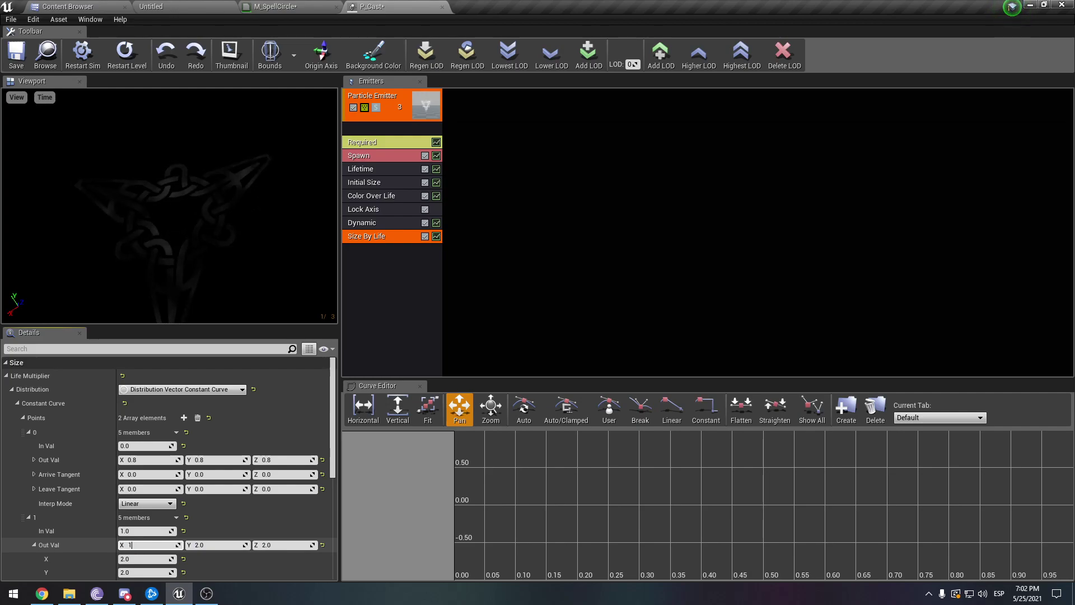
pyautogui.write('.2')
pyautogui.press('Tab')
pyautogui.write('1.2')
pyautogui.press('Tab')
pyautogui.write('1.2')
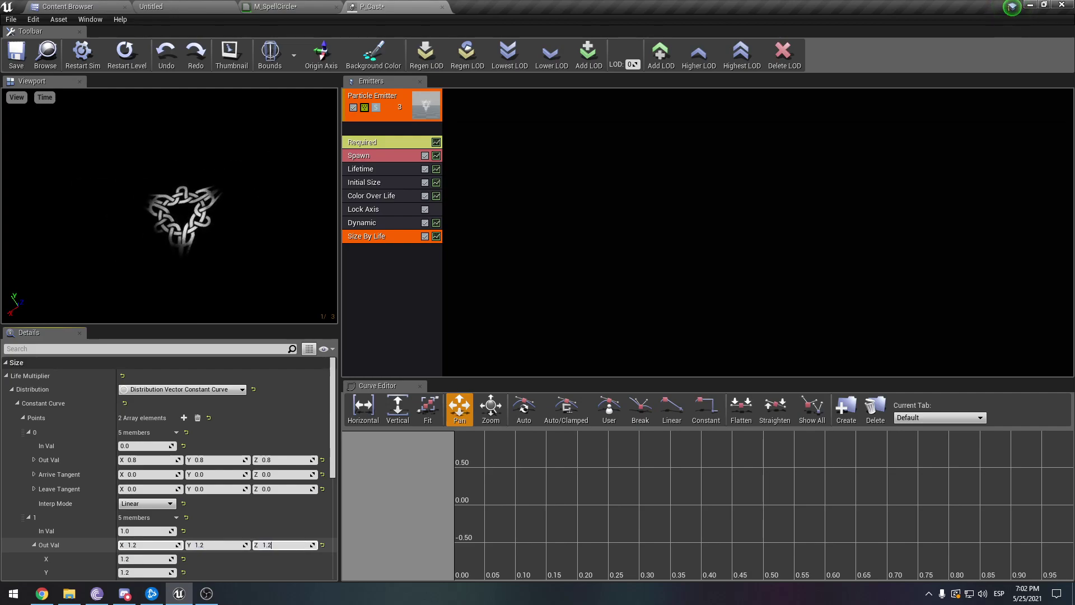
pyautogui.press('Tab')
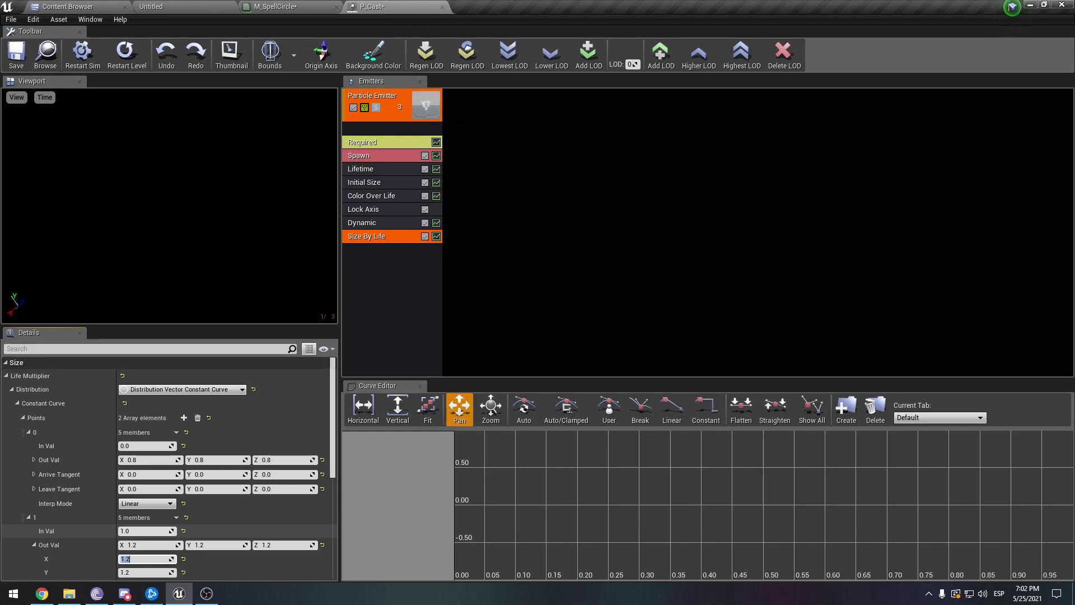
# Try In Val 0.2, 0.4 and 0.1 for point 1 of the Life Multiplier curve and set it to 0.5
pyautogui.click(150, 530)
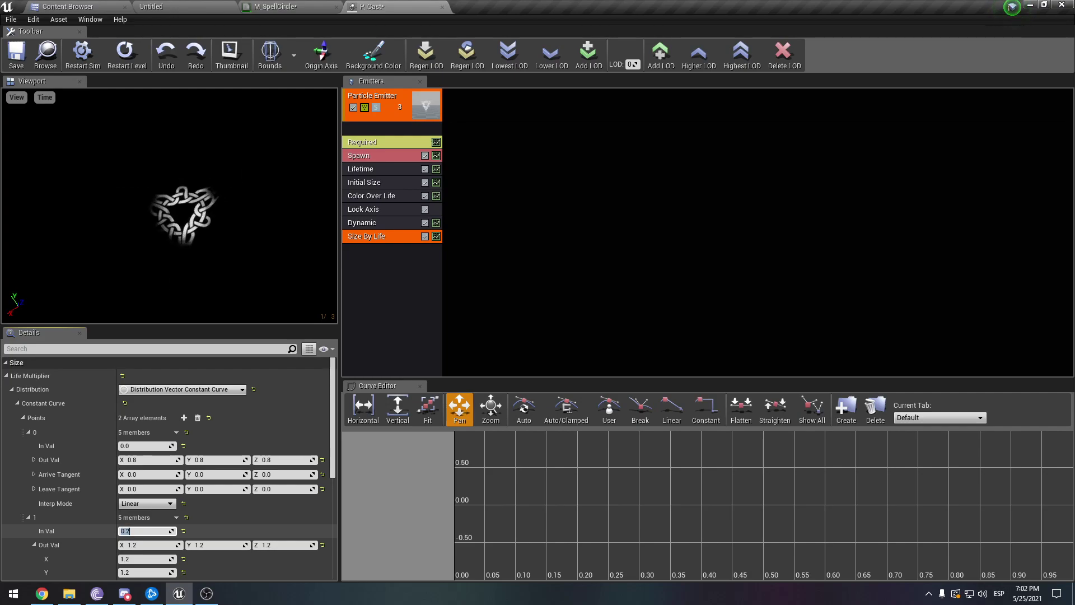
pyautogui.write('0.2')
pyautogui.press('Return')
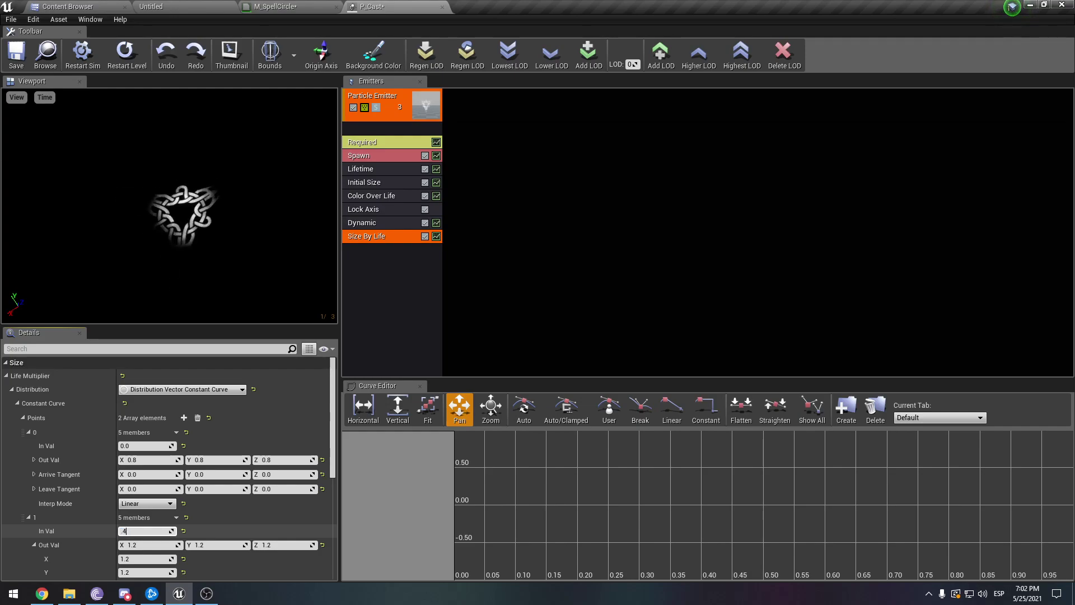
pyautogui.press('Return')
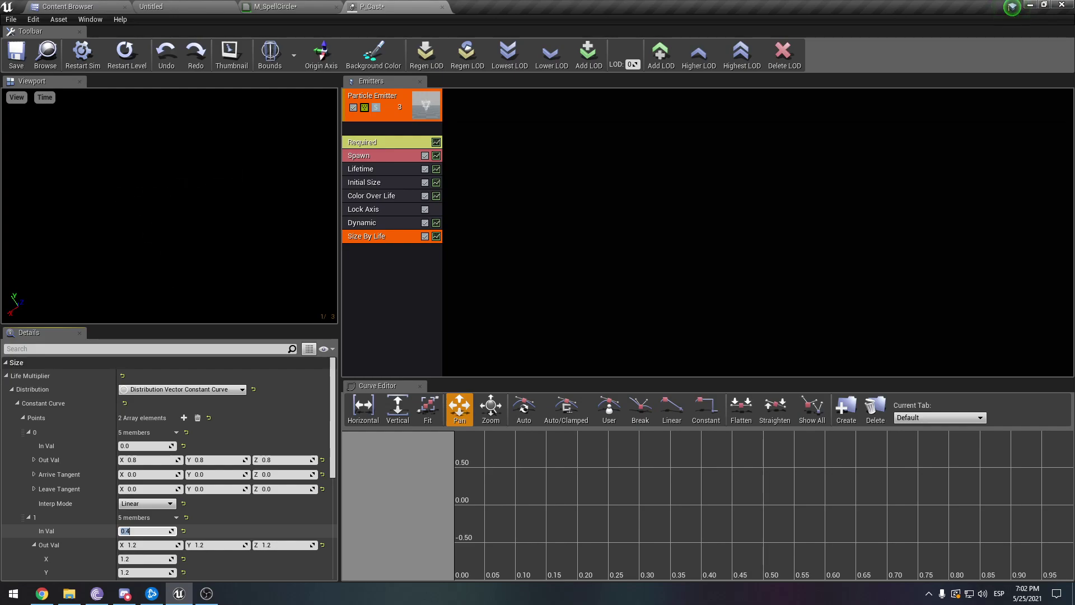
pyautogui.write('0.1')
pyautogui.press('Return')
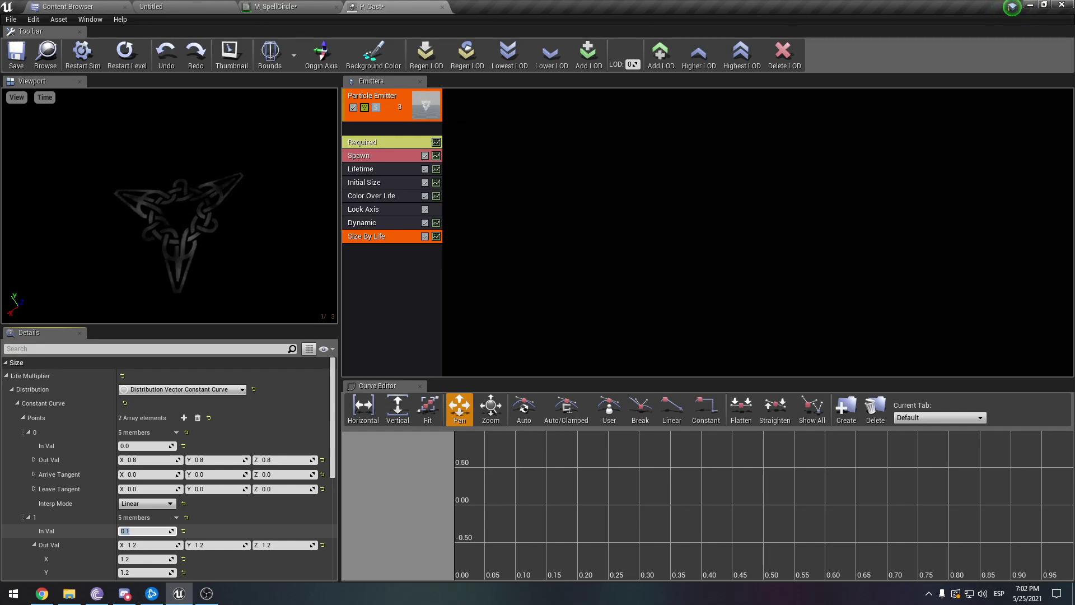
pyautogui.write('0.5')
pyautogui.press('Return')
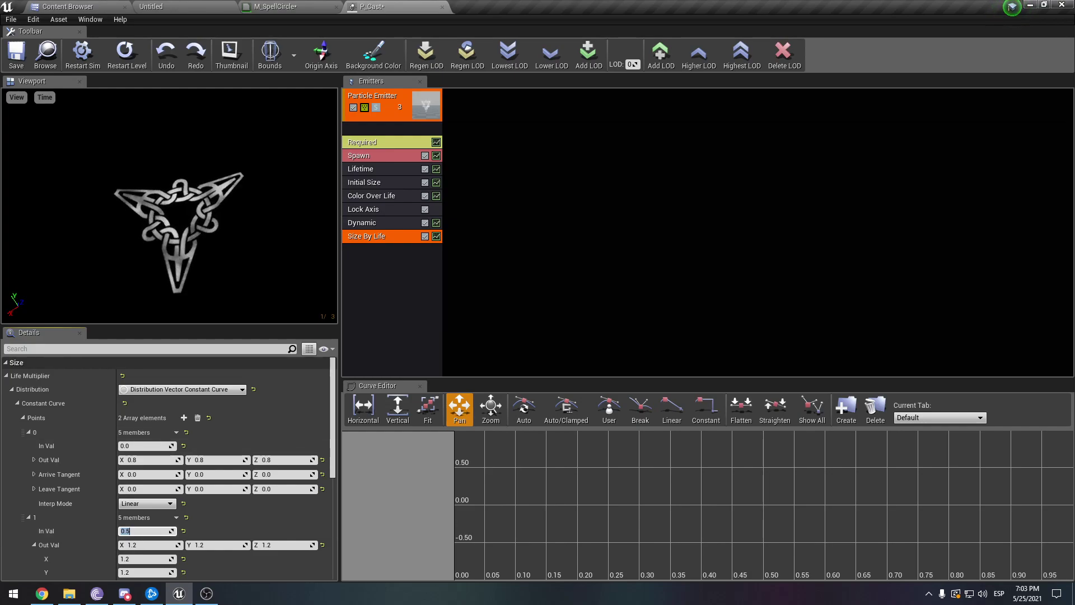
# Set point 1's In Val in the Dynamic module's Opacity curve to 0.2
pyautogui.click(381, 223)
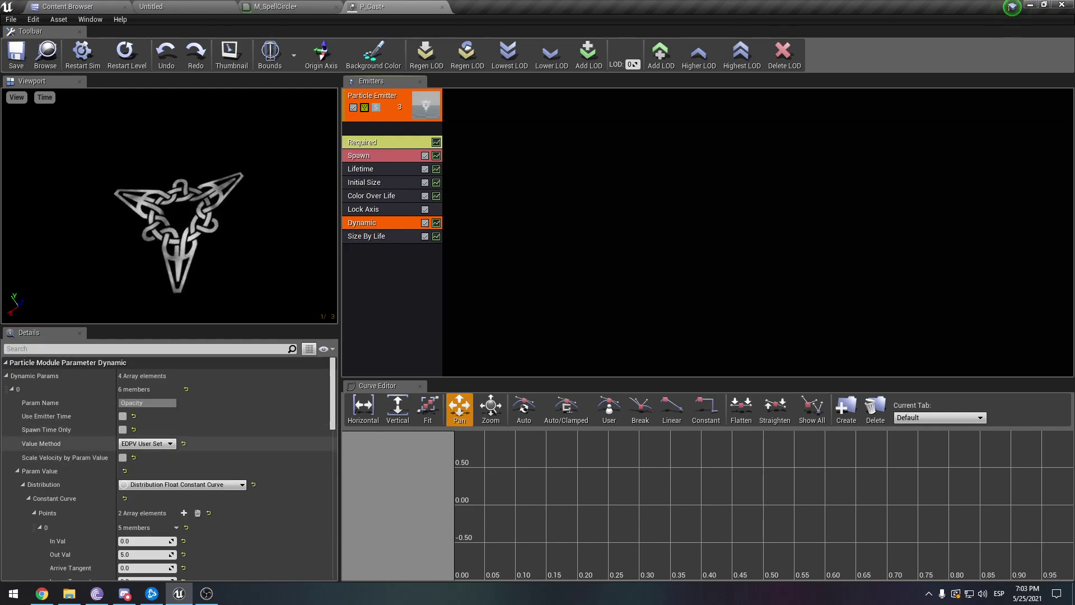
pyautogui.scroll(-4, 168, 470)
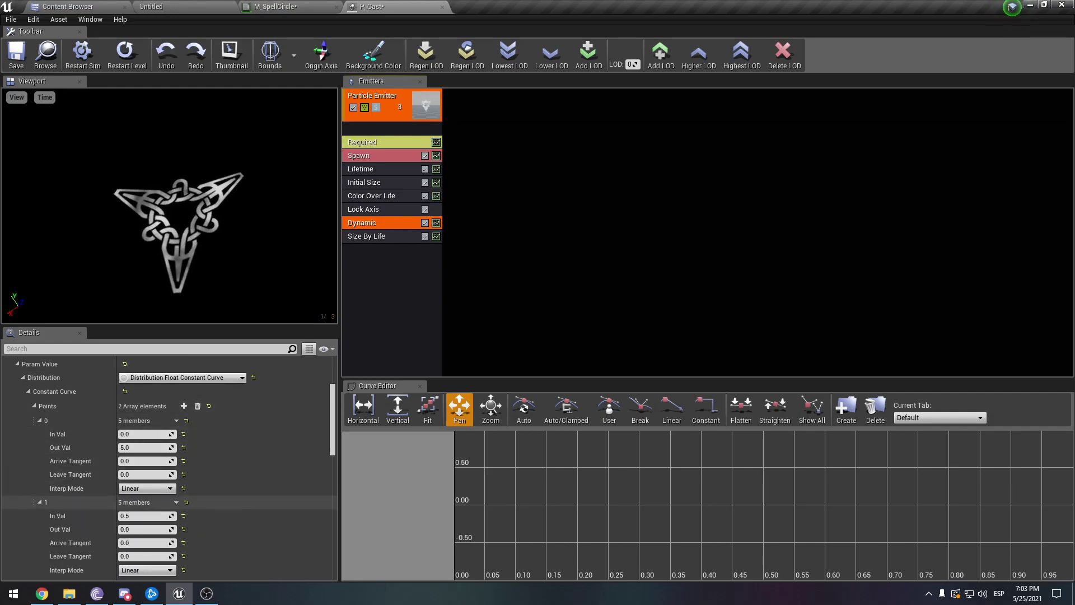
pyautogui.click(143, 515)
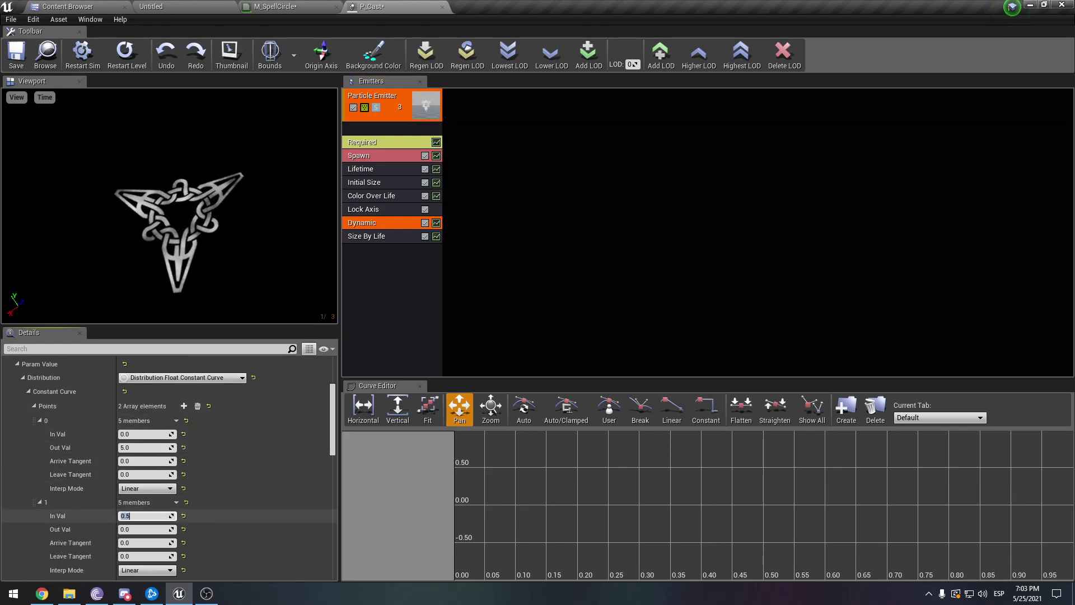
pyautogui.write('0.2')
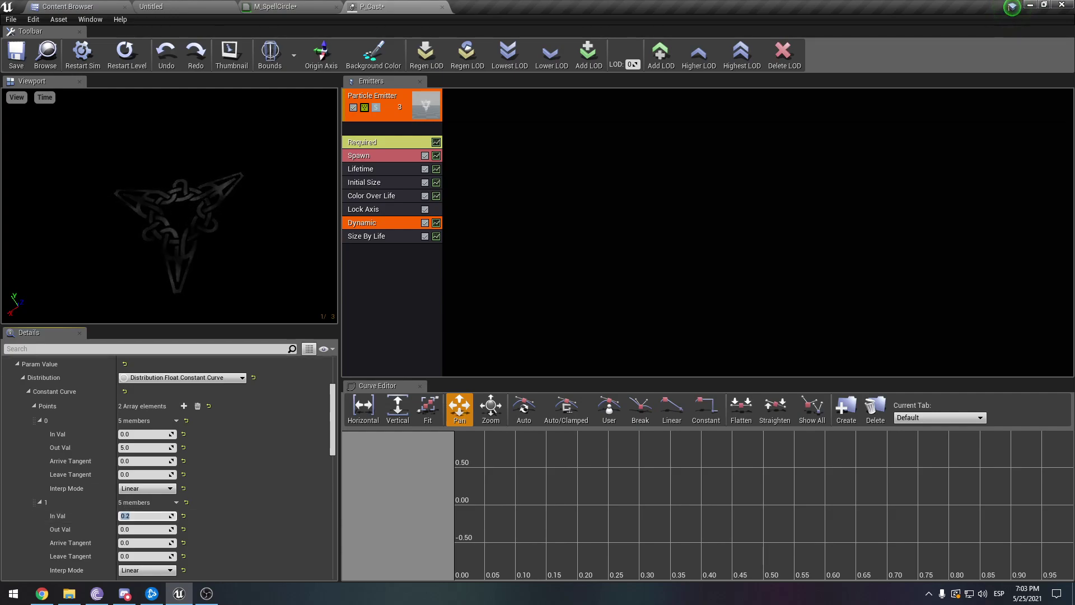
# Set the Lifetime module's constant value to 1
pyautogui.click(379, 168)
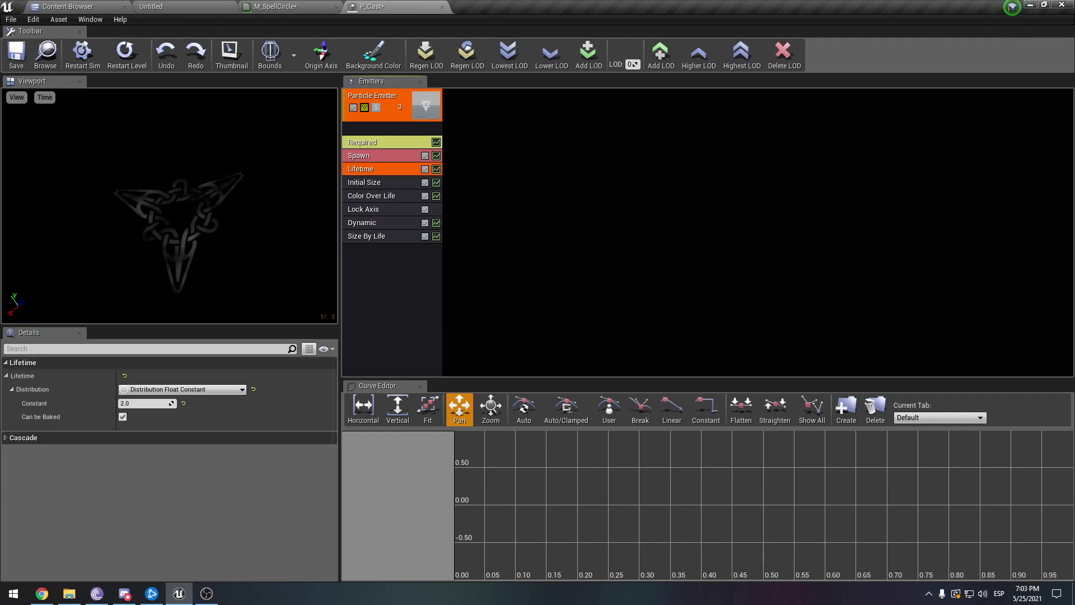
pyautogui.click(147, 403)
pyautogui.write('1')
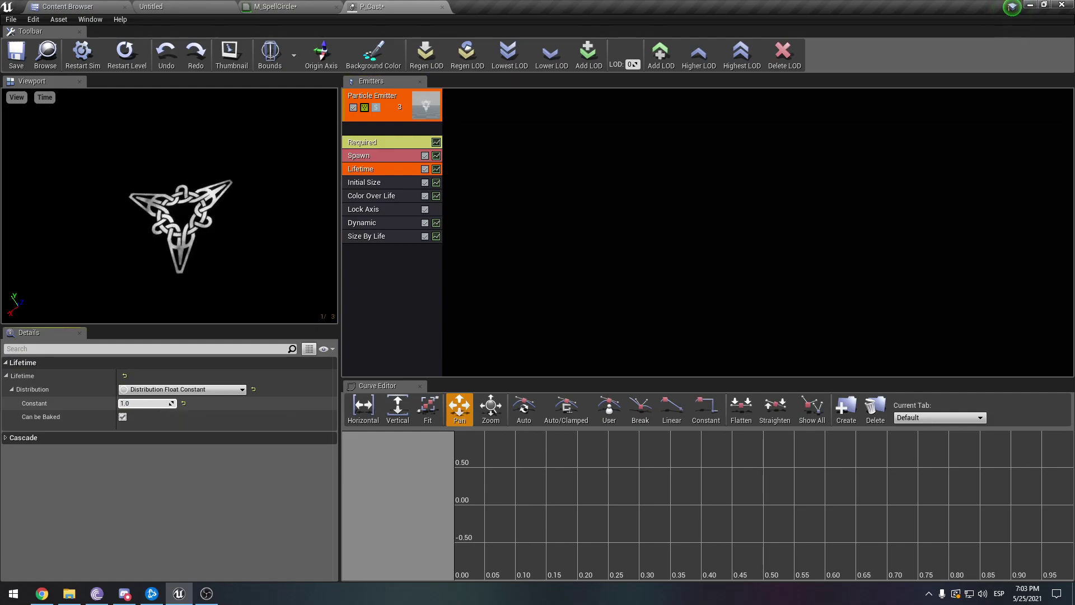
pyautogui.press('Return')
# Set the Emitter Duration in the Required module to 1
pyautogui.click(364, 142)
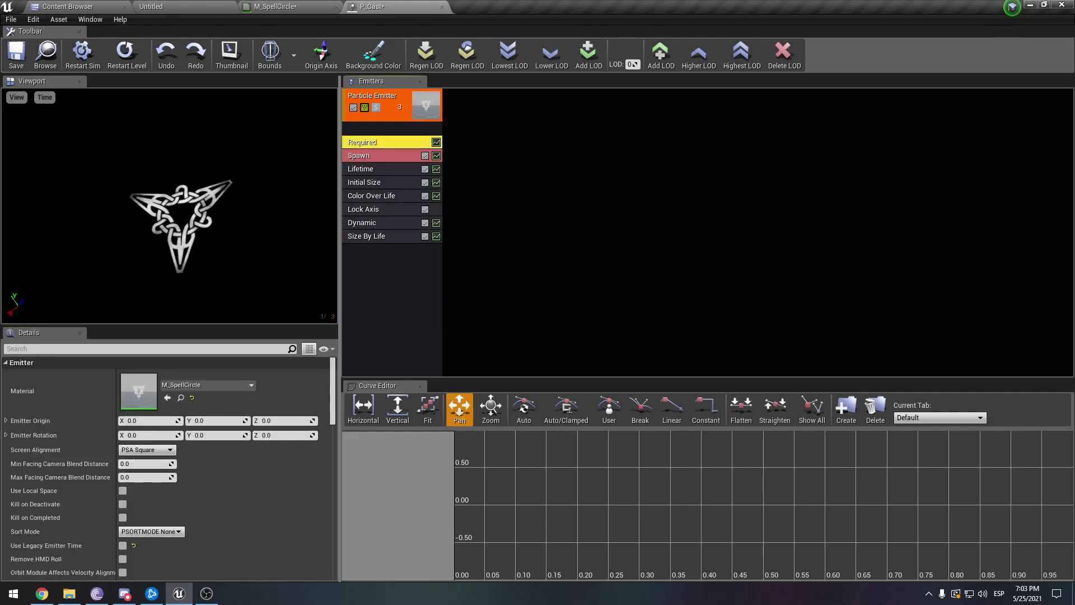
pyautogui.scroll(-6, 163, 485)
pyautogui.click(159, 483)
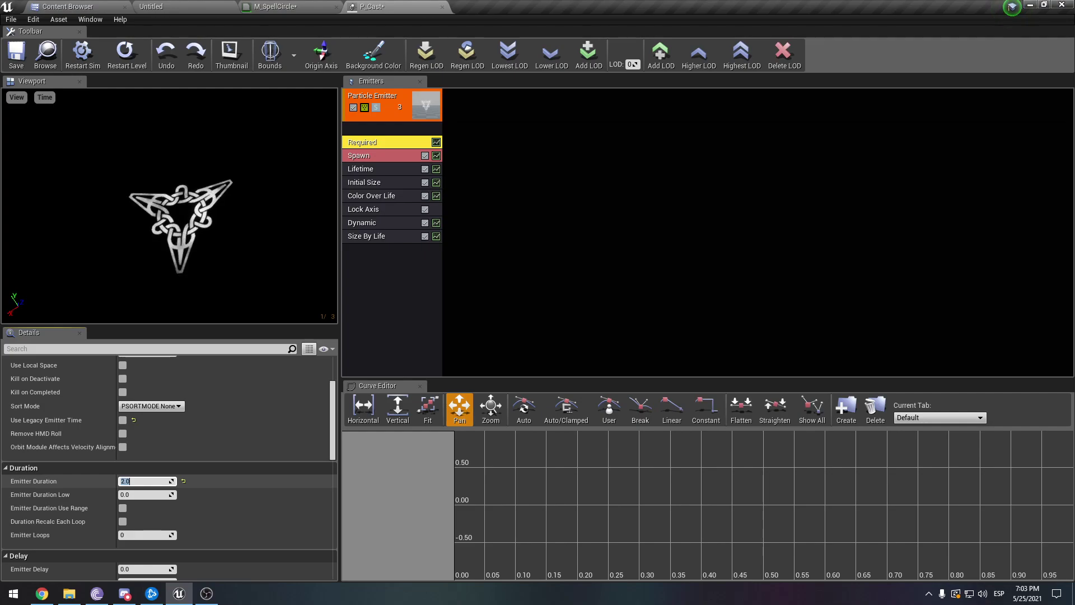
pyautogui.write('1')
pyautogui.press('Tab')
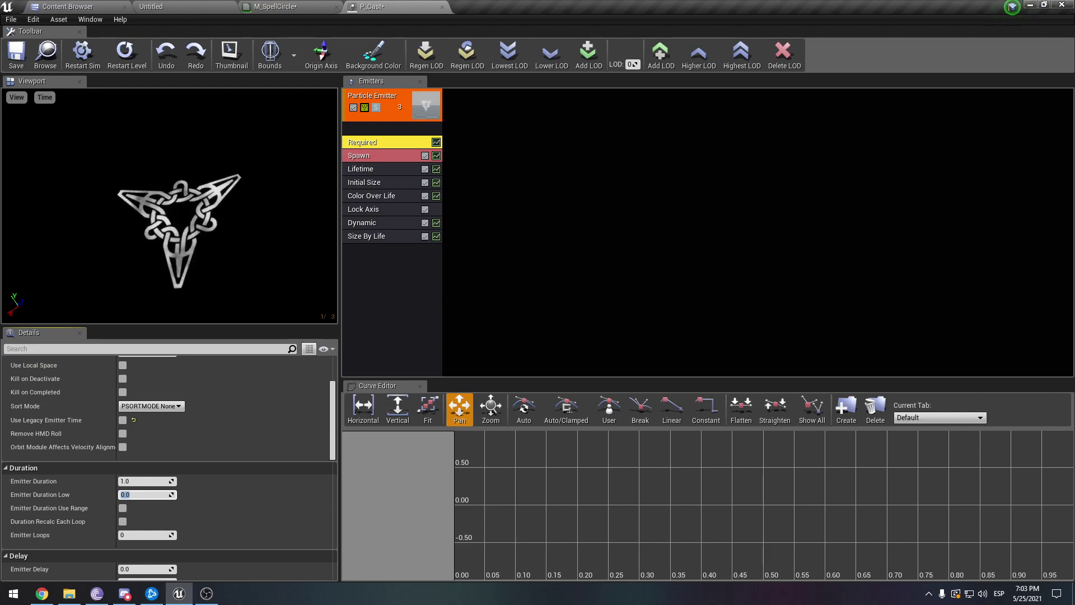
# Set point 0's Out Val in the Size By Life curve to 0.5 on X, Y and Z
pyautogui.click(381, 235)
pyautogui.scroll(3, 163, 498)
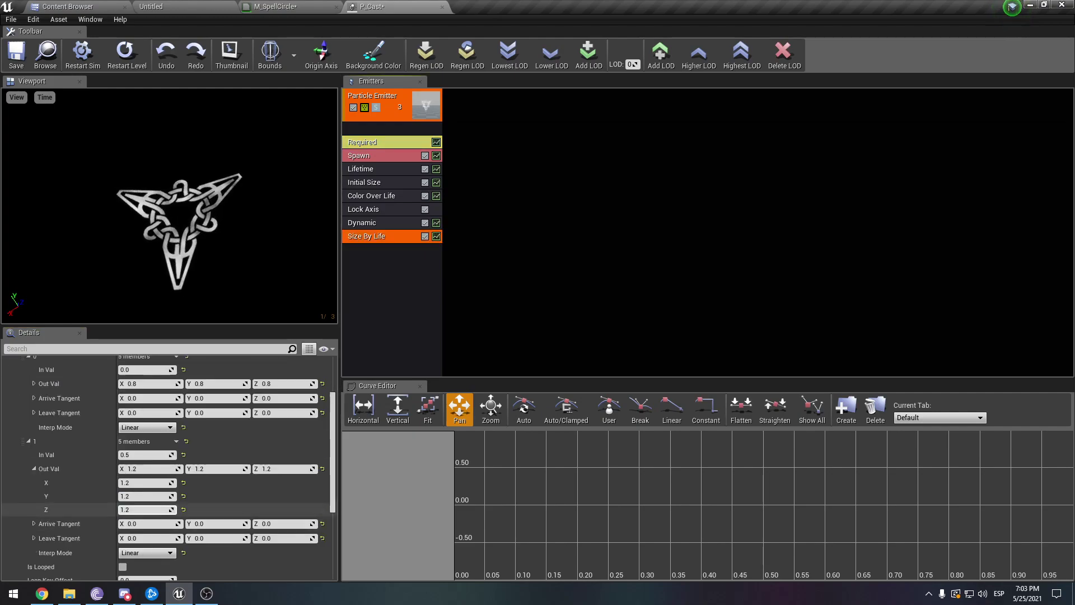
pyautogui.click(146, 419)
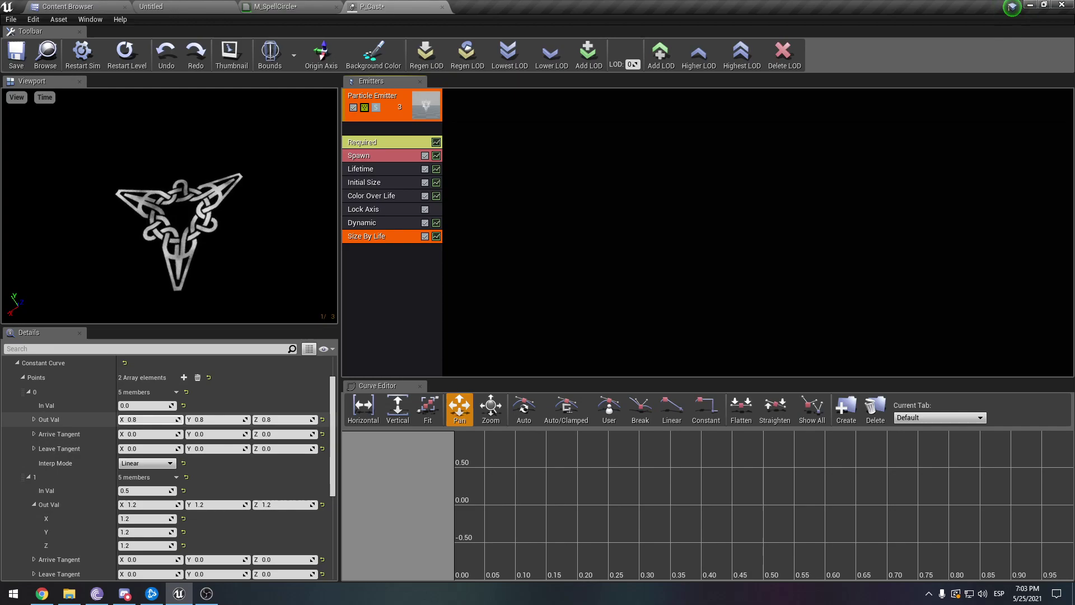
pyautogui.write('0.5')
pyautogui.press('Tab')
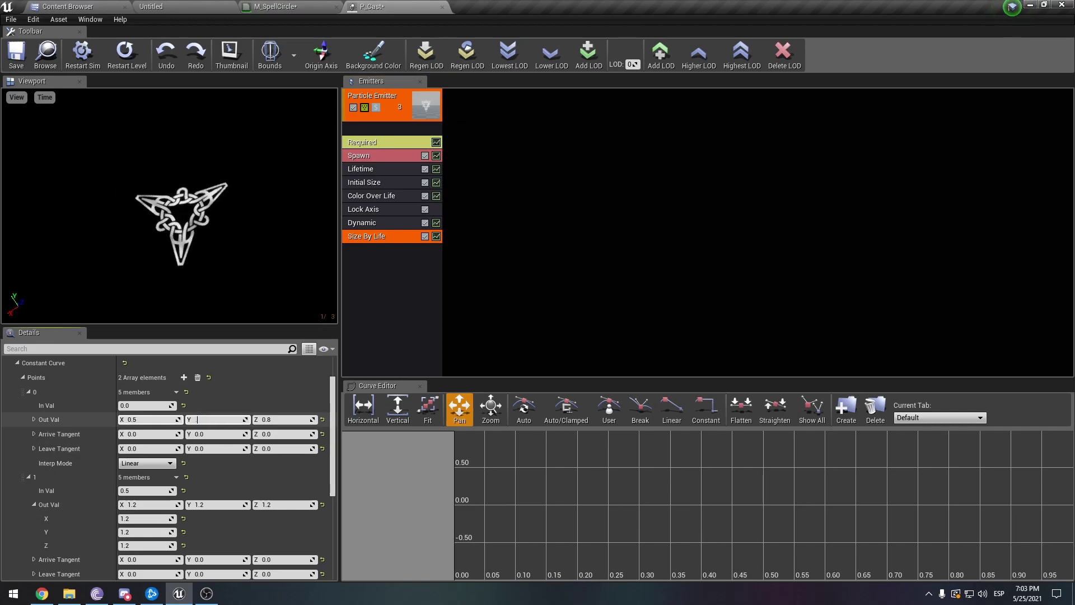
pyautogui.write('0.5')
pyautogui.press('Tab')
pyautogui.write('0.5')
pyautogui.press('Tab')
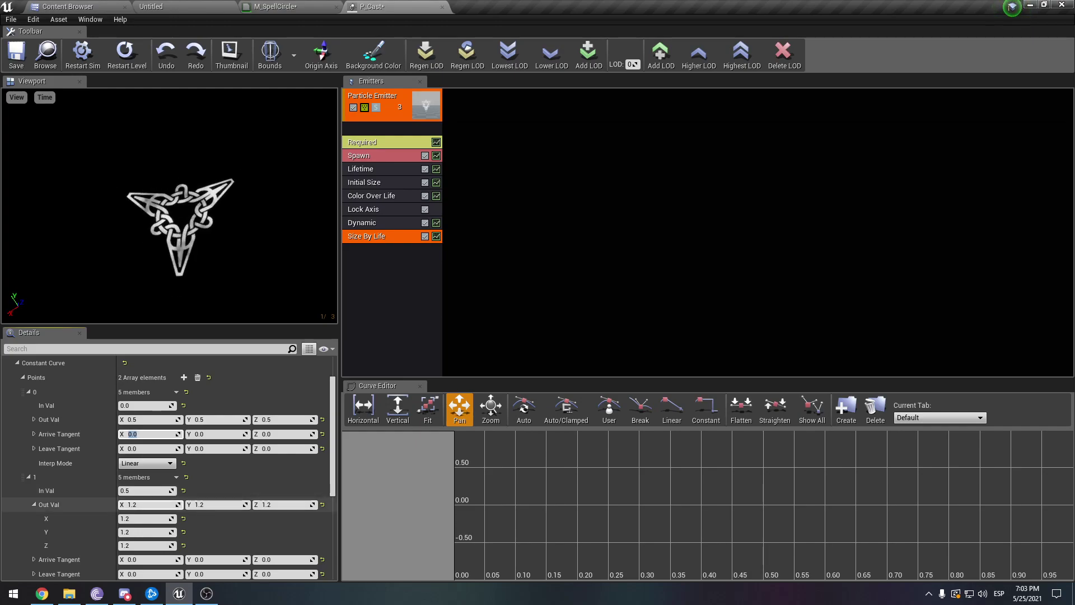
# Try In Val 0.2 for point 1 of the Size By Life curve and set it to 0.1
pyautogui.doubleClick(92, 504)
pyautogui.click(137, 504)
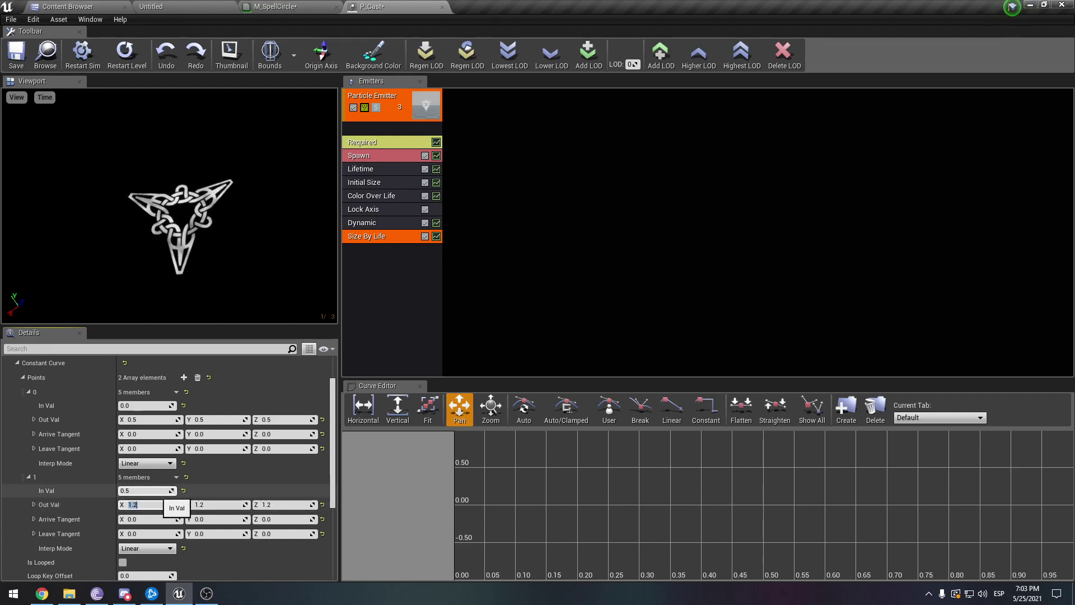
pyautogui.click(160, 490)
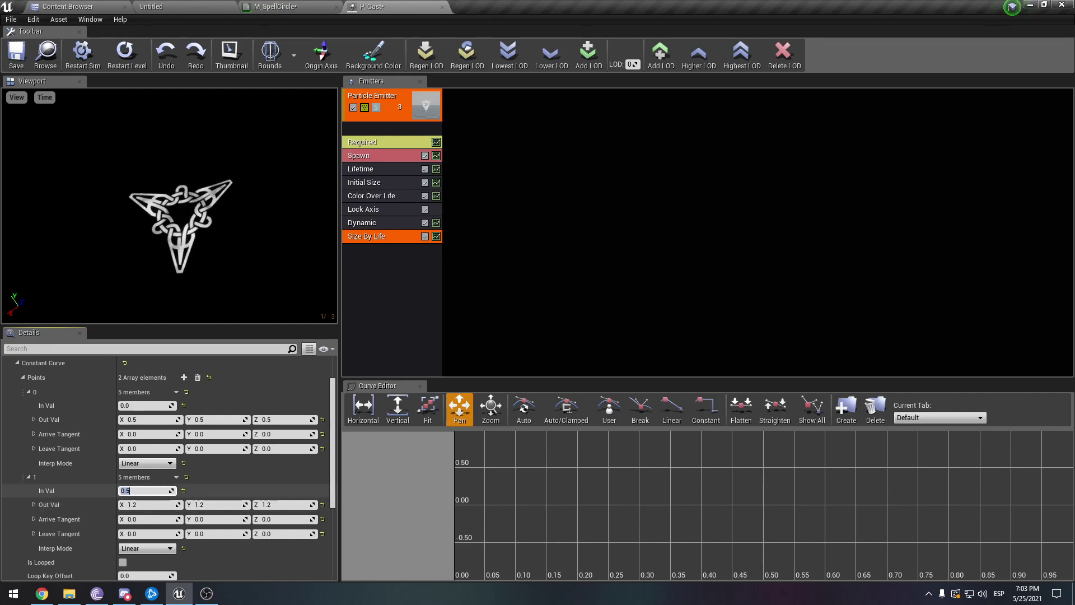
pyautogui.write('0.2')
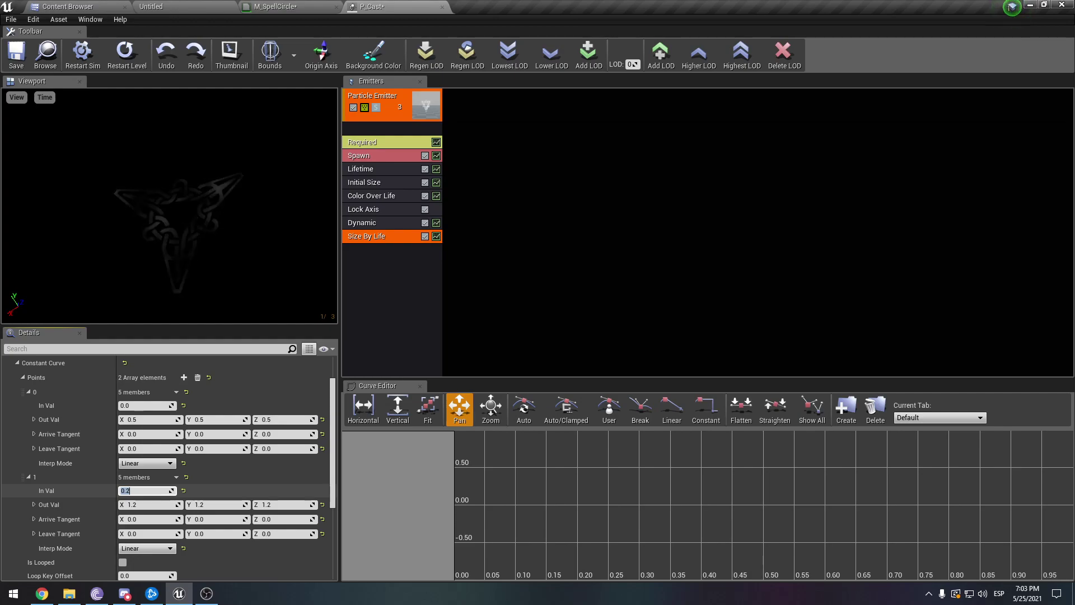
pyautogui.write('0.1')
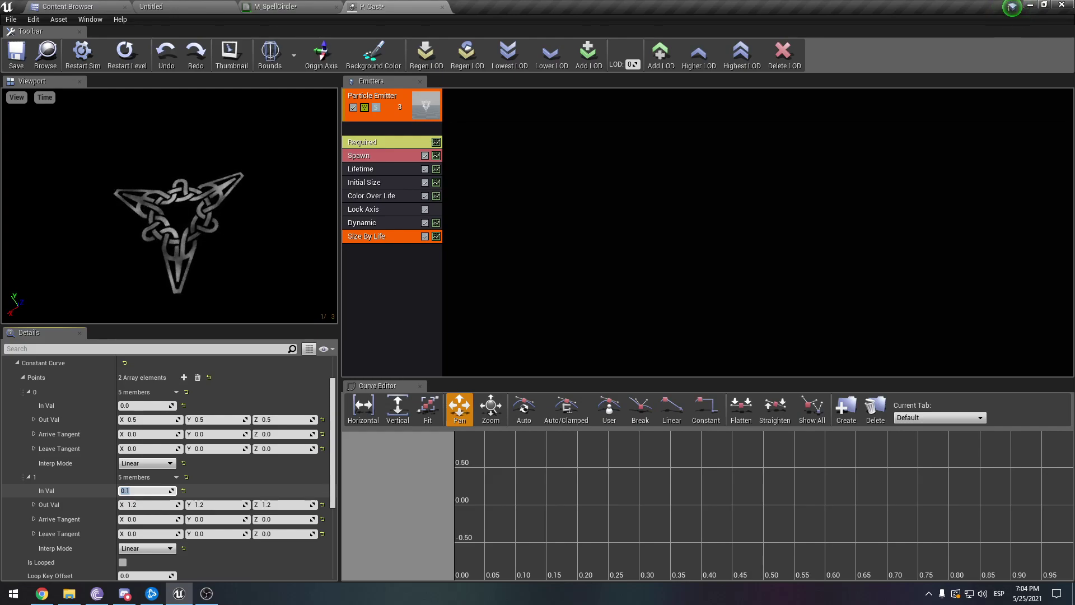
# Add a third point to the Size By Life curve and expand points 1 and 2
pyautogui.scroll(-3, 167, 447)
pyautogui.scroll(3, 168, 448)
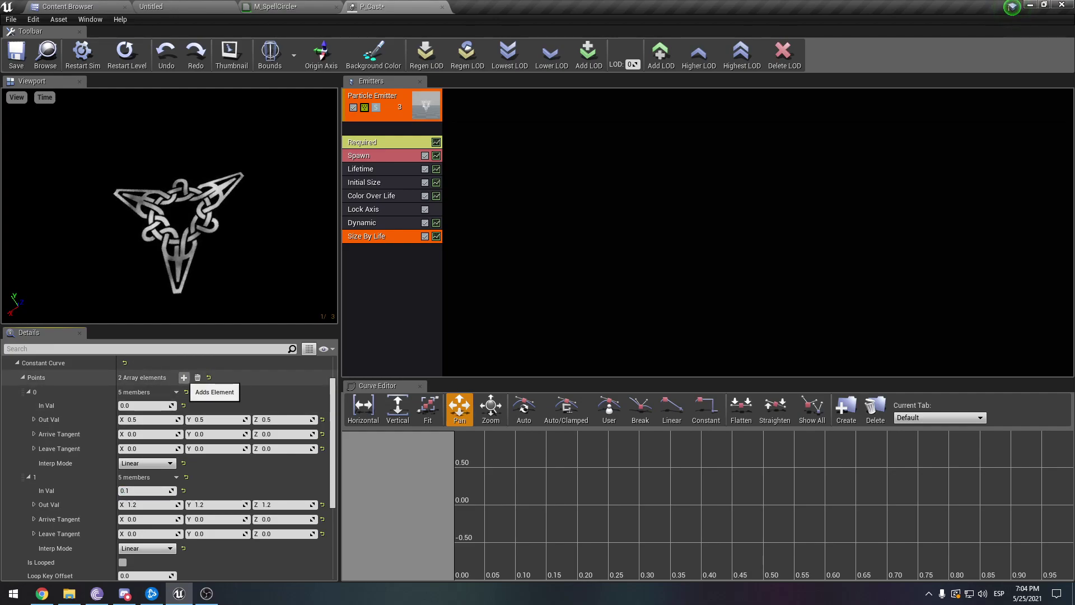
pyautogui.click(184, 377)
pyautogui.click(28, 397)
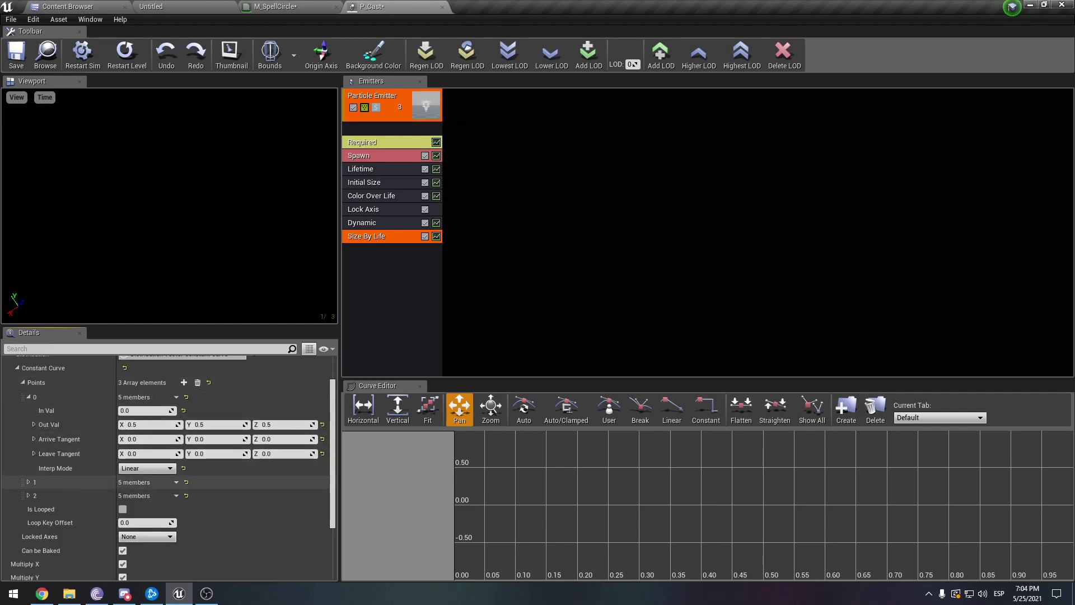
pyautogui.click(28, 482)
pyautogui.scroll(-2, 28, 481)
pyautogui.click(28, 513)
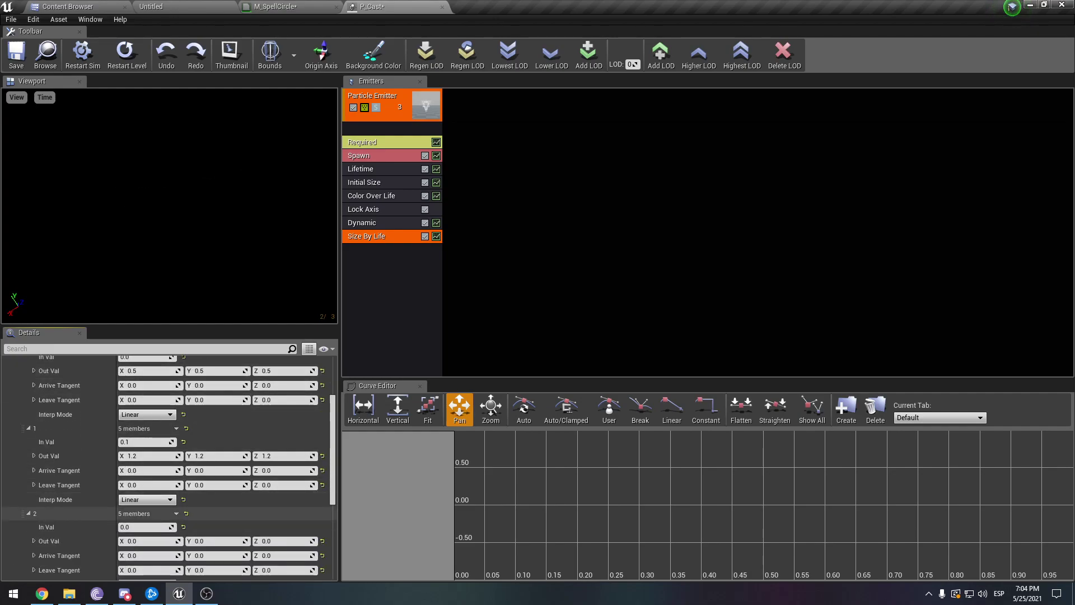
# Set point 2 of the Size By Life curve to In Val 0.5 and Out Val 1 on X, Y and Z
pyautogui.click(144, 526)
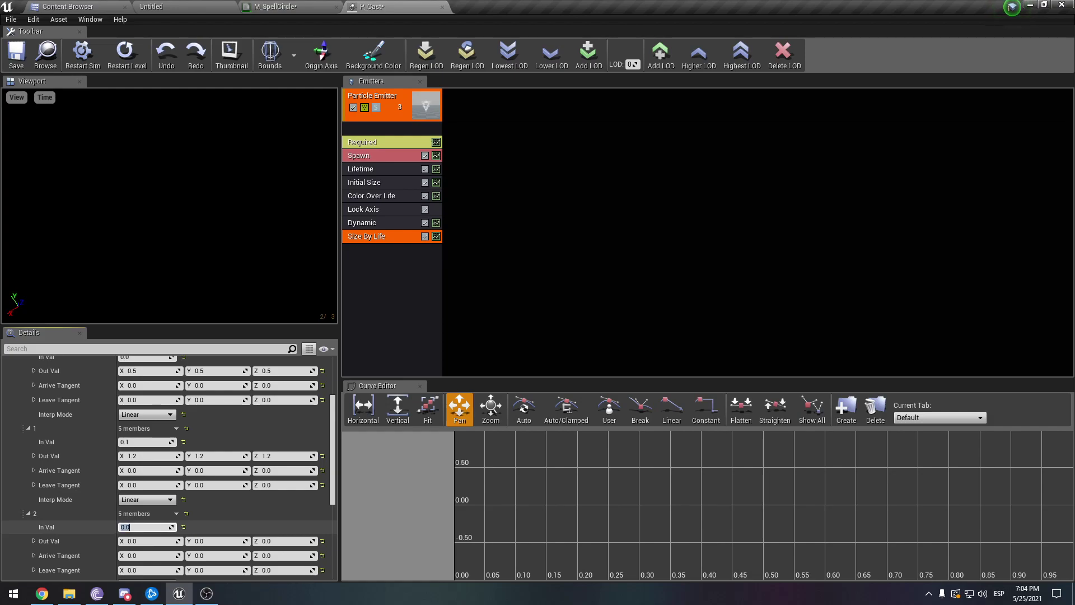
pyautogui.write('0.5')
pyautogui.press('Tab')
pyautogui.write('1')
pyautogui.press('Tab')
pyautogui.write('1')
pyautogui.press('Tab')
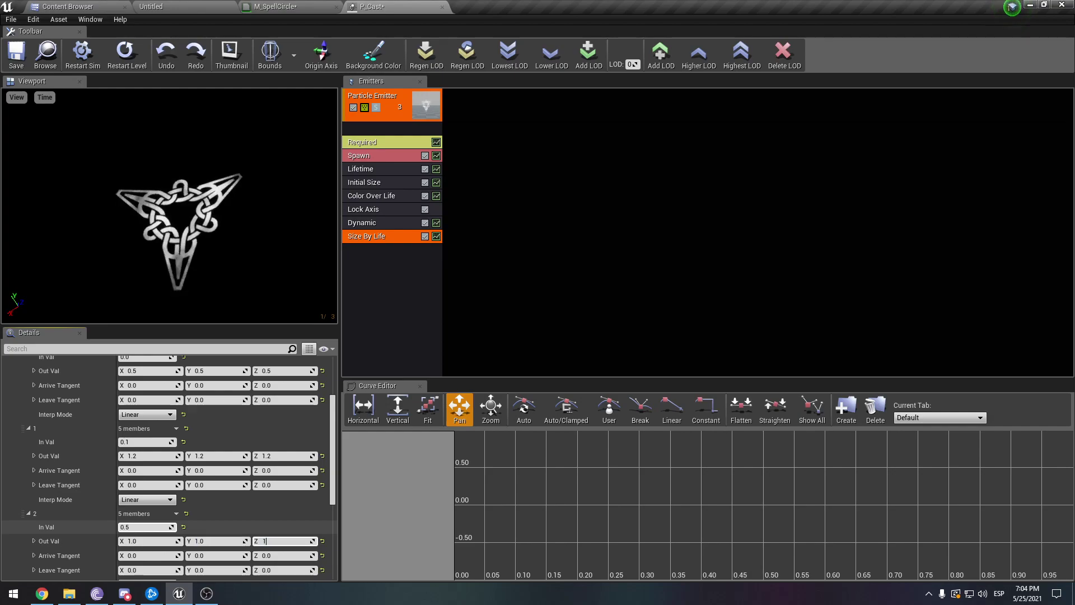
pyautogui.write('1')
pyautogui.press('Tab')
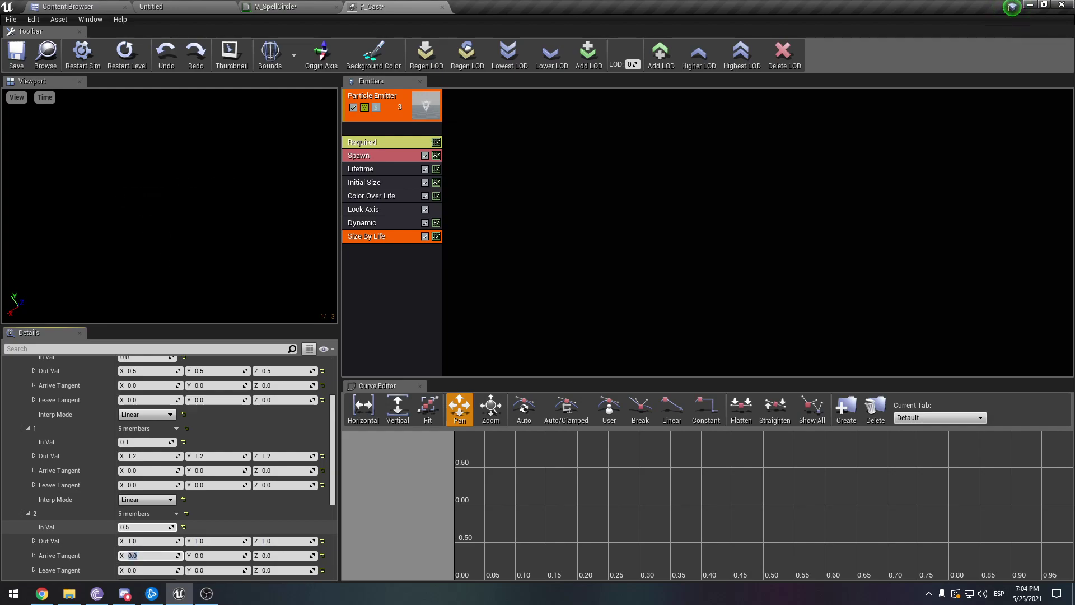
# Set point 2's Out Val in the Size By Life curve to 1.14 on X, Y and Z
pyautogui.hotkey('shift', 'Tab')
pyautogui.hotkey('shift', 'Tab')
pyautogui.hotkey('shift', 'Tab')
pyautogui.write('1.1')
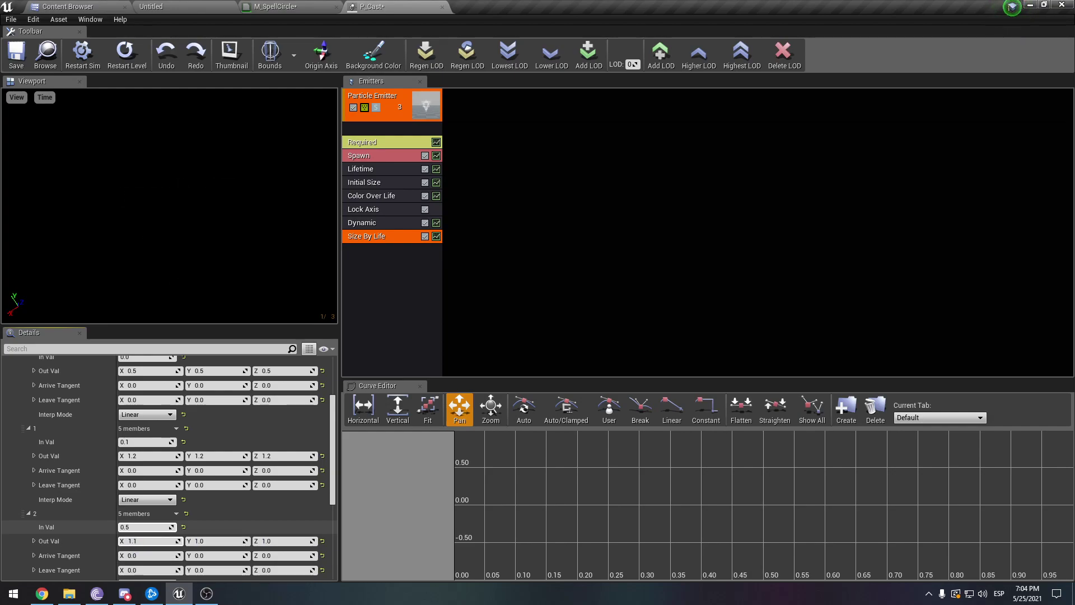
pyautogui.write('4')
pyautogui.press('Tab')
pyautogui.write('1.14')
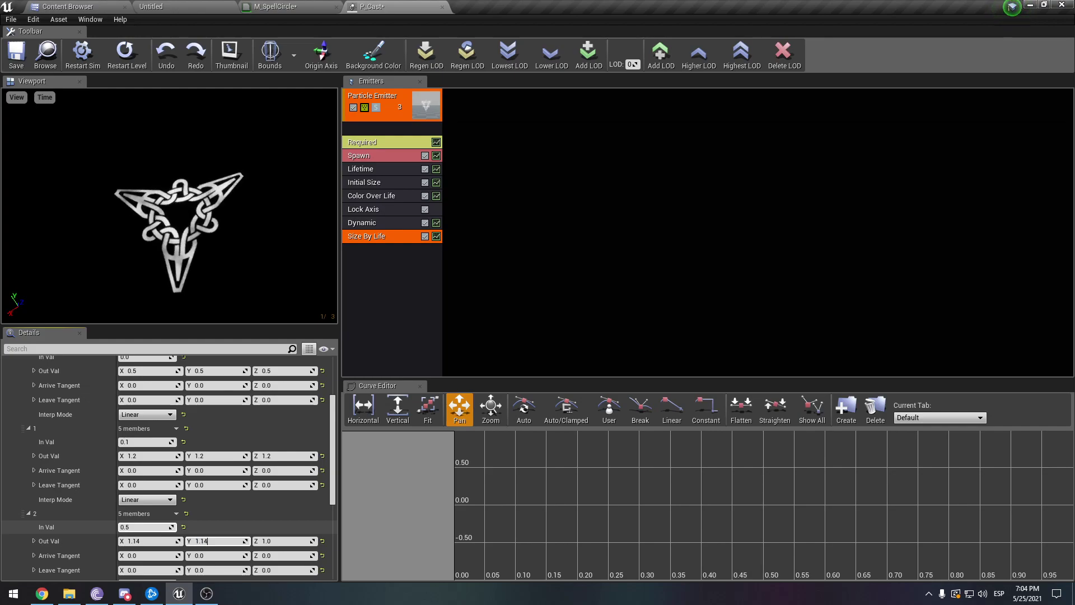
pyautogui.press('Tab')
pyautogui.write('1.')
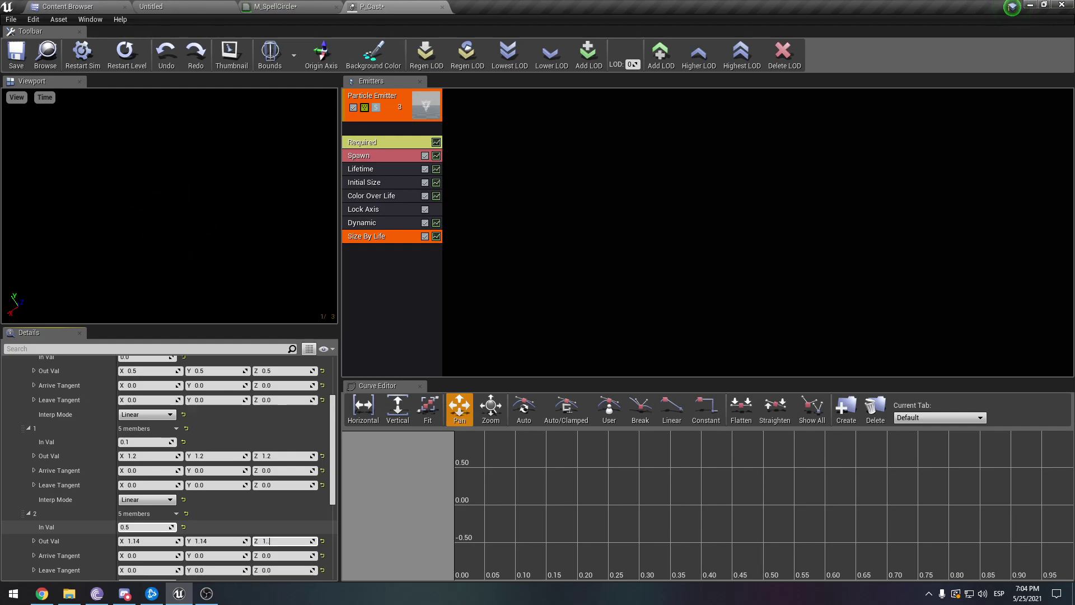
pyautogui.write('14')
pyautogui.press('Return')
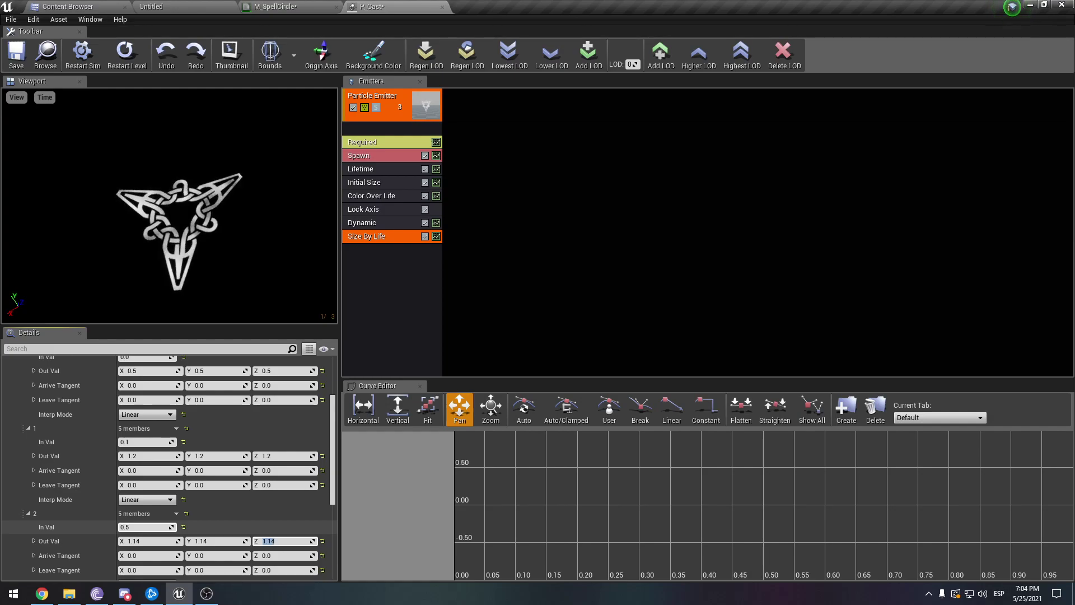
# Try In Val 0.4 for point 2 of the Size By Life curve and set it to 0.6
pyautogui.click(147, 527)
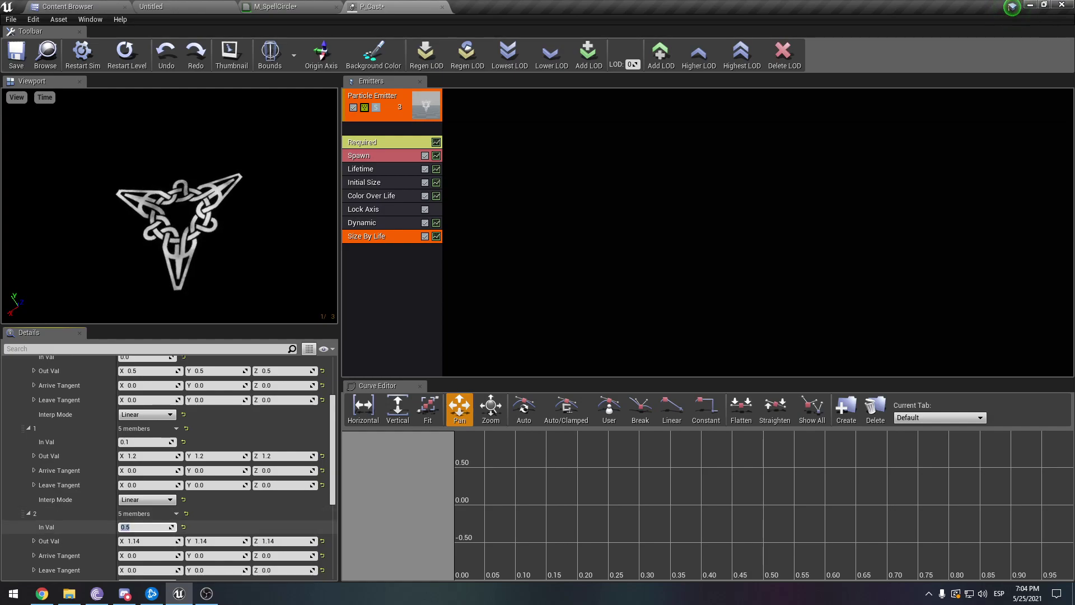
pyautogui.write('0.4')
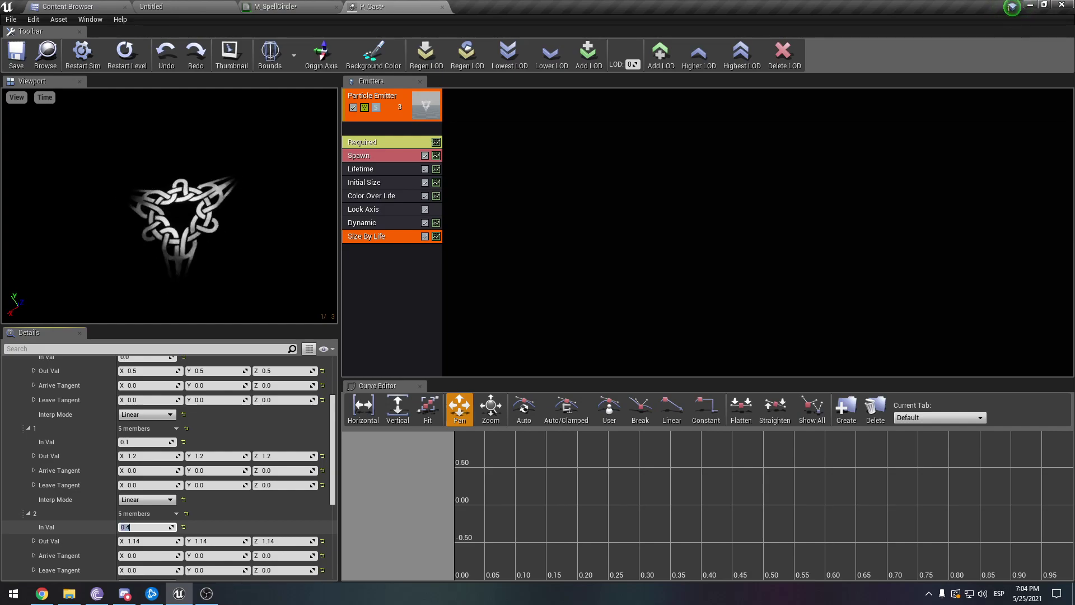
pyautogui.write('0.6')
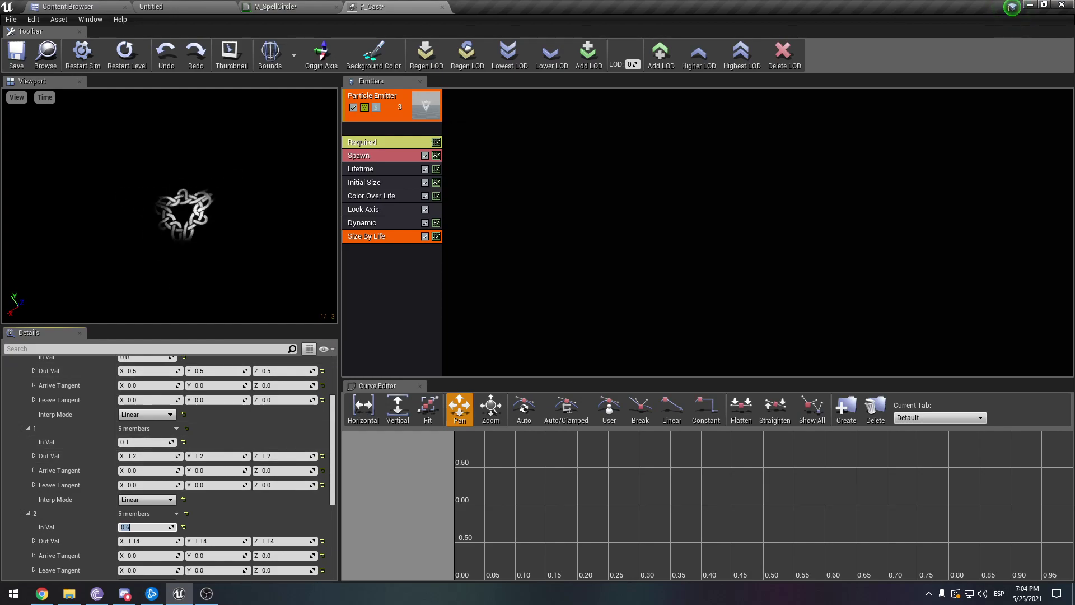
# Add an Initial Rotation Rate module to the particle emitter and open its settings
pyautogui.click(379, 101)
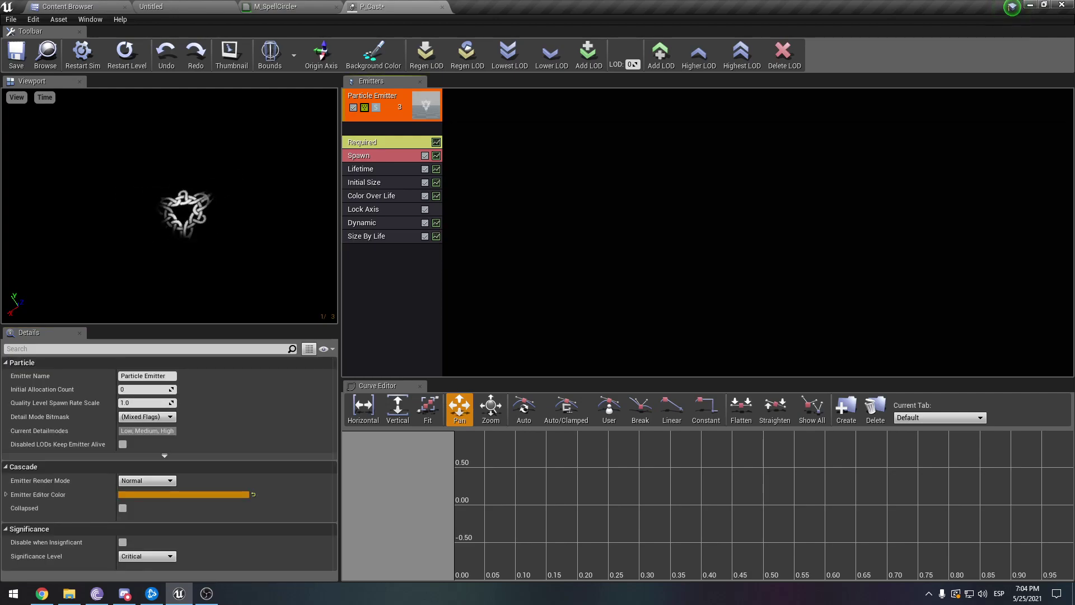
pyautogui.rightClick(380, 257)
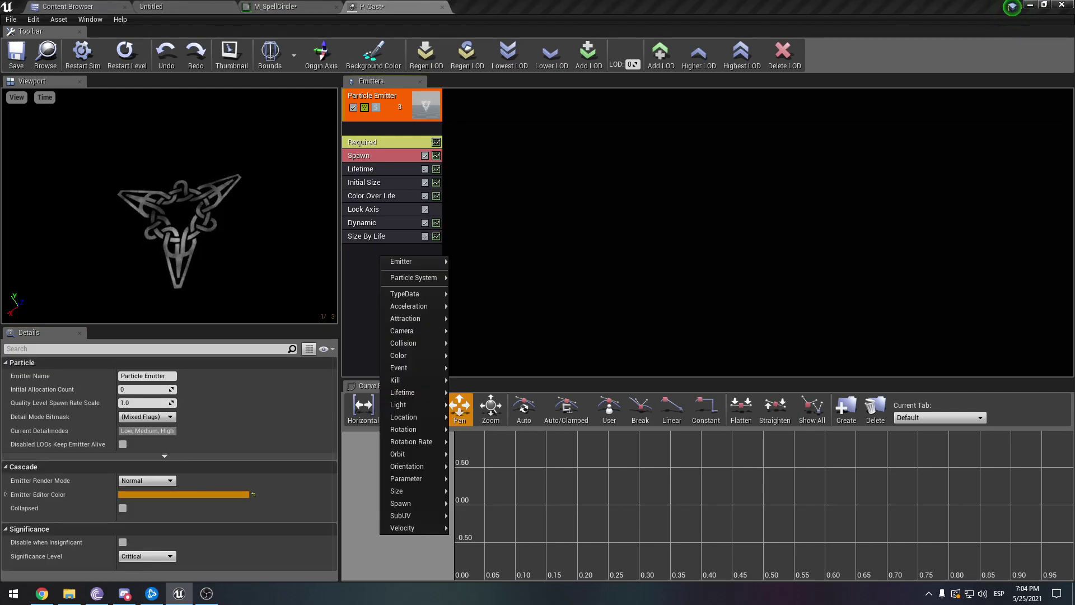
pyautogui.moveTo(419, 441)
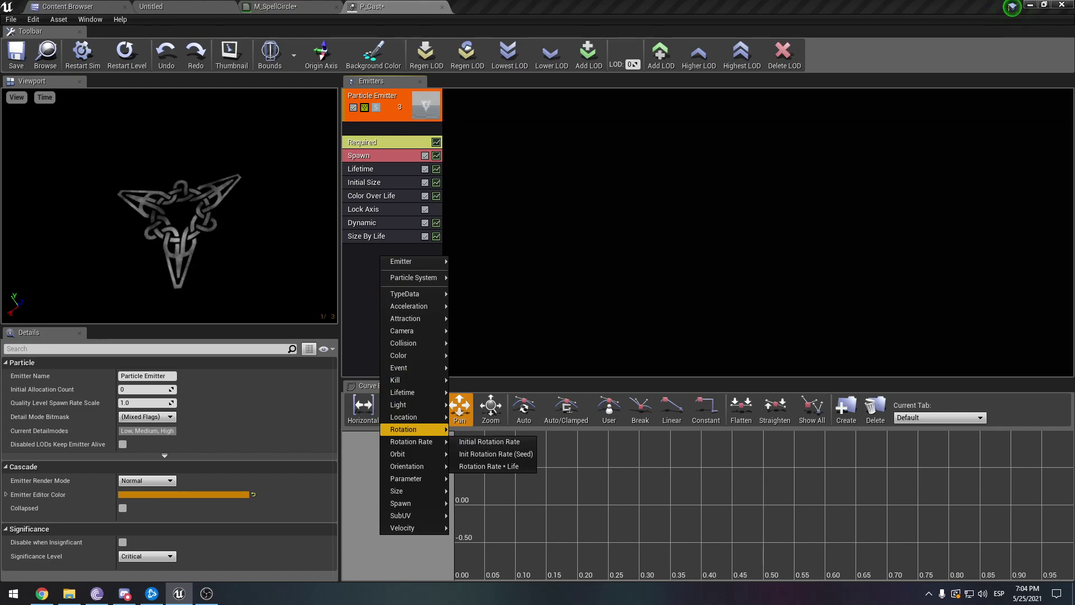
pyautogui.click(489, 441)
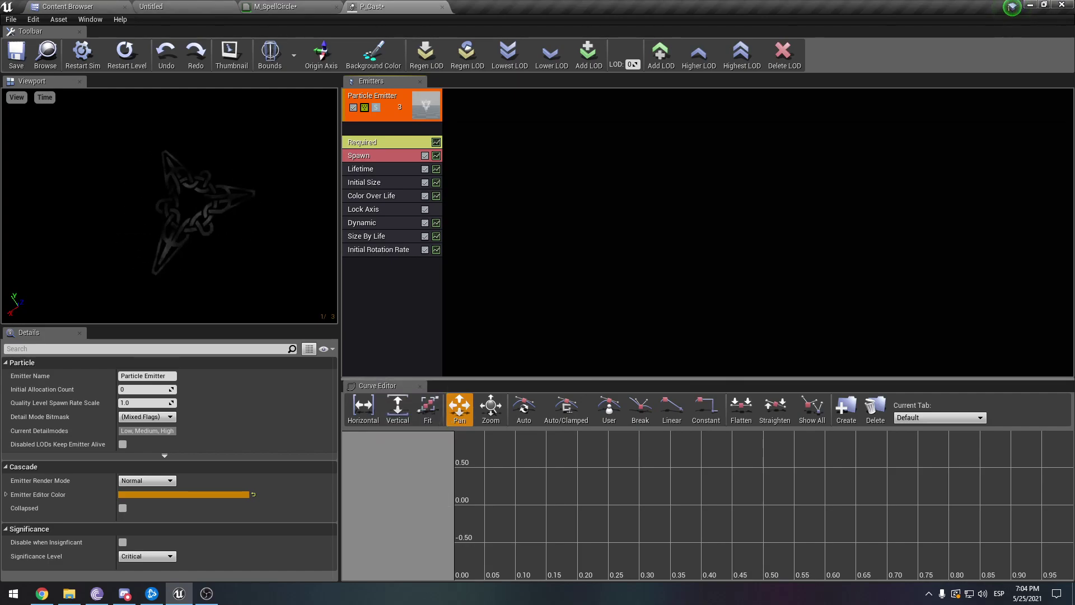
pyautogui.click(379, 249)
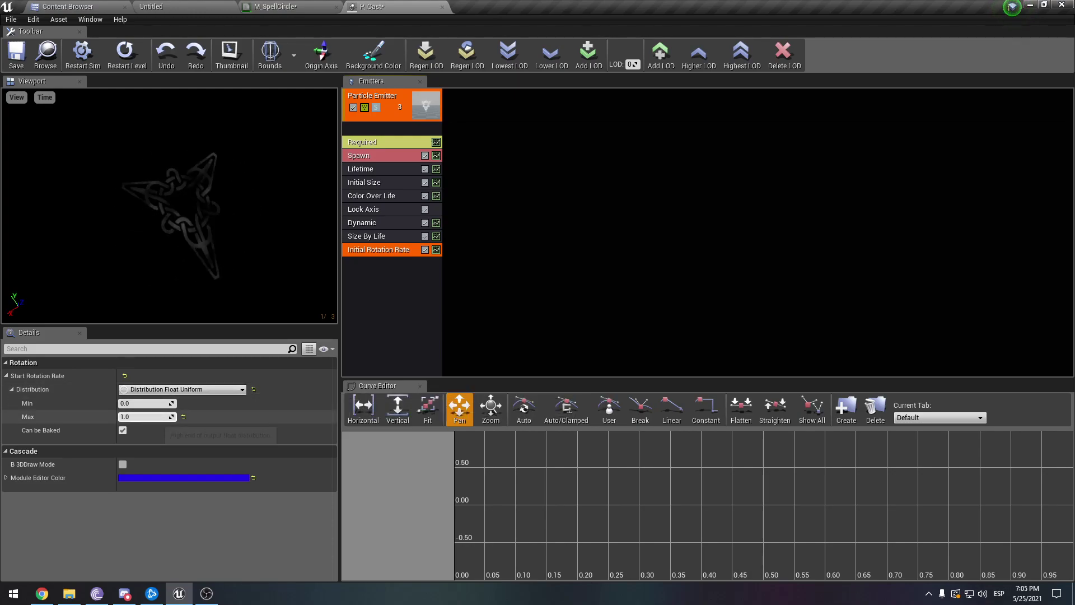
# Set both the Max and Min of the Start Rotation Rate distribution to 0.1
pyautogui.click(143, 417)
pyautogui.write('.1')
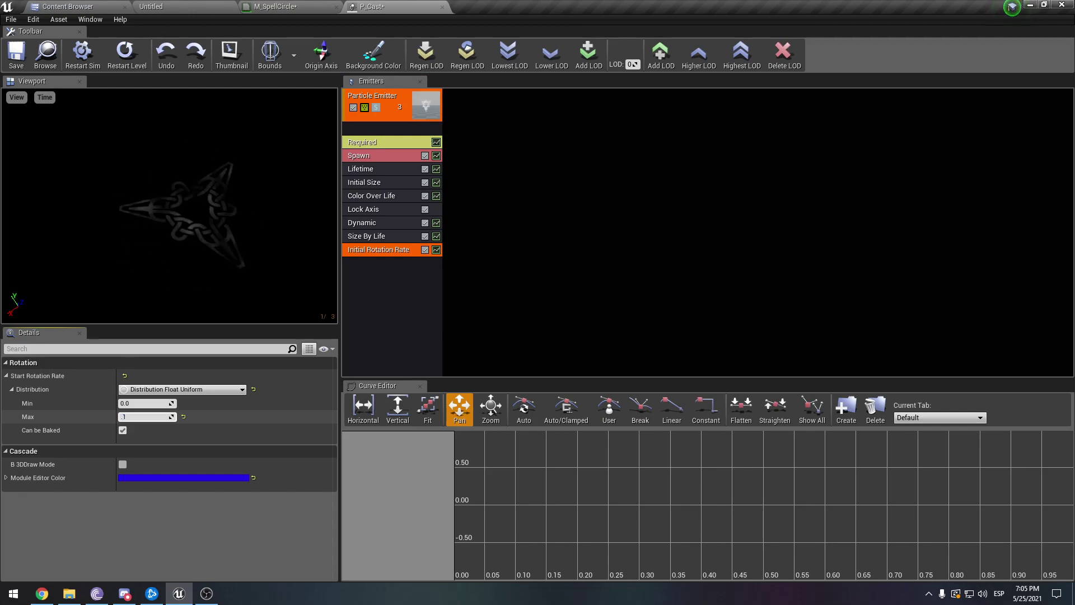
pyautogui.hotkey('shift', 'Tab')
pyautogui.write('.1')
pyautogui.press('Tab')
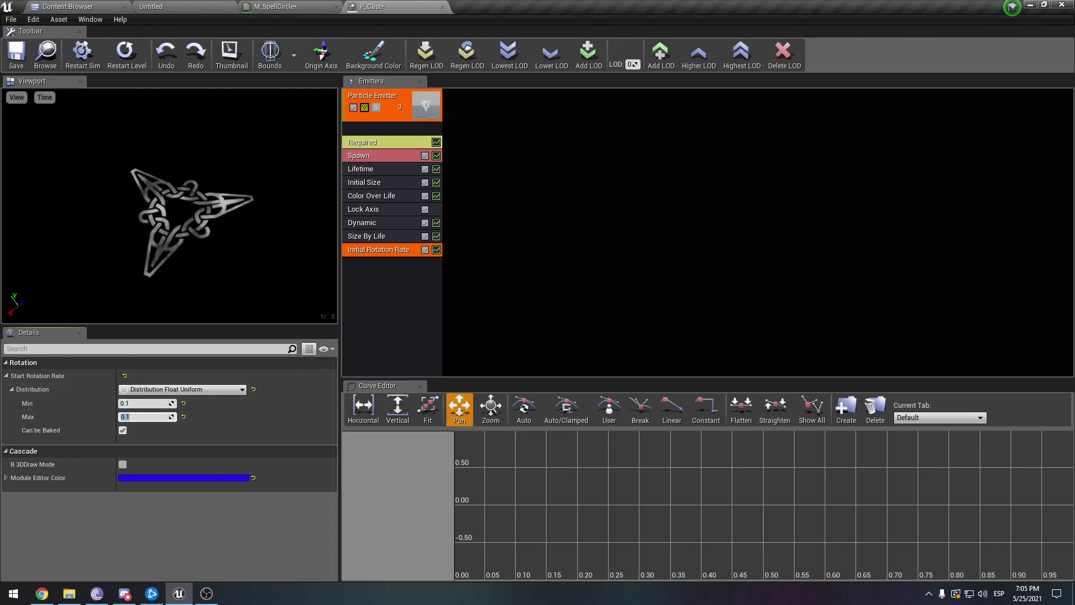
# Add a Rotation Rate * Life module to the particle emitter and open its settings
pyautogui.rightClick(400, 279)
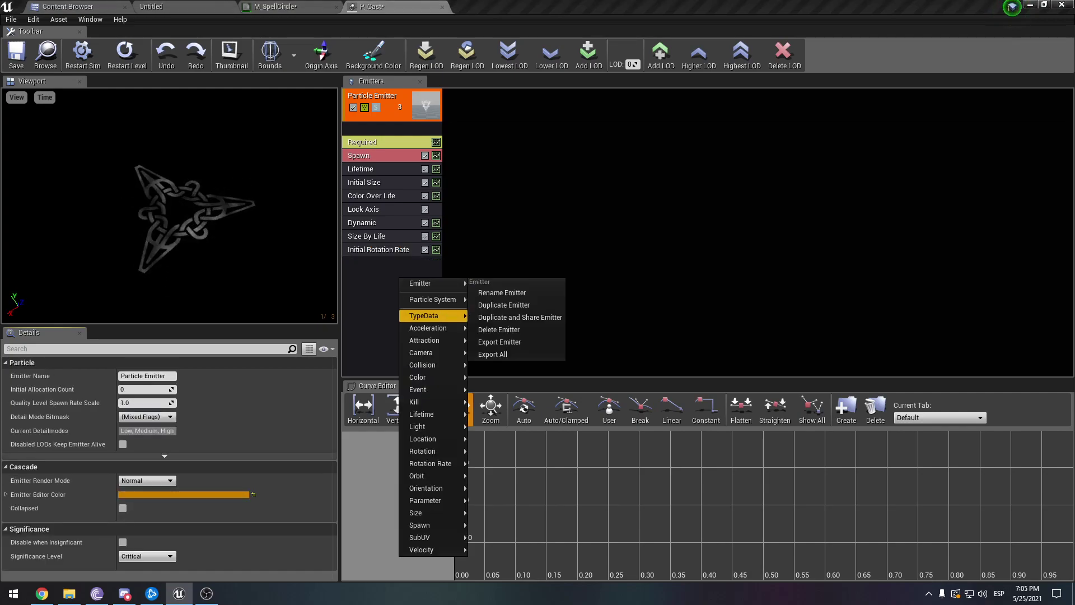
pyautogui.moveTo(431, 463)
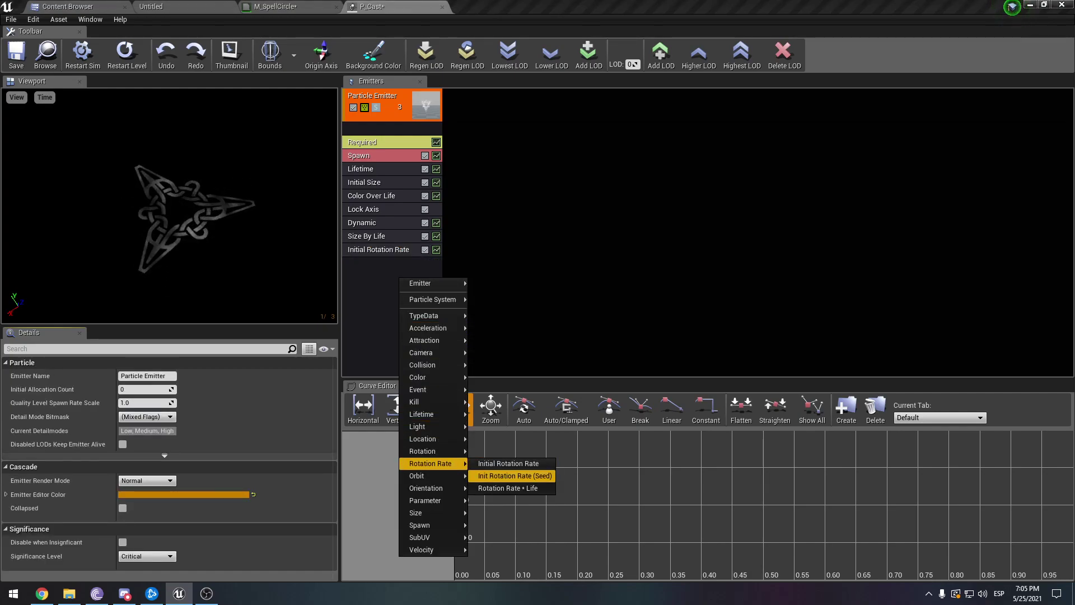
pyautogui.click(504, 487)
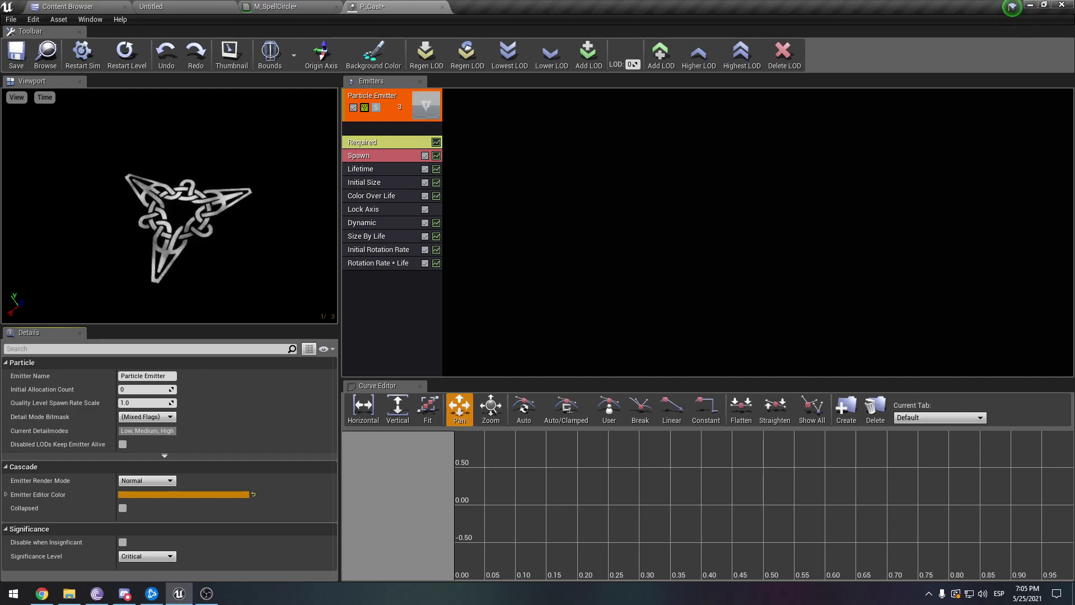
pyautogui.click(378, 262)
# Set point 1 of the Rotation Rate * Life curve to In Val 0.3 and Out Val 0
pyautogui.scroll(-1, 168, 467)
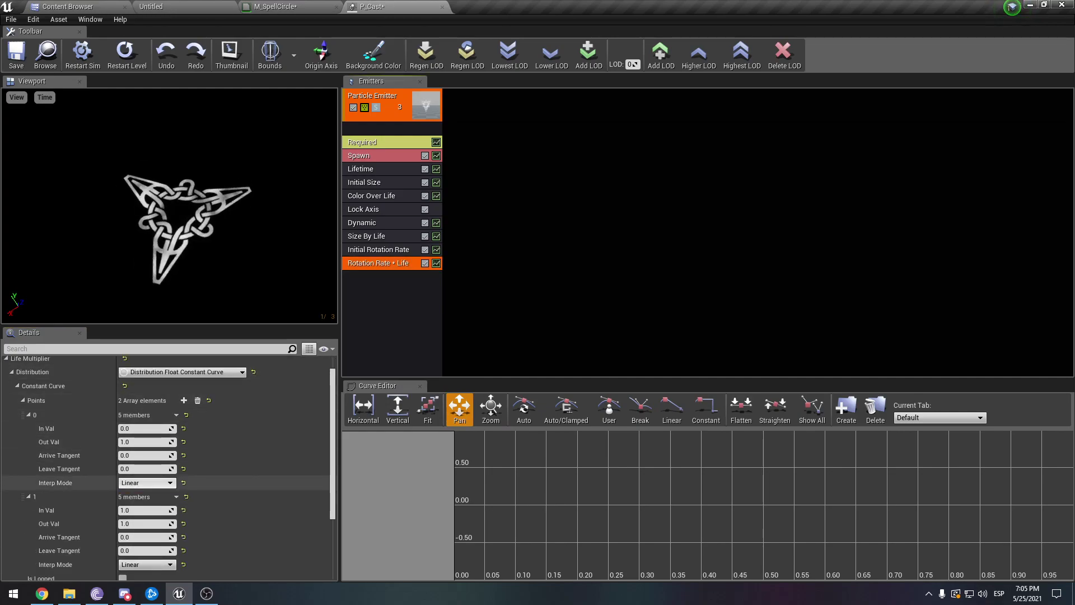
pyautogui.click(128, 510)
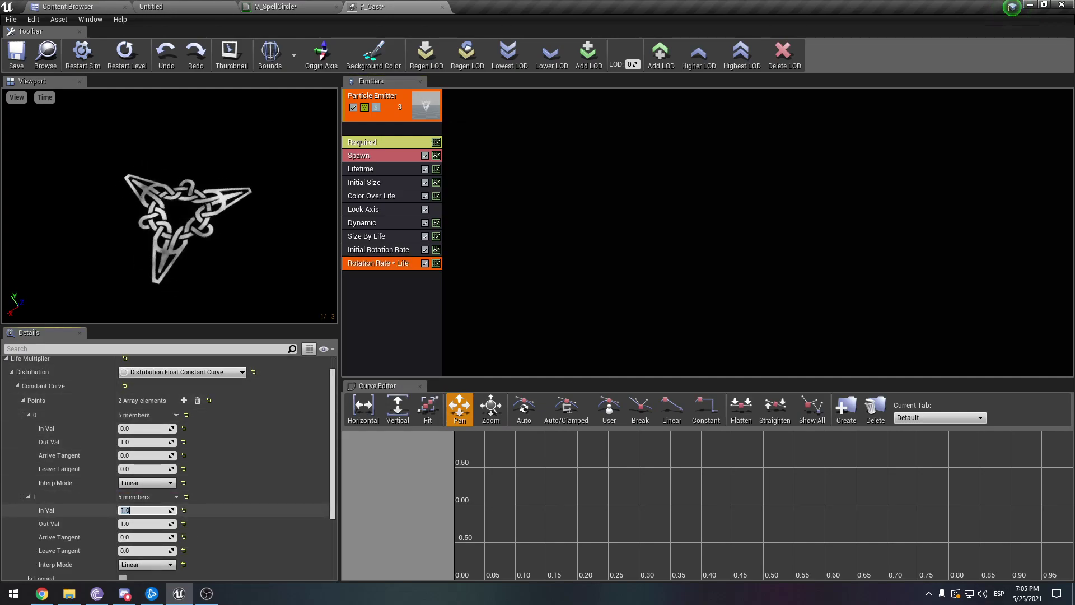
pyautogui.write('0.3')
pyautogui.press('Tab')
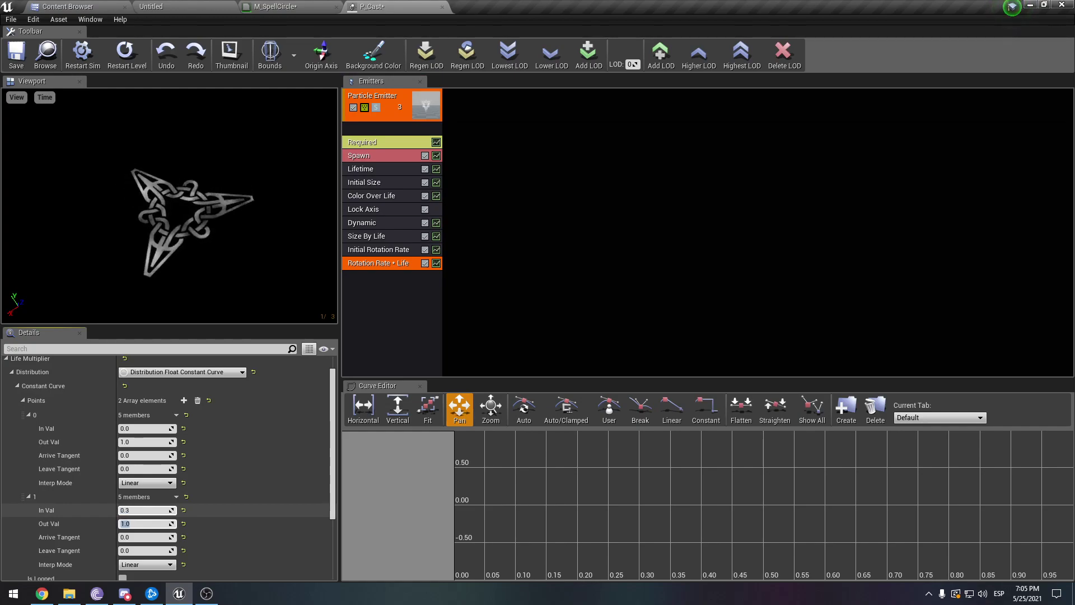
pyautogui.write('0.0')
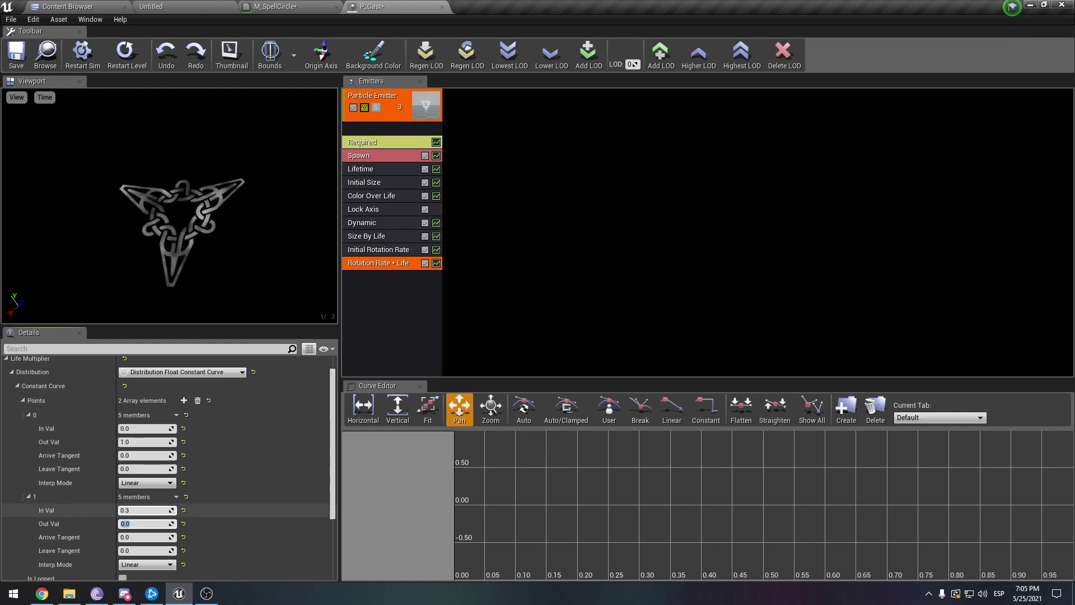
# Try In Val 0.4 for point 1 of the Rotation Rate * Life curve and set it to 0.6
pyautogui.click(128, 510)
pyautogui.write('0.4')
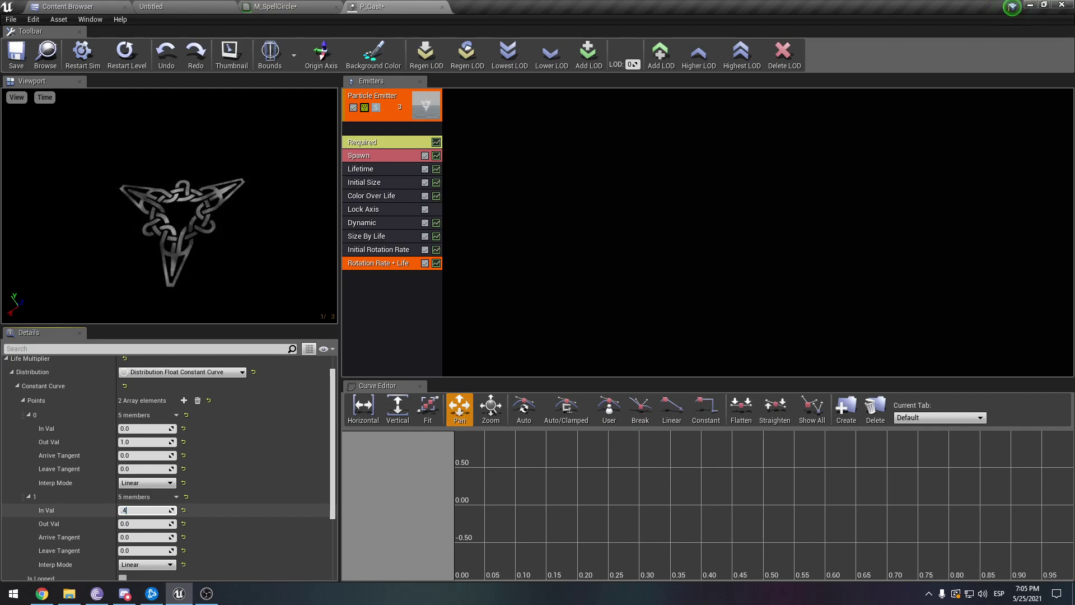
pyautogui.press('Return')
pyautogui.write('0.6')
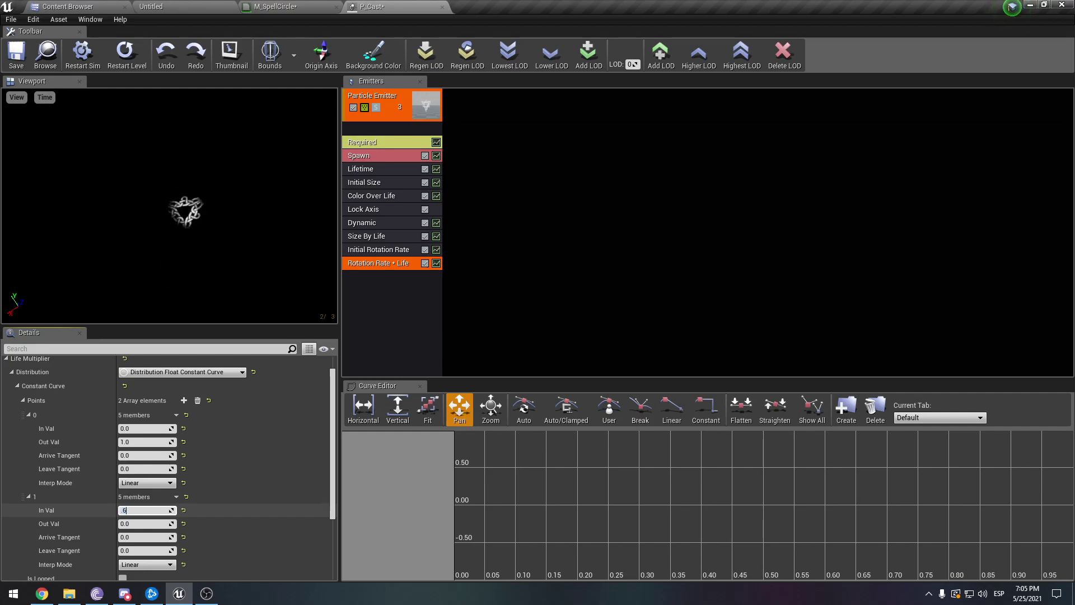
pyautogui.press('Return')
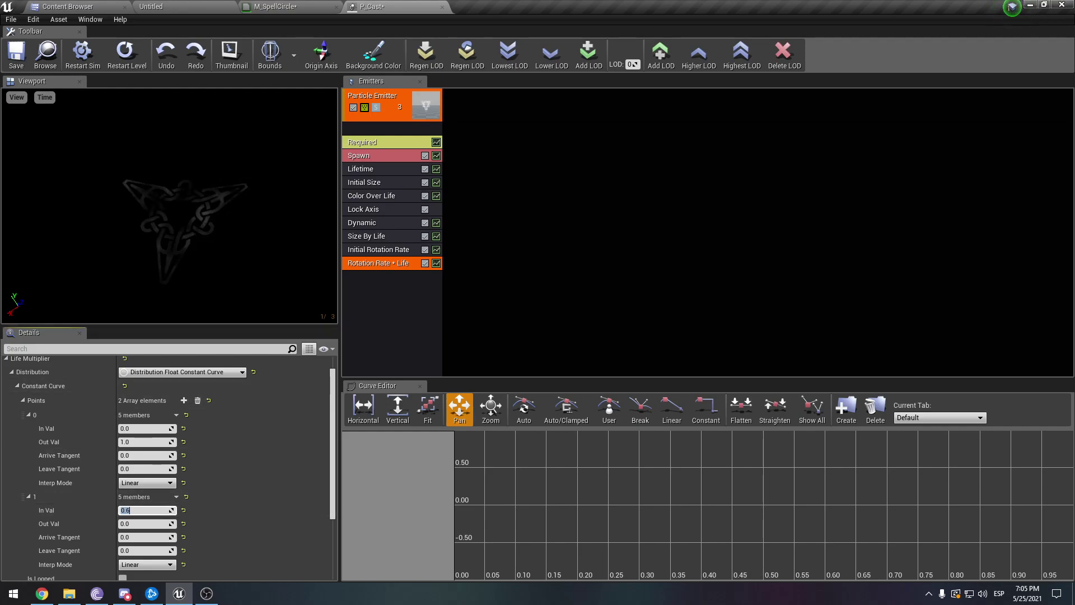
pyautogui.scroll(1, 170, 467)
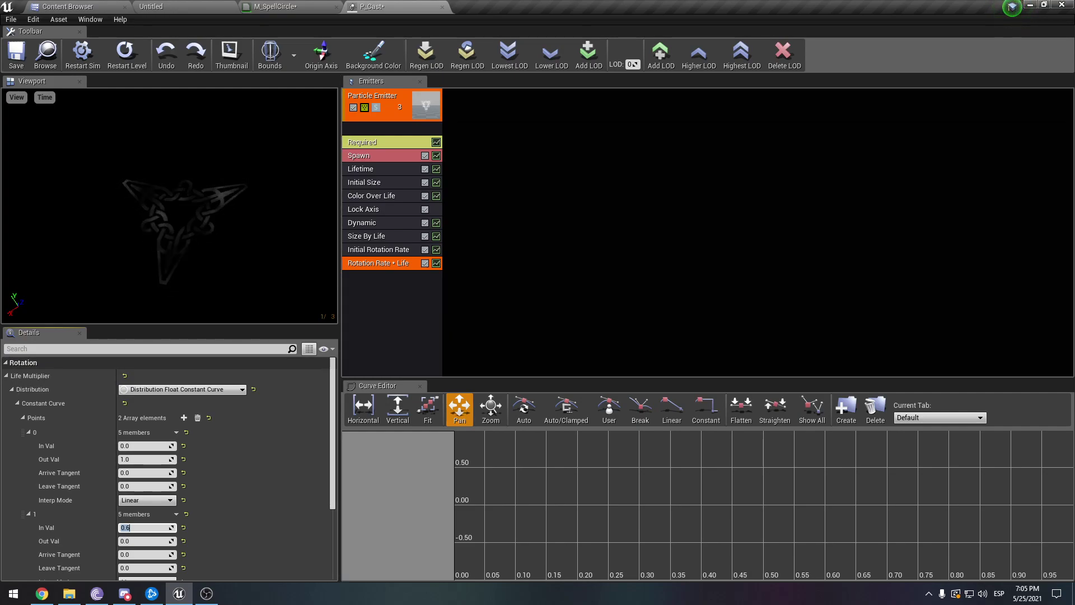
# In M_SpellCircle, add a Multiply node and feed its A input from the Multiply that combines the Power and noise texture branches
pyautogui.click(314, 7)
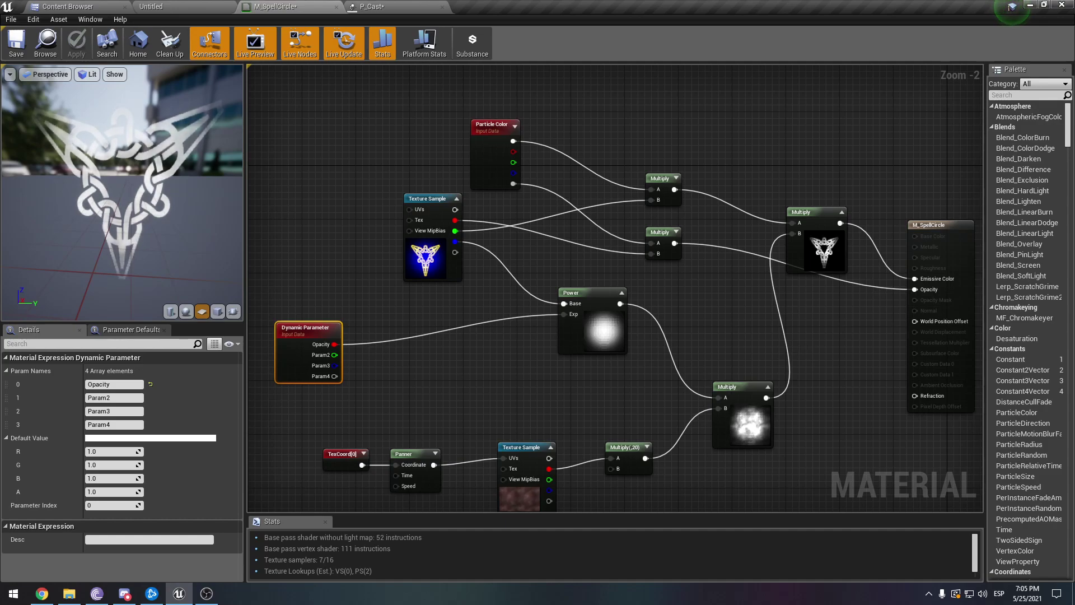
pyautogui.press('Escape')
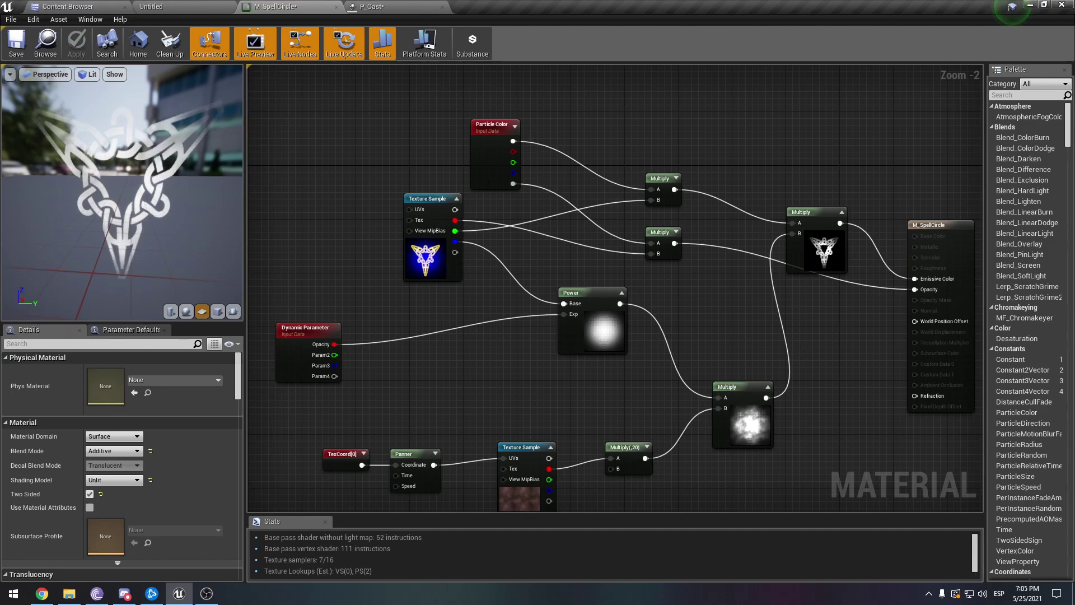
pyautogui.press('m')
pyautogui.click(798, 330)
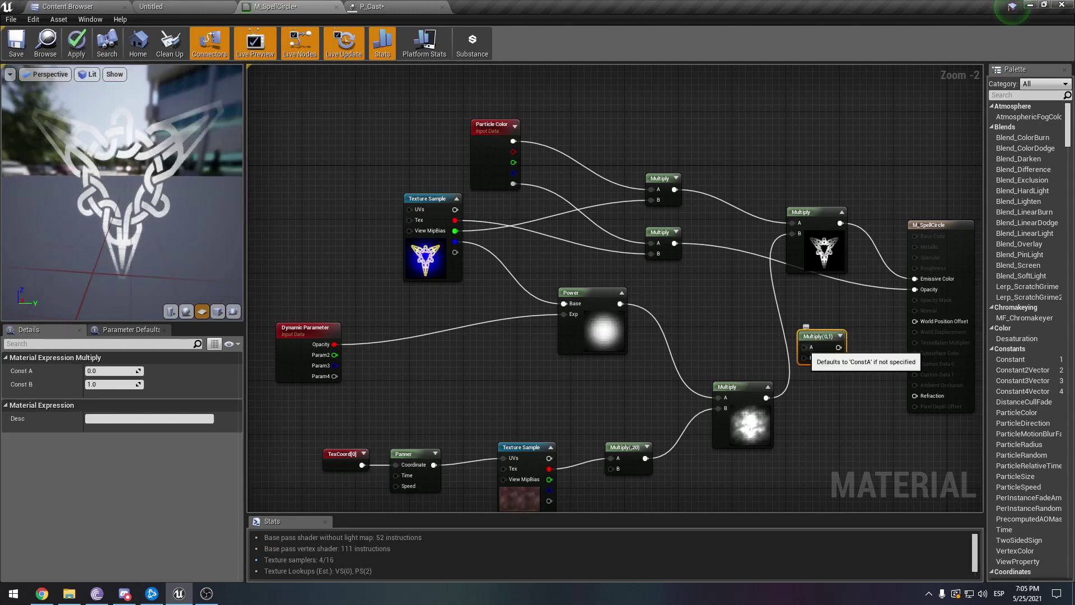
pyautogui.moveTo(804, 347); pyautogui.dragTo(765, 397)
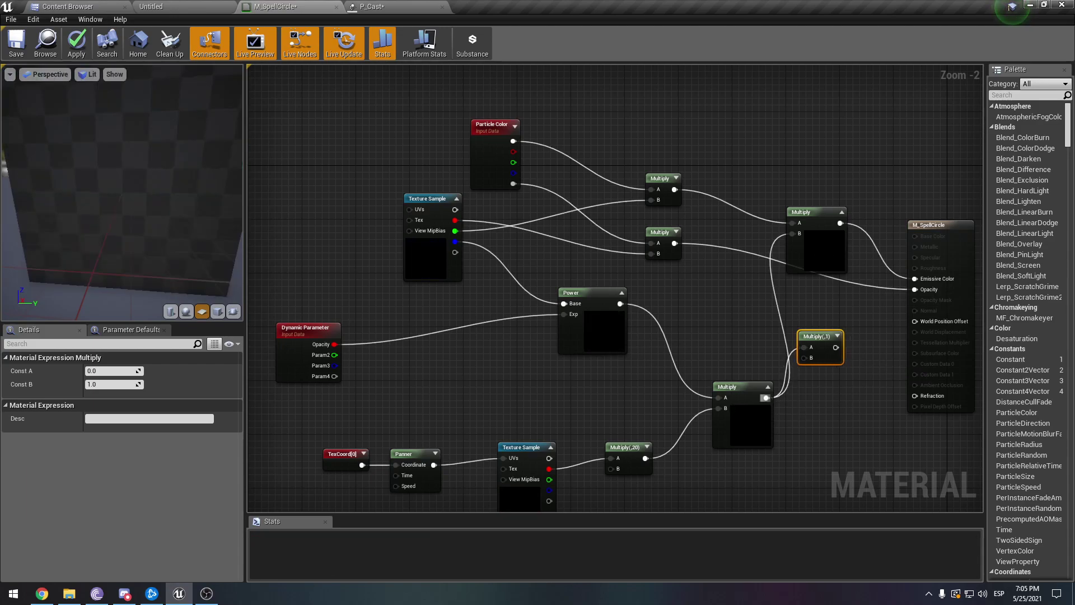
# Delete the extra Multiply node fed by the Multiply that combines the Power and noise branches
pyautogui.click(802, 385)
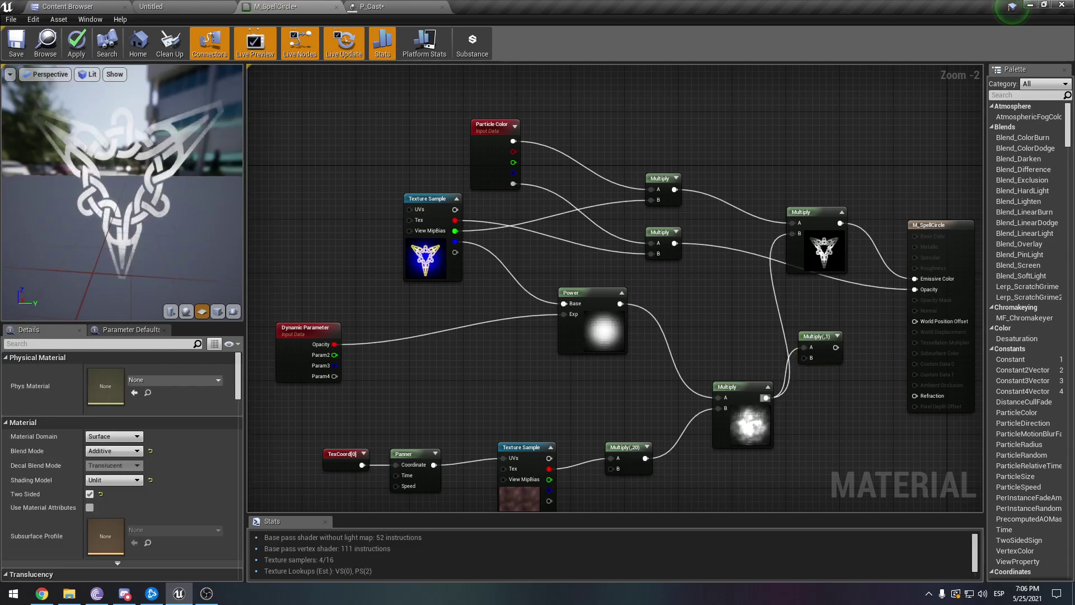
pyautogui.moveTo(816, 335); pyautogui.dragTo(841, 335)
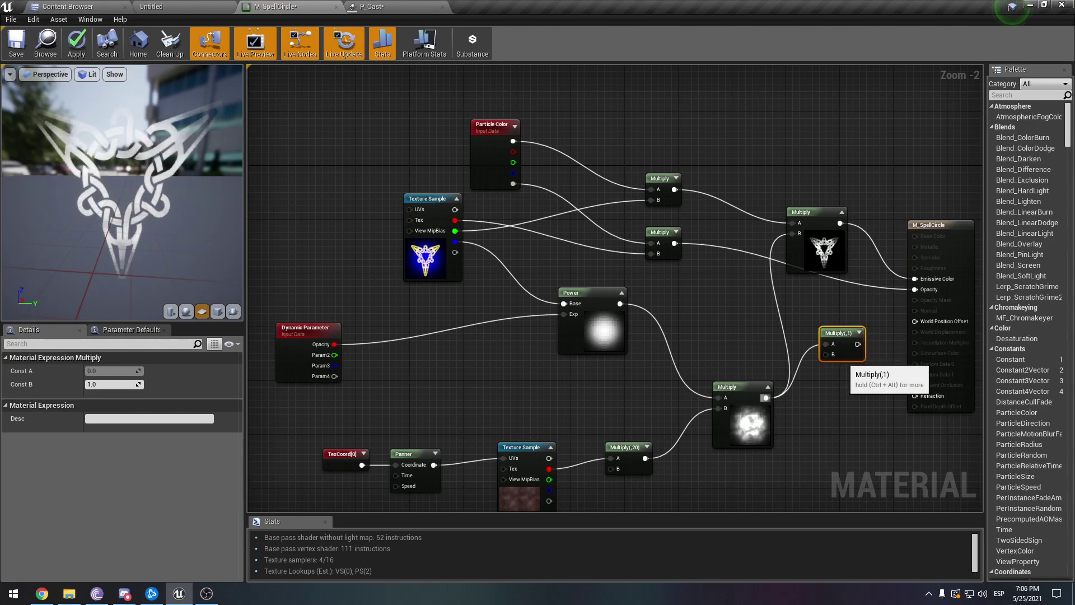
pyautogui.press('Delete')
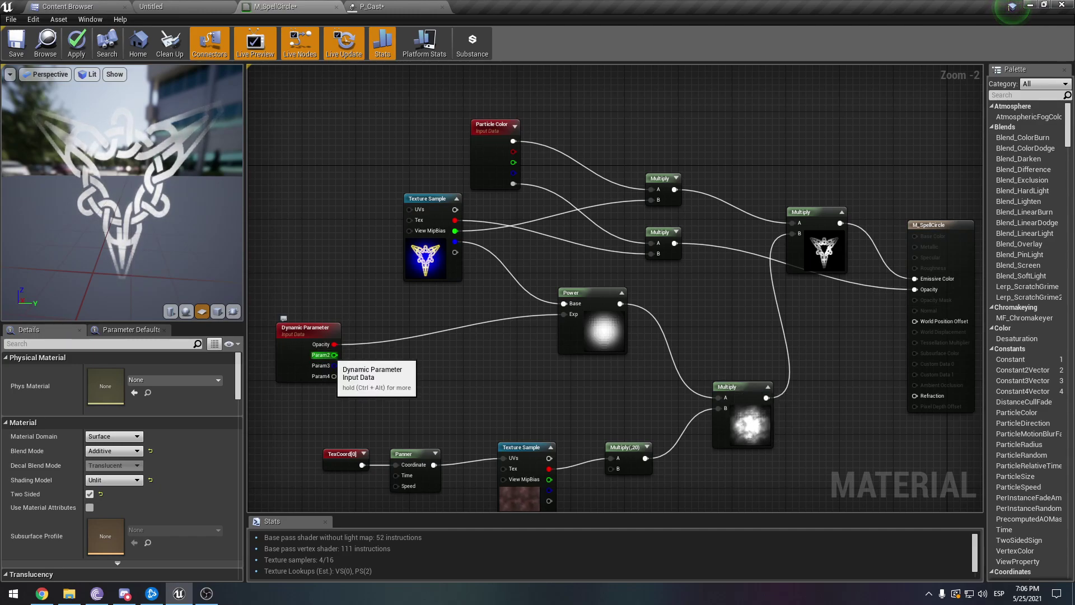
# Compare the Dynamic Parameter node's parameters in M_SpellCircle with the Dynamic module settings in P_Cast
pyautogui.moveTo(334, 355); pyautogui.dragTo(478, 392)
pyautogui.press('Escape')
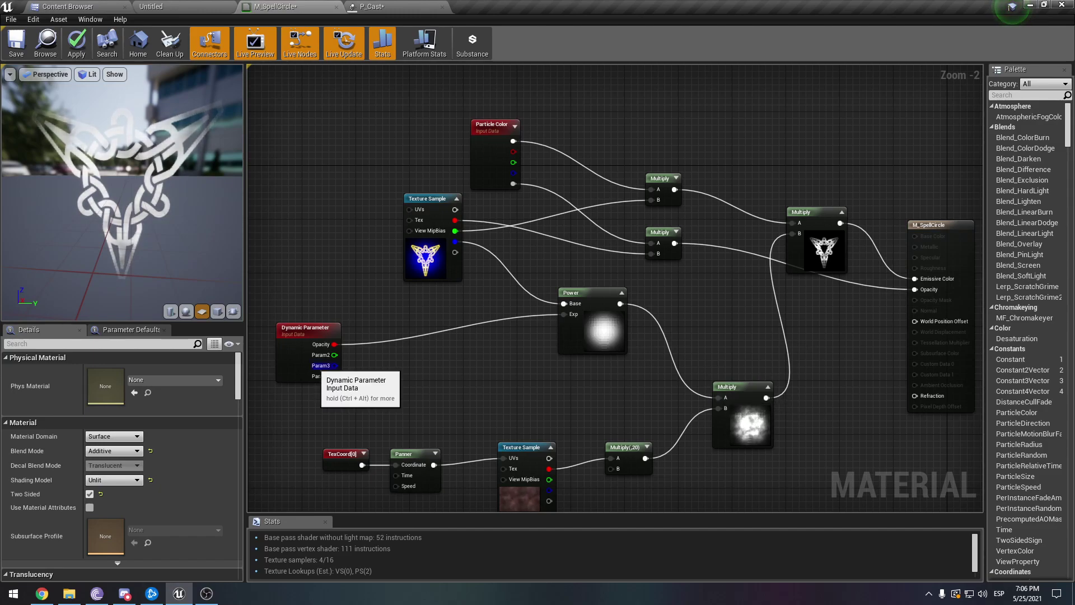
pyautogui.click(303, 360)
pyautogui.click(381, 6)
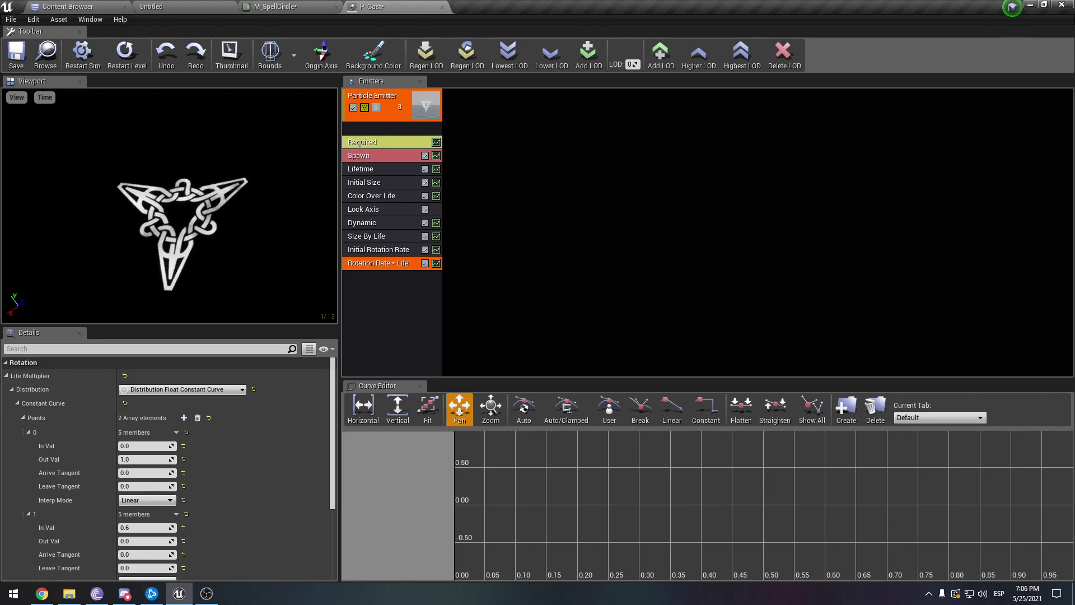
pyautogui.click(378, 223)
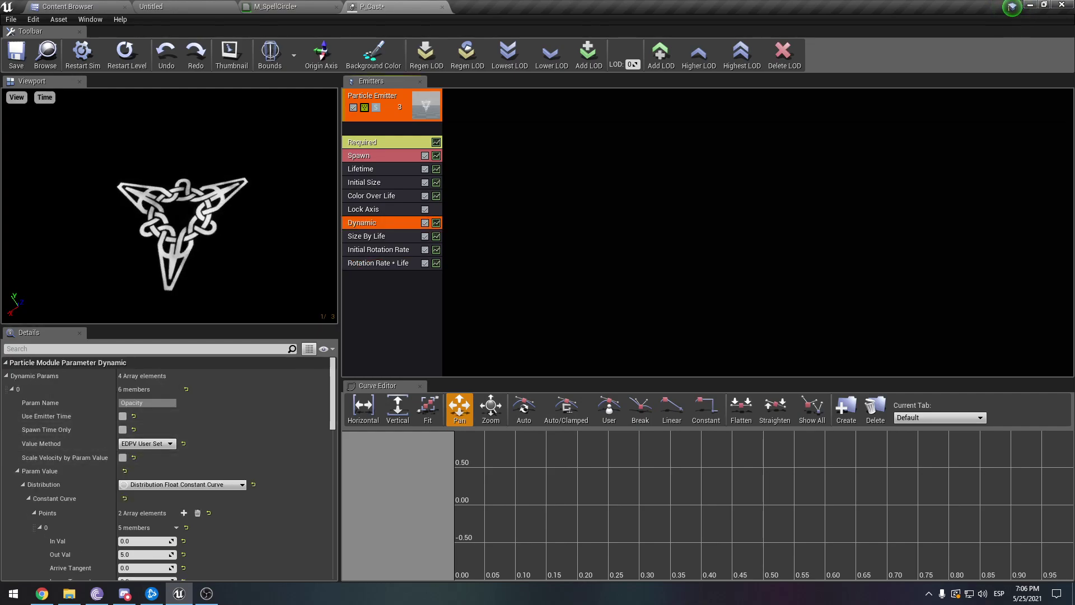
pyautogui.click(280, 6)
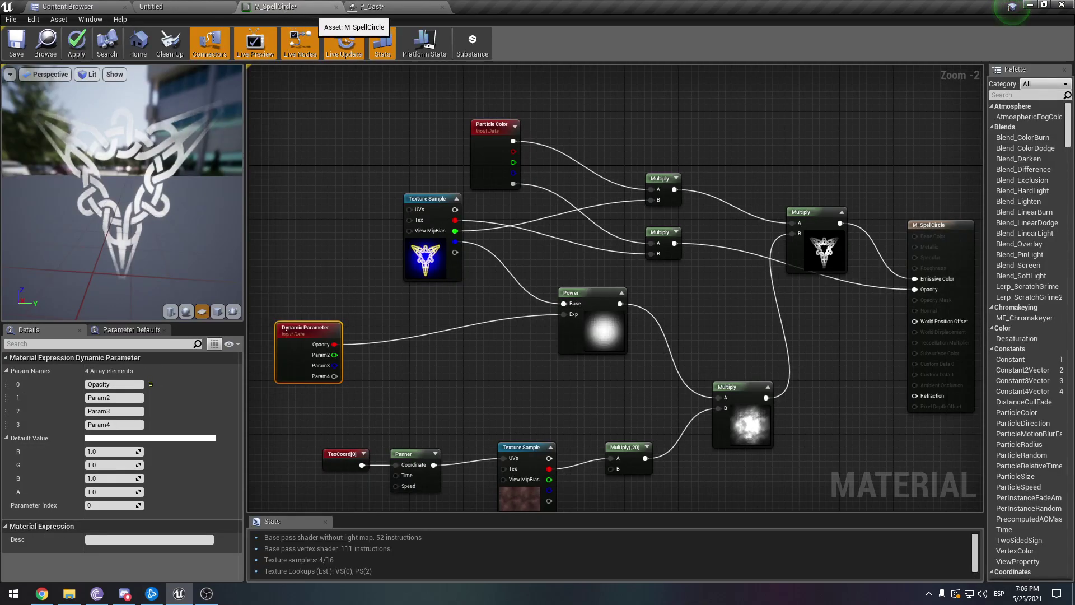
pyautogui.click(386, 7)
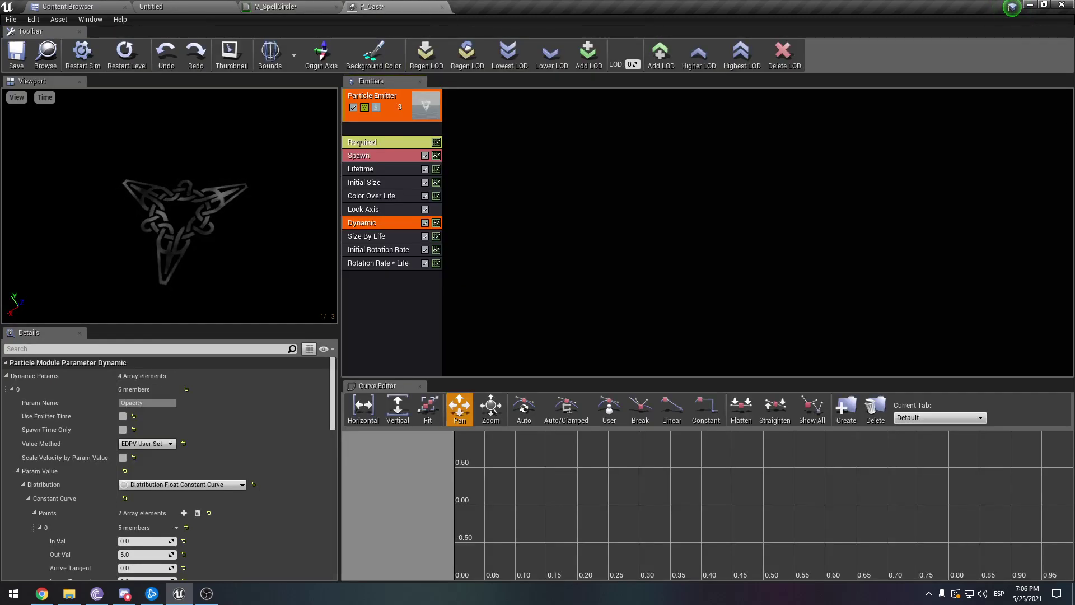
# Open the M_HealSpell1 material as a reference and preview it on a plane
pyautogui.click(179, 6)
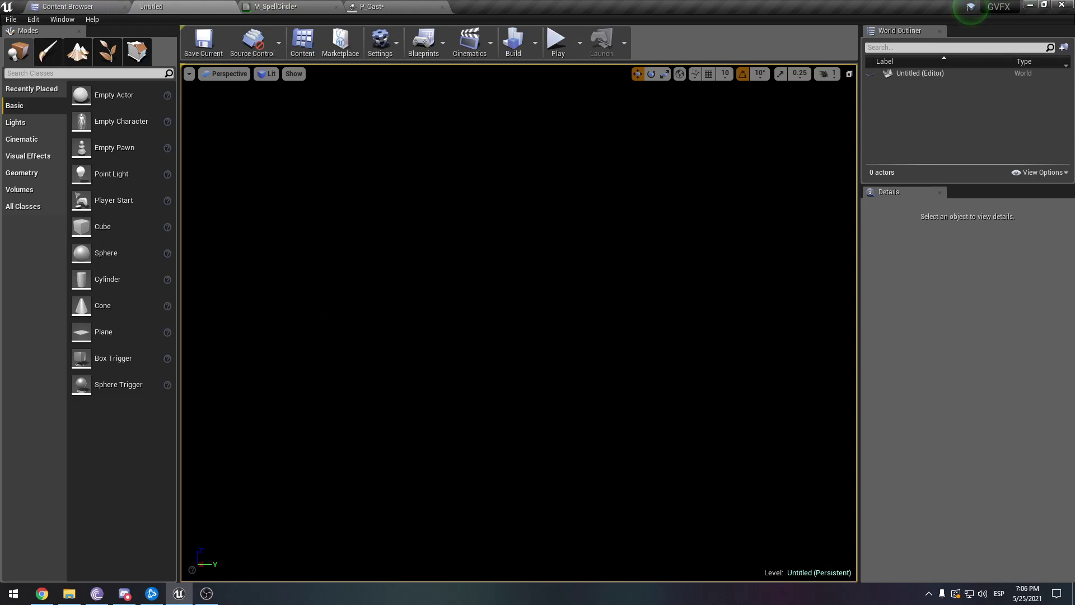
pyautogui.click(83, 6)
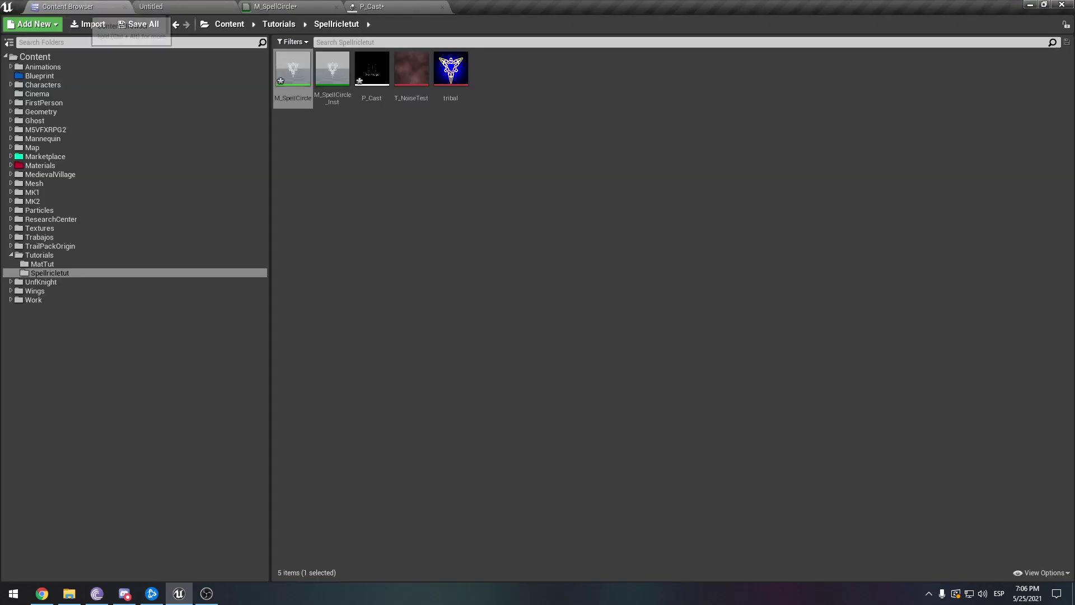
pyautogui.click(122, 6)
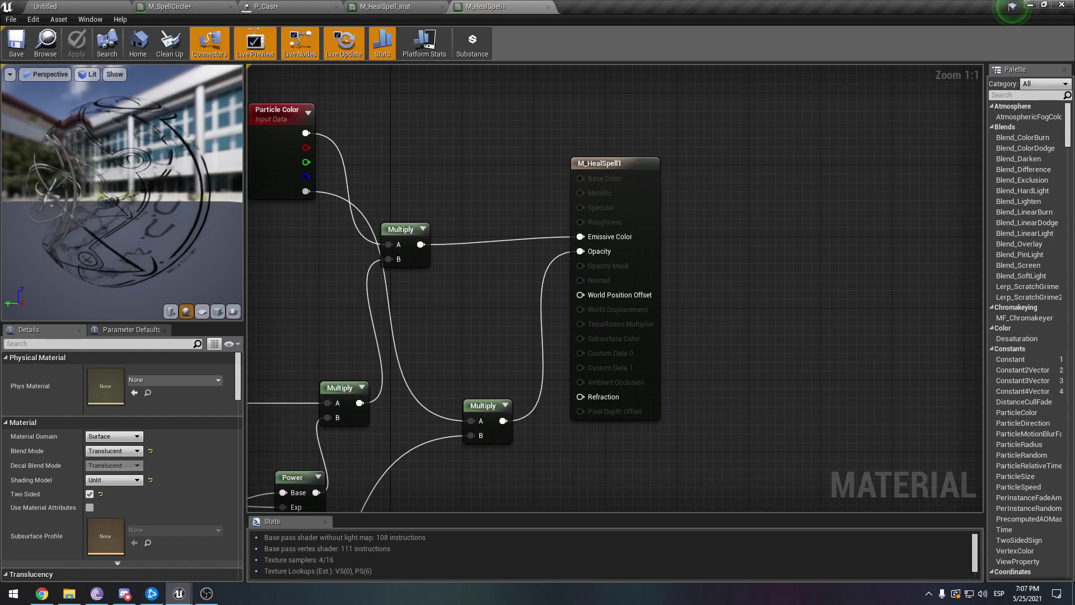
pyautogui.click(202, 312)
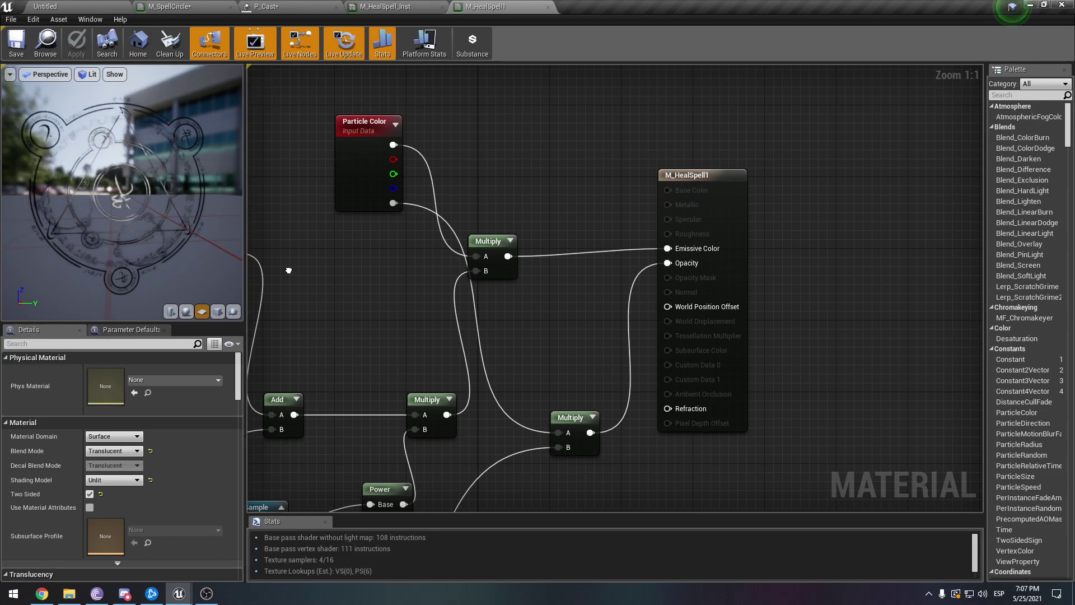
# Examine how M_HealSpell1 combines its texture branches for emissive color, and inspect the uppermost T_RuneCircle Texture Sample
pyautogui.moveTo(287, 270); pyautogui.dragTo(646, 191, button='right')
pyautogui.scroll(-1, 630, 198)
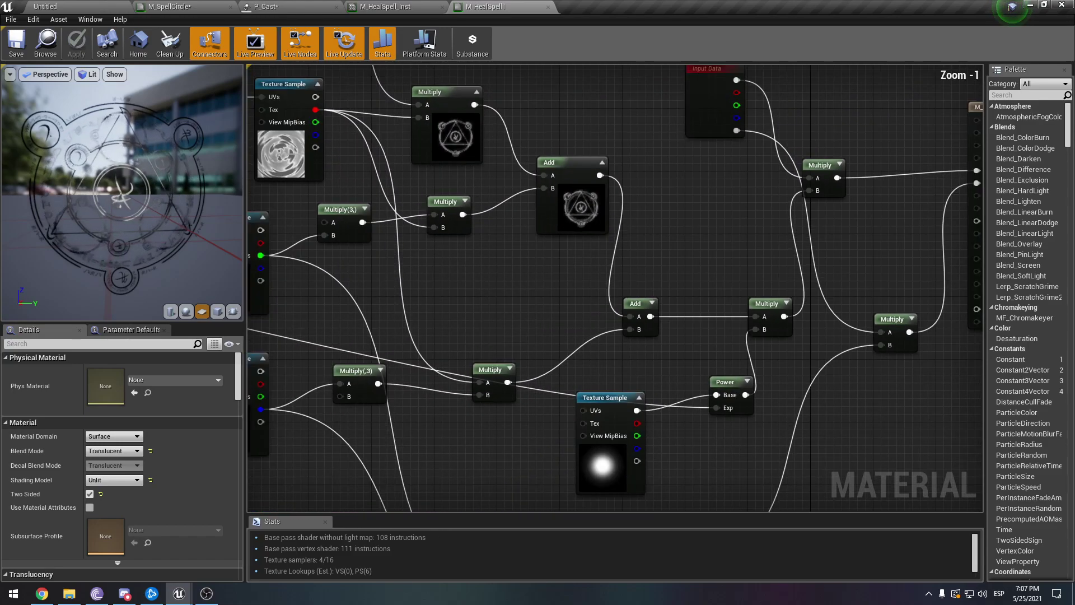
pyautogui.moveTo(440, 290); pyautogui.dragTo(643, 343, button='right')
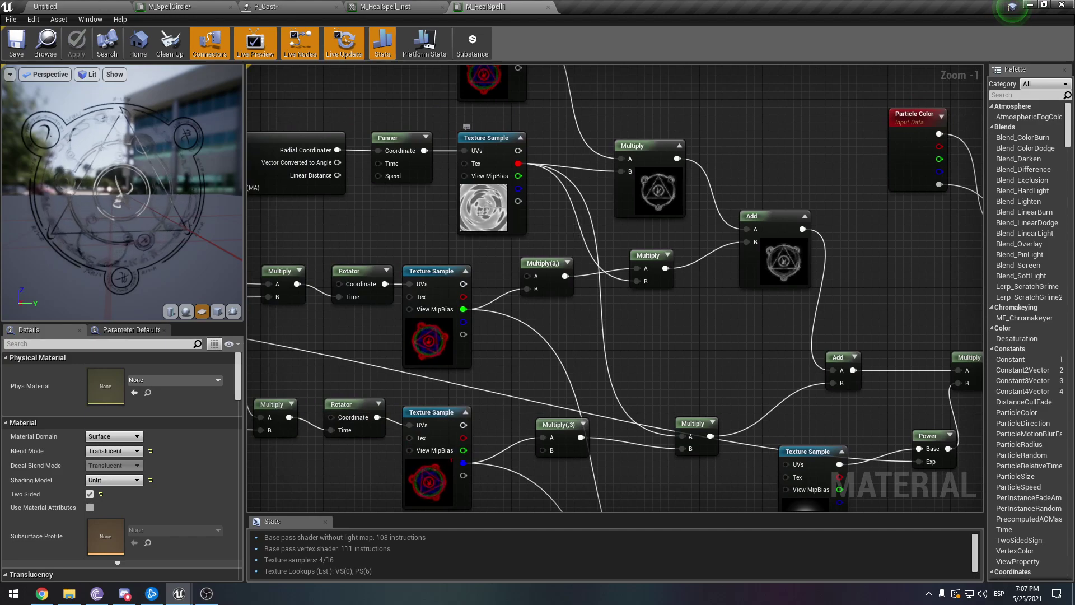
pyautogui.scroll(-2, 550, 207)
pyautogui.scroll(-1, 548, 223)
pyautogui.scroll(2, 562, 128)
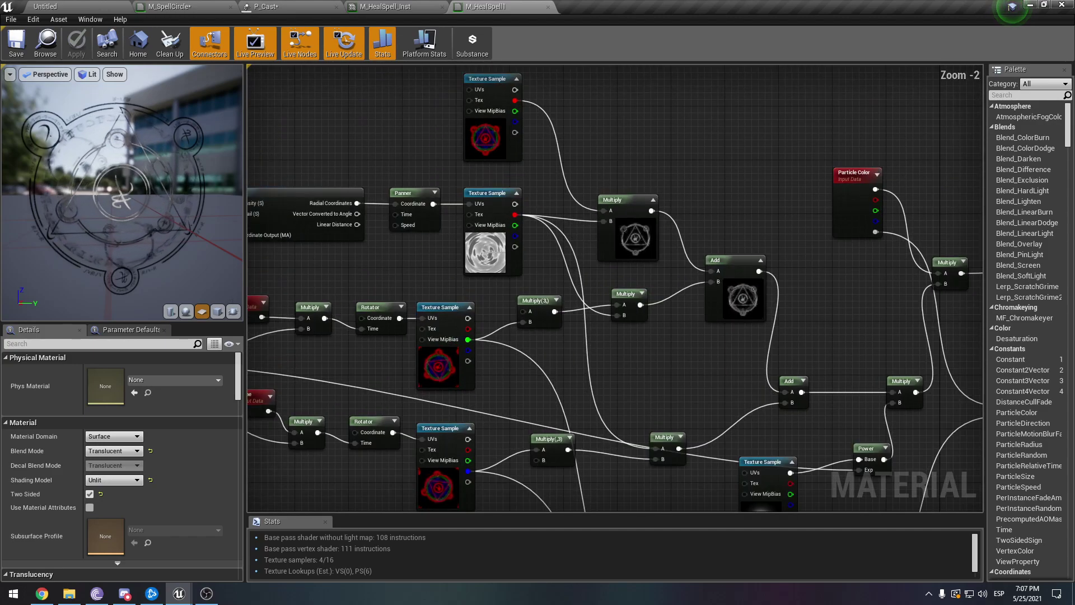
pyautogui.click(476, 120)
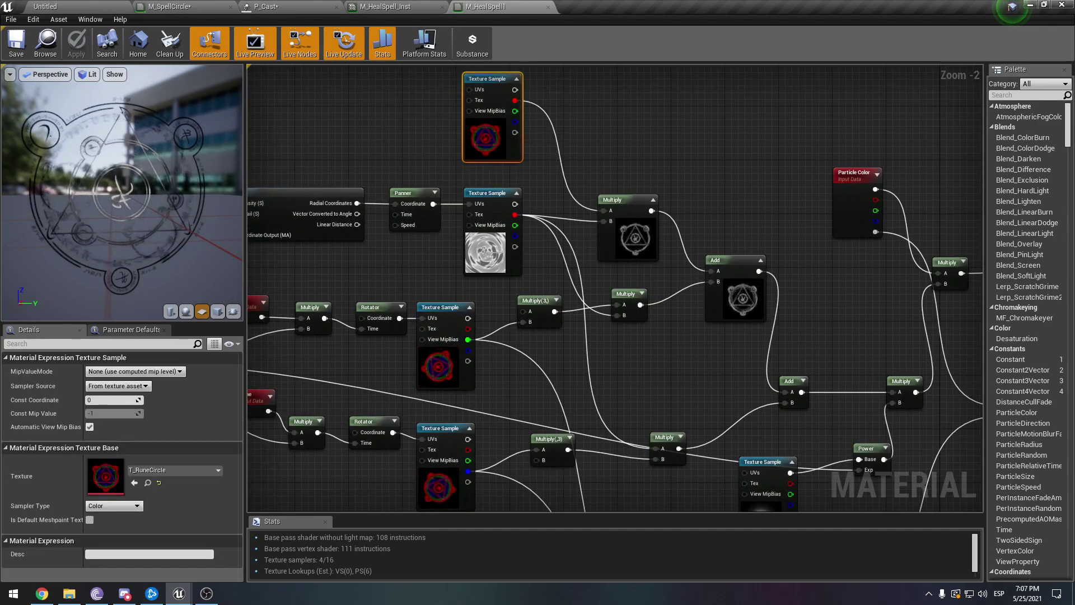
# Inspect the two Rotator branches, the Noise_029 and T_RuneCircle samples, and the Dynamic Parameter's names in M_HealSpell1
pyautogui.moveTo(609, 373); pyautogui.dragTo(771, 299, button='right')
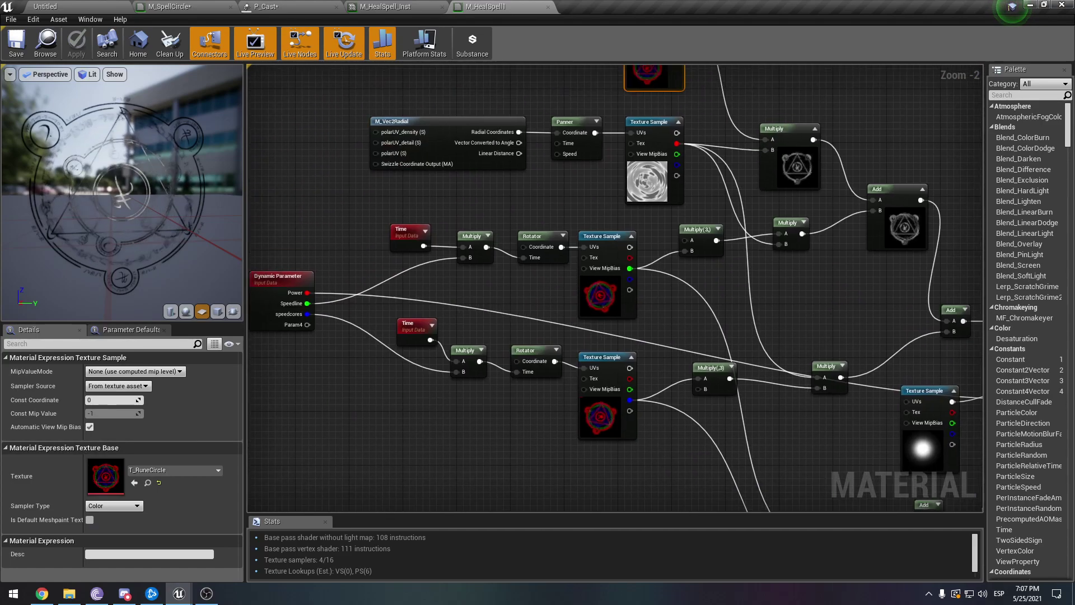
pyautogui.moveTo(680, 293); pyautogui.dragTo(358, 230)
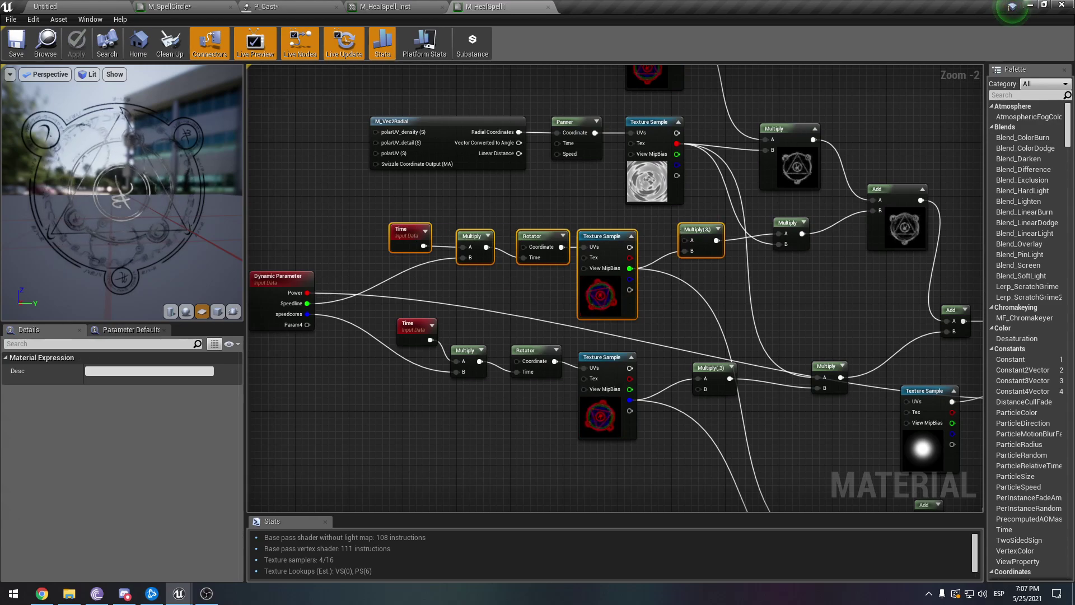
pyautogui.moveTo(659, 480); pyautogui.dragTo(439, 336)
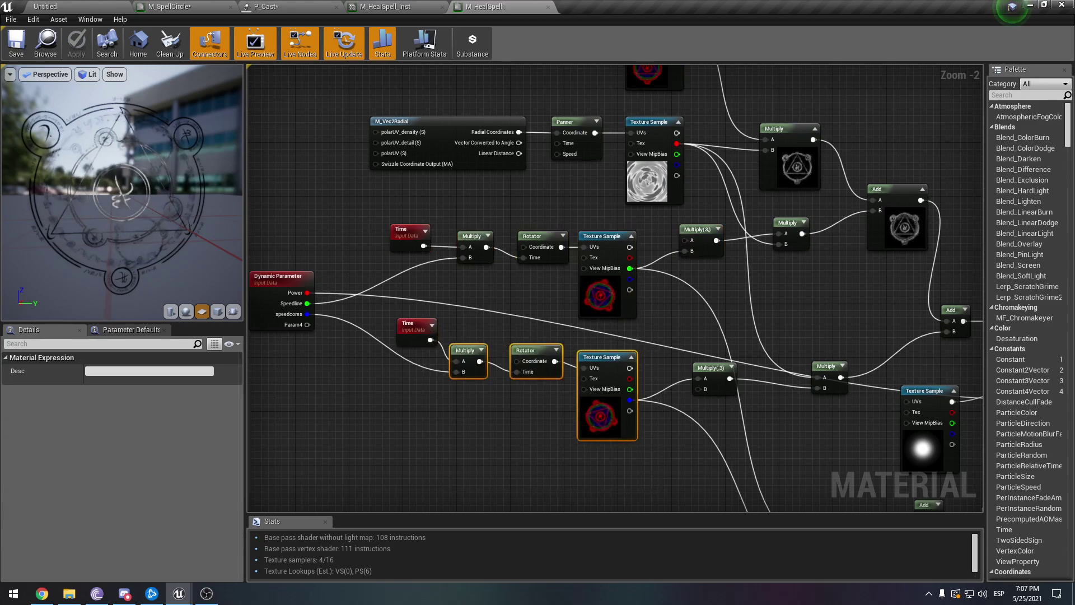
pyautogui.click(643, 122)
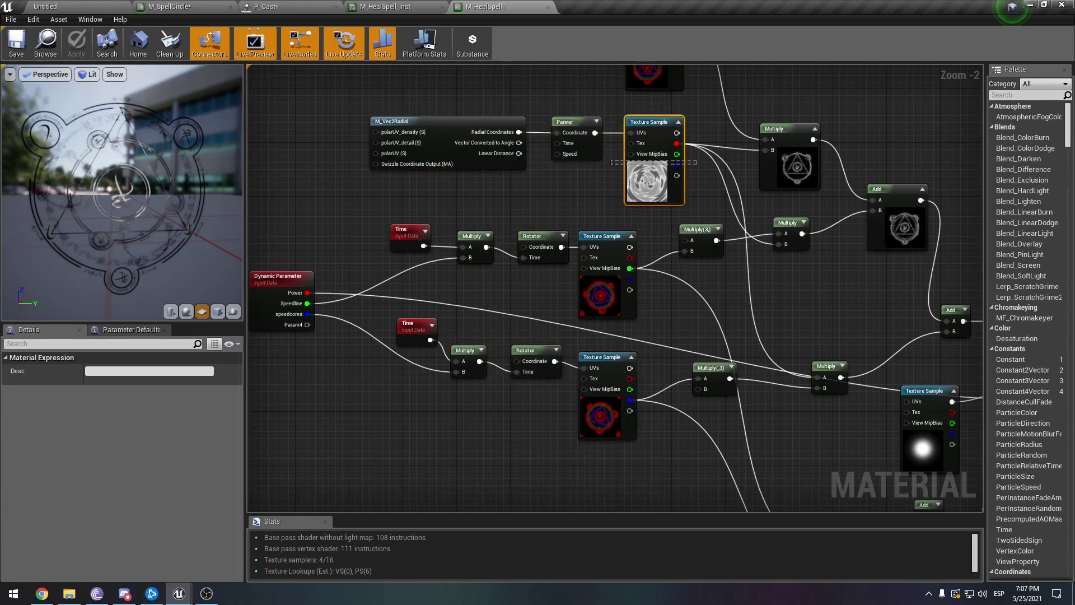
pyautogui.moveTo(702, 104); pyautogui.dragTo(700, 273, button='right')
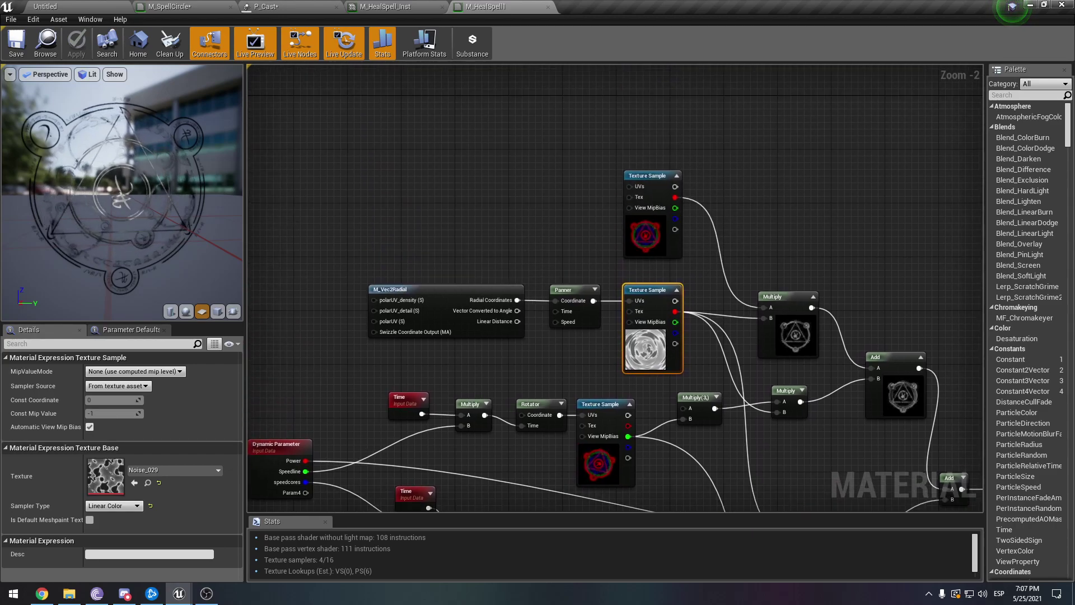
pyautogui.moveTo(727, 213); pyautogui.dragTo(676, 210)
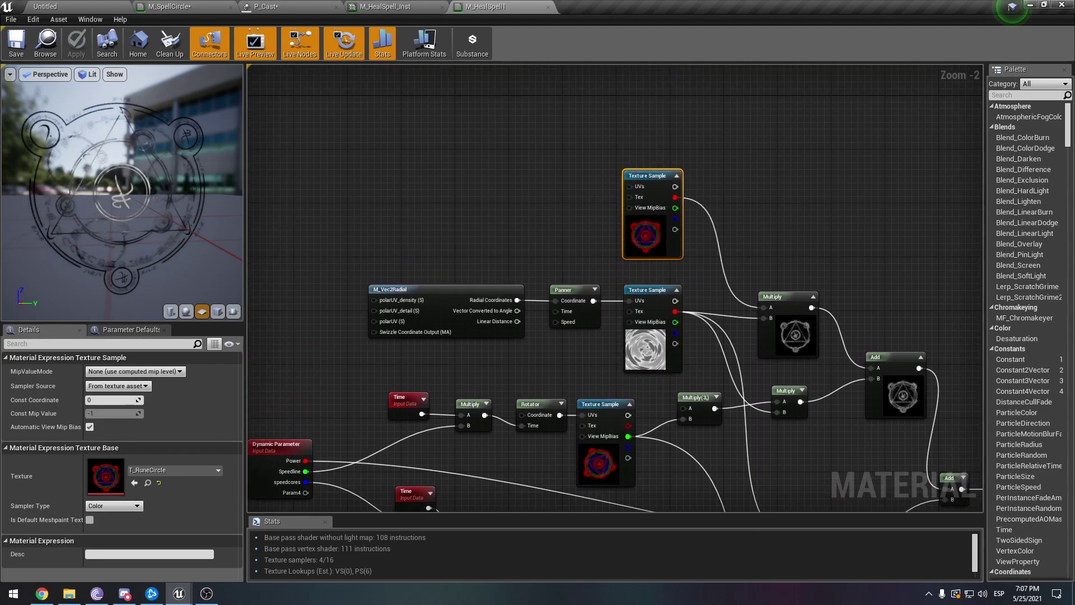
pyautogui.moveTo(759, 451); pyautogui.dragTo(814, 180, button='right')
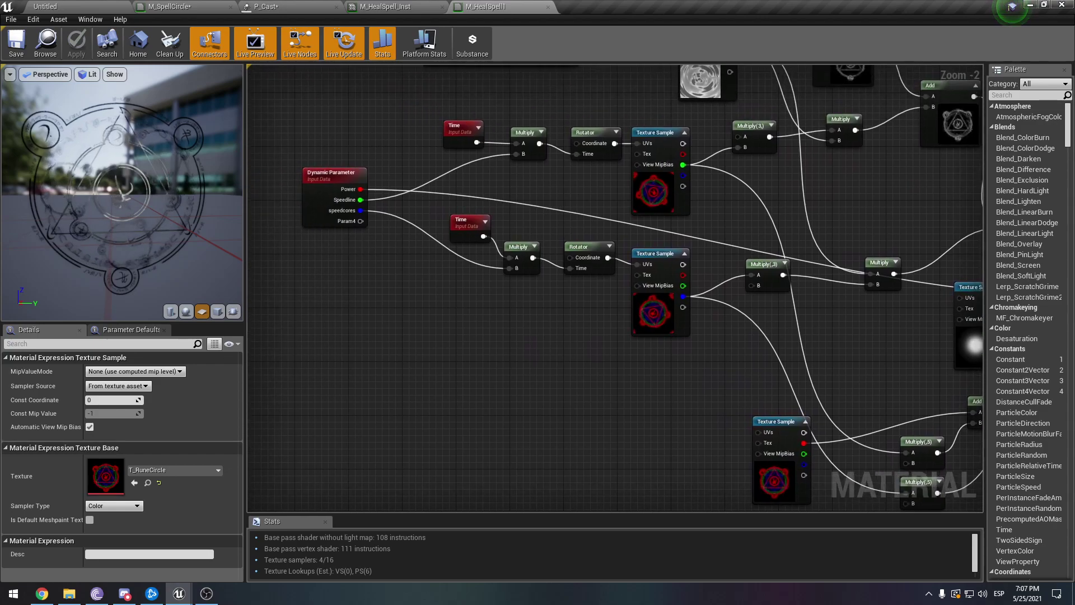
pyautogui.click(408, 167)
pyautogui.click(332, 176)
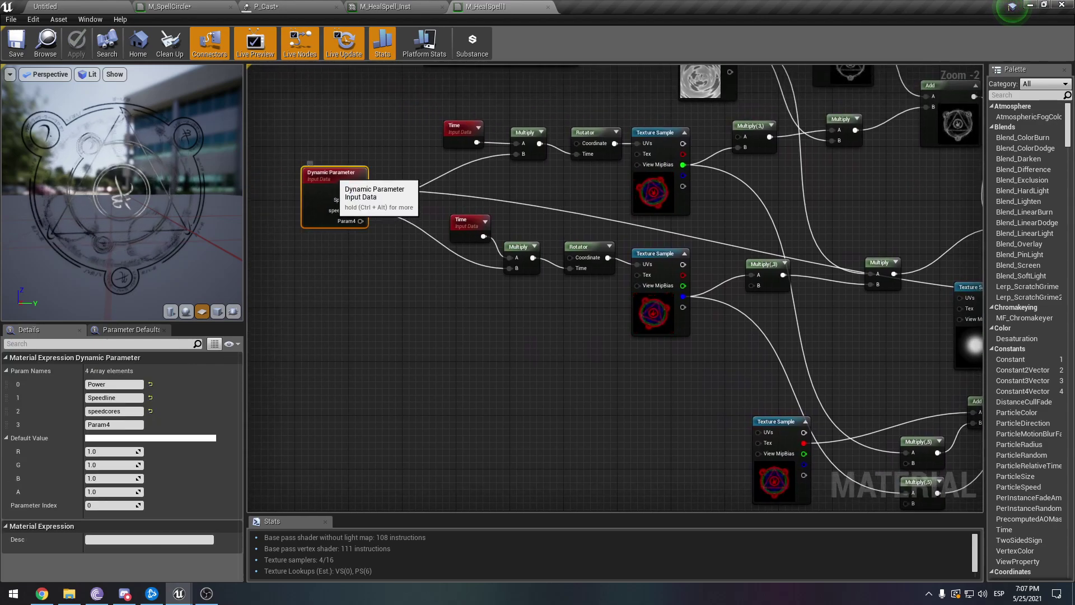
# Reposition the Ember Texture Sample that feeds the Power node's Base, placing it clear of the neighbouring wires
pyautogui.moveTo(700, 238); pyautogui.dragTo(443, 303, button='right')
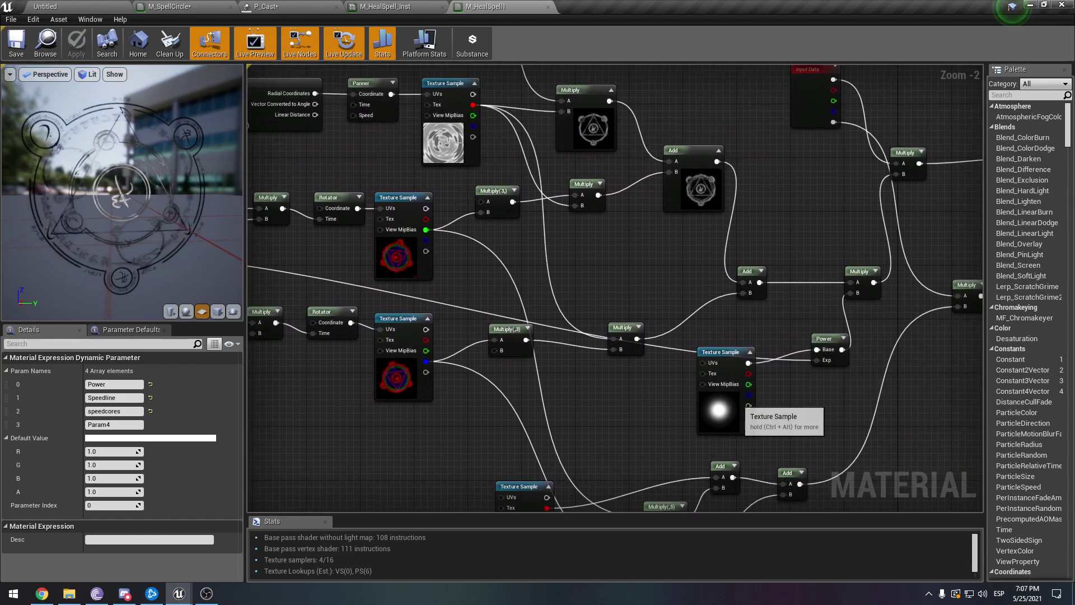
pyautogui.click(734, 410)
pyautogui.moveTo(733, 411); pyautogui.dragTo(705, 377)
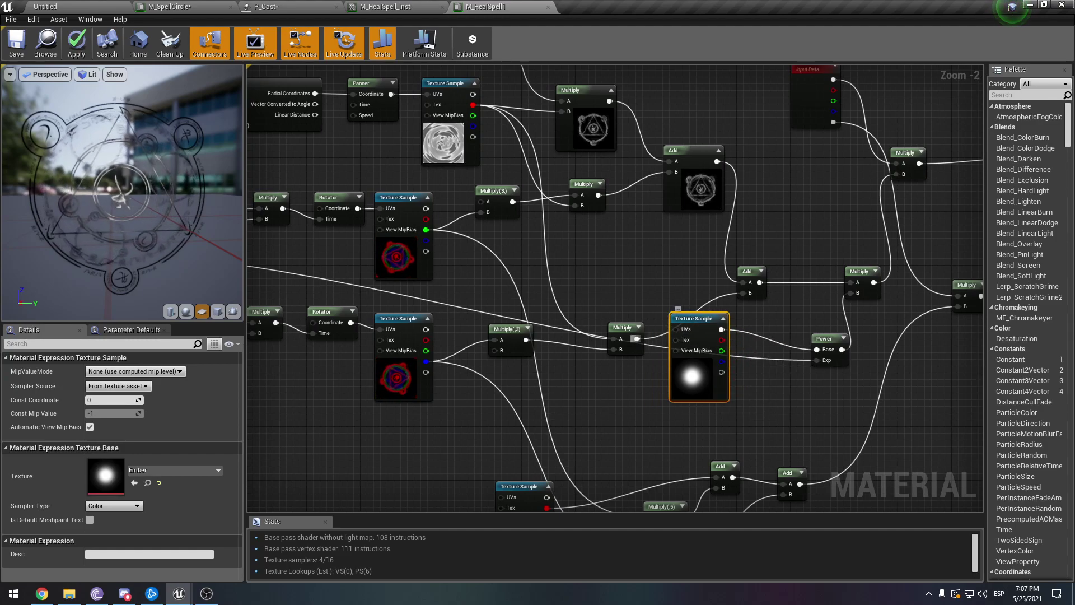
pyautogui.moveTo(706, 376); pyautogui.dragTo(719, 424)
pyautogui.moveTo(719, 424); pyautogui.dragTo(855, 426, button='right')
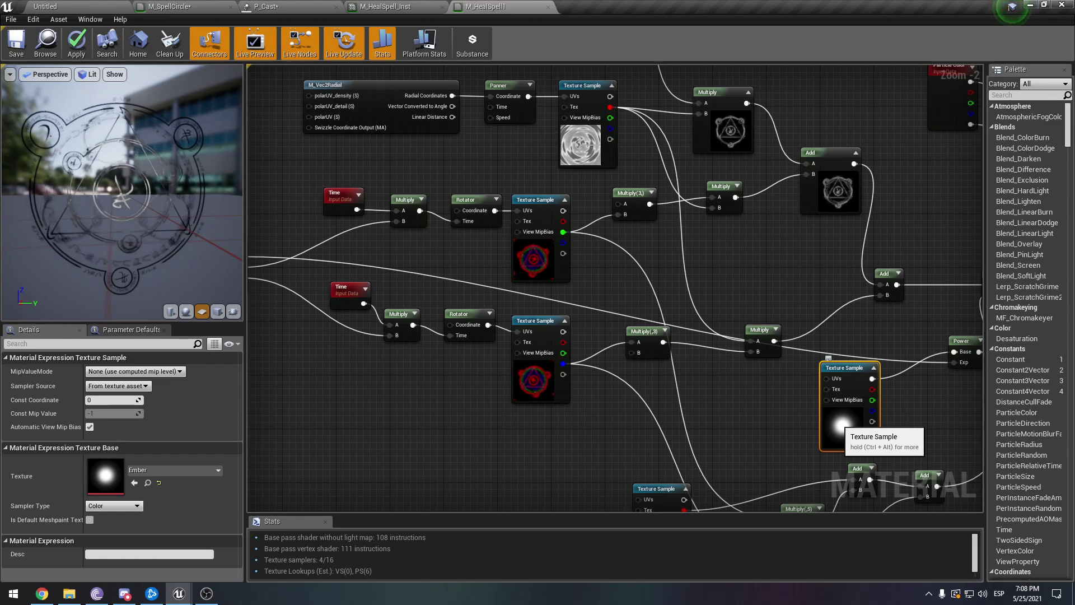
# Examine how the Dynamic Parameter's Speedline and speedcores outputs drive the two rotating T_RuneCircle samples
pyautogui.moveTo(755, 409); pyautogui.dragTo(877, 425, button='right')
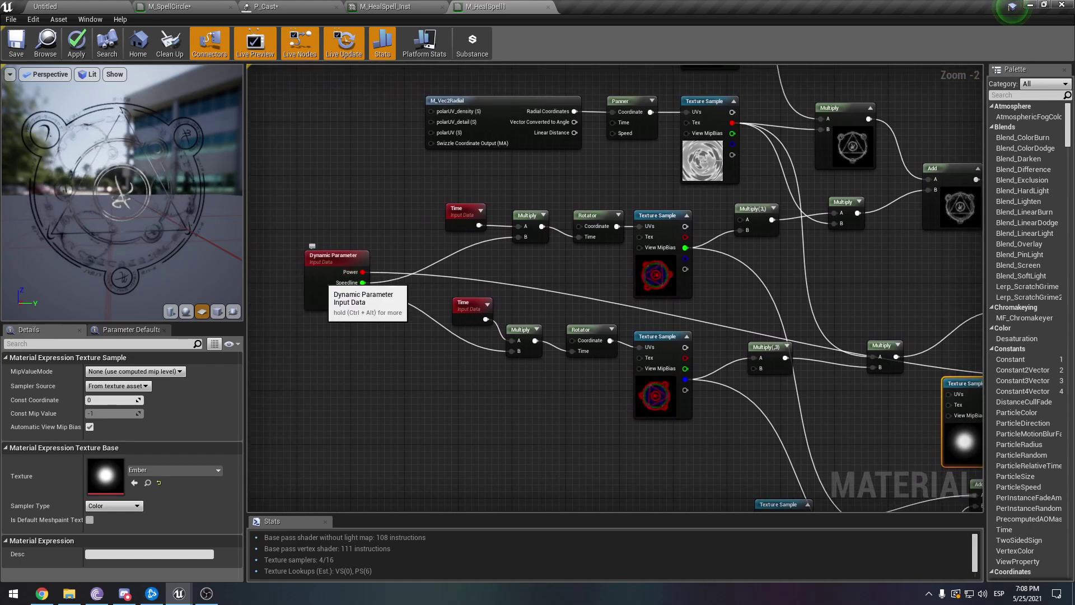
pyautogui.click(336, 283)
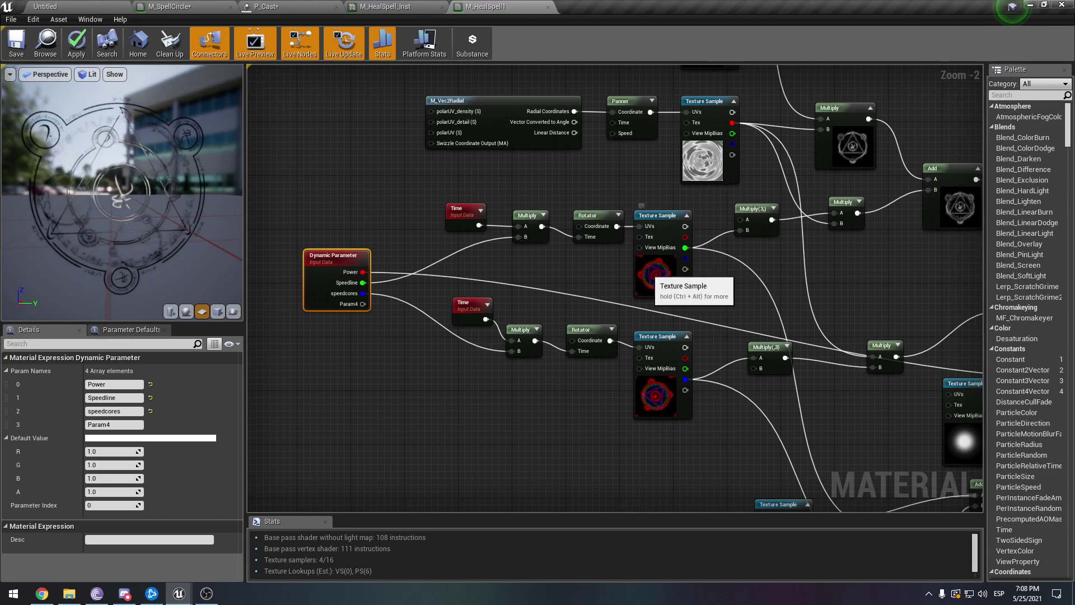
pyautogui.click(668, 270)
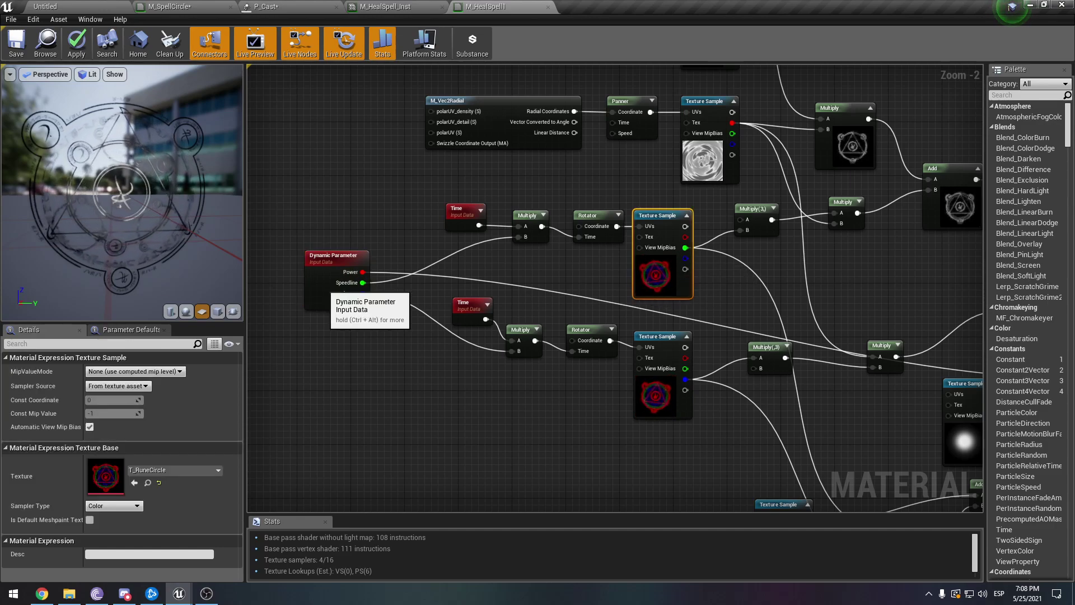
pyautogui.click(336, 296)
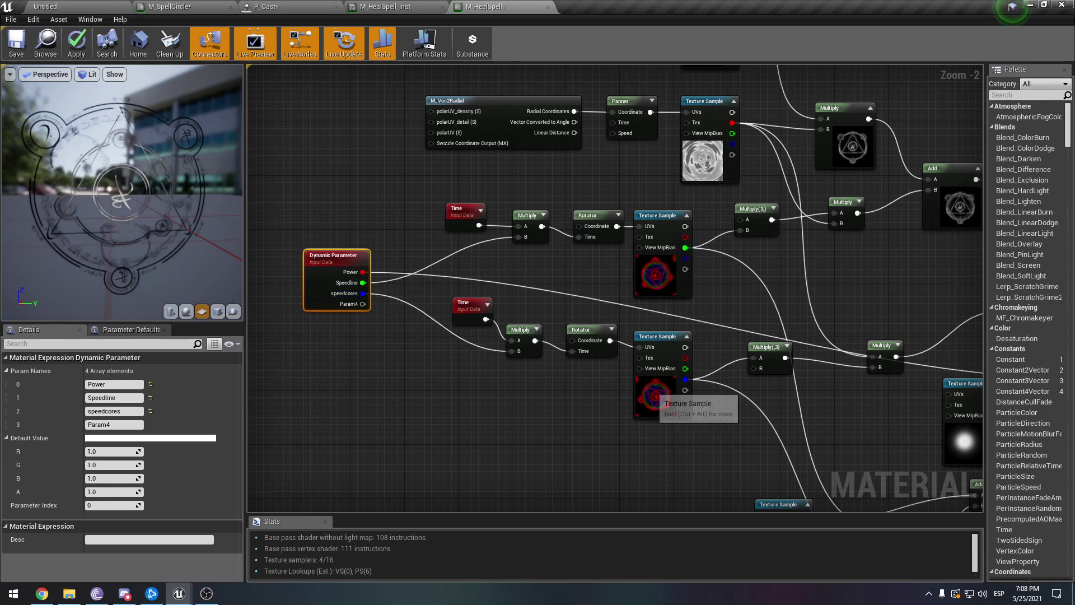
pyautogui.moveTo(714, 398); pyautogui.dragTo(629, 382, button='right')
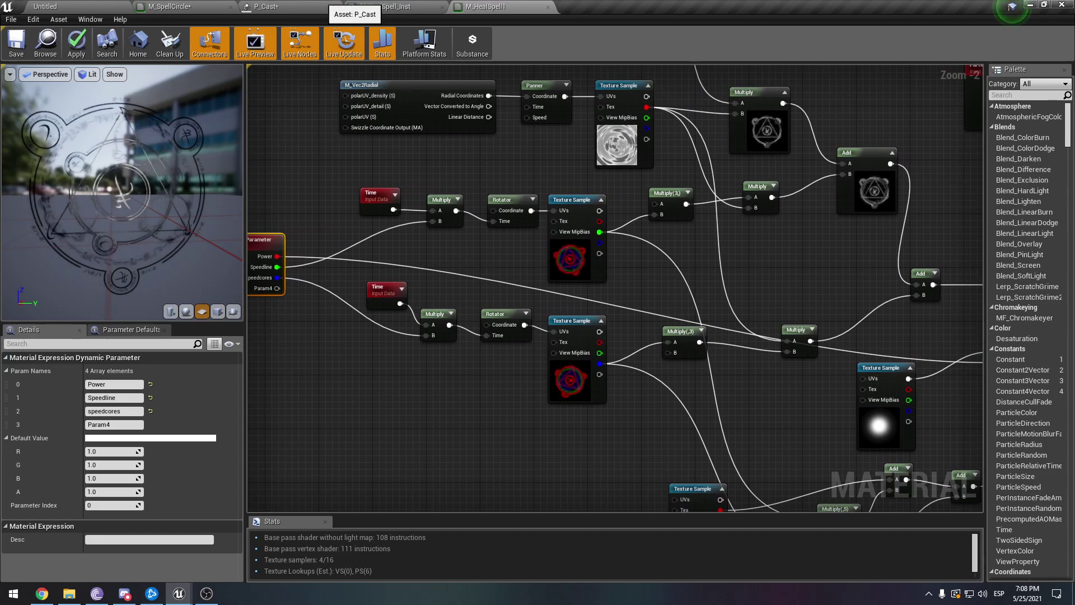
# Check the P_Cast effect, return to M_SpellCircle and view its preview plane from a slightly different angle
pyautogui.click(325, 6)
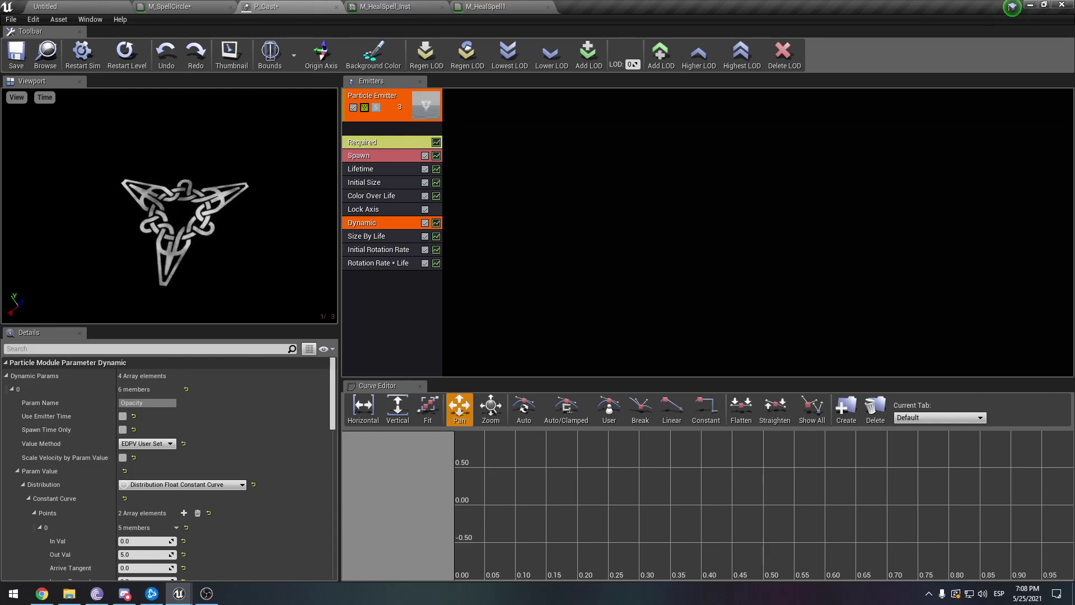
pyautogui.click(218, 6)
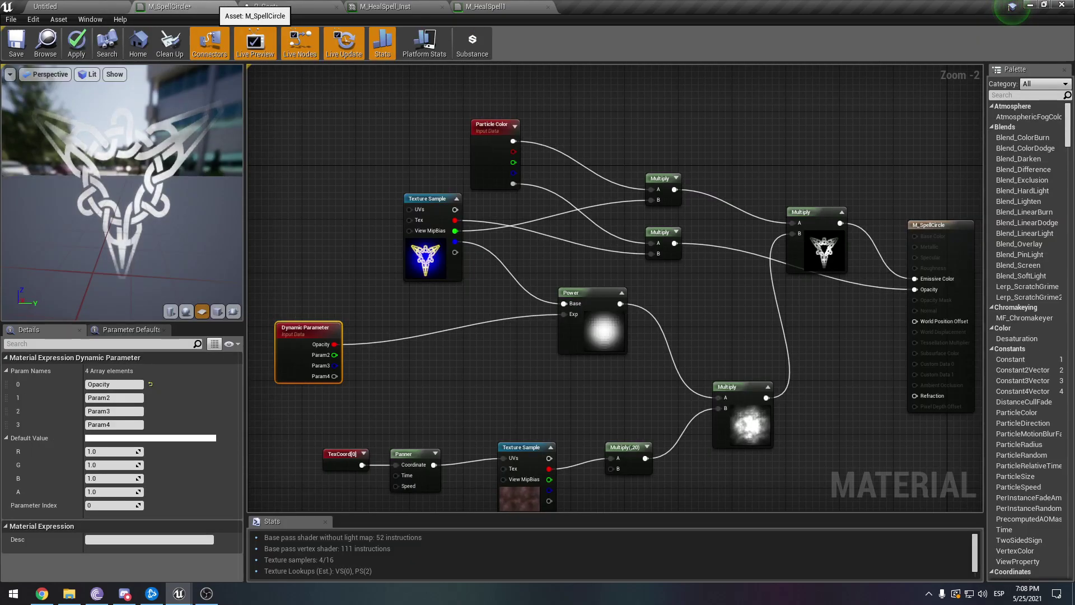
pyautogui.moveTo(47, 123); pyautogui.dragTo(73, 113)
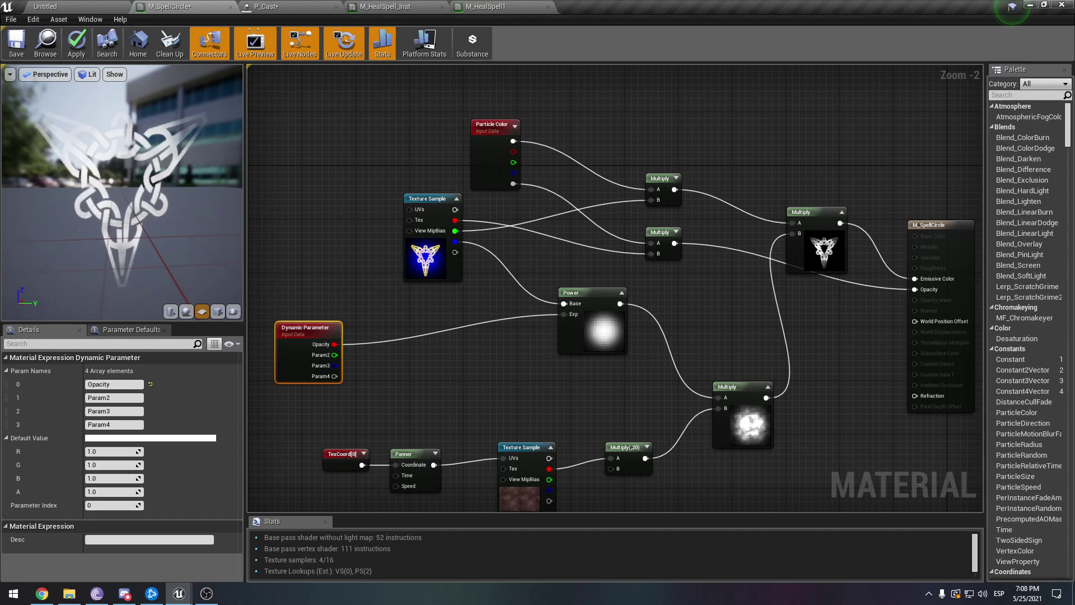